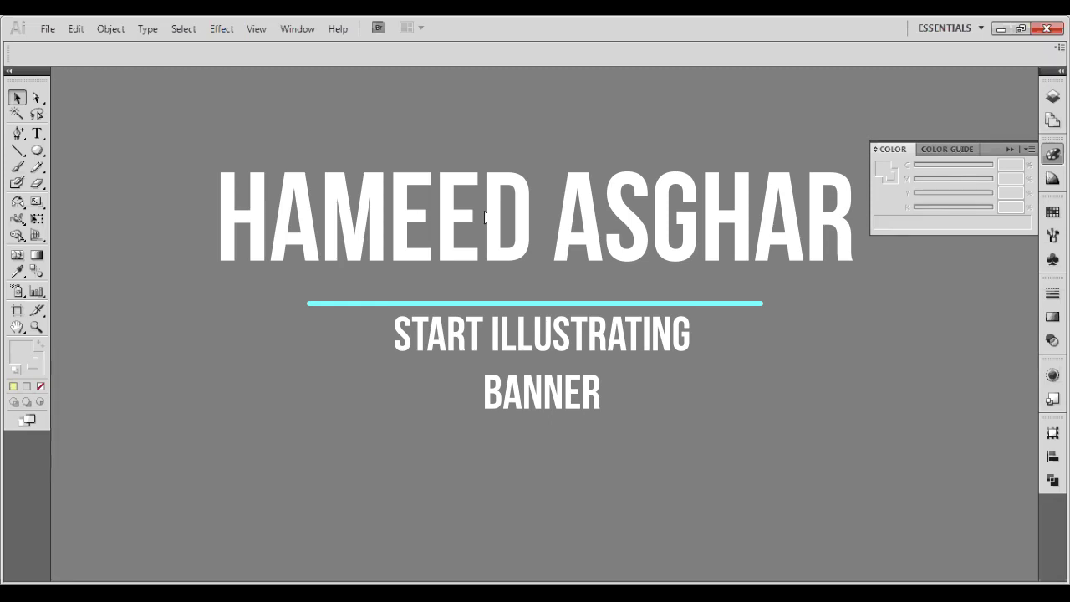
Create a new 720 × 400 px document in Pixels units
click(47, 29)
click(67, 44)
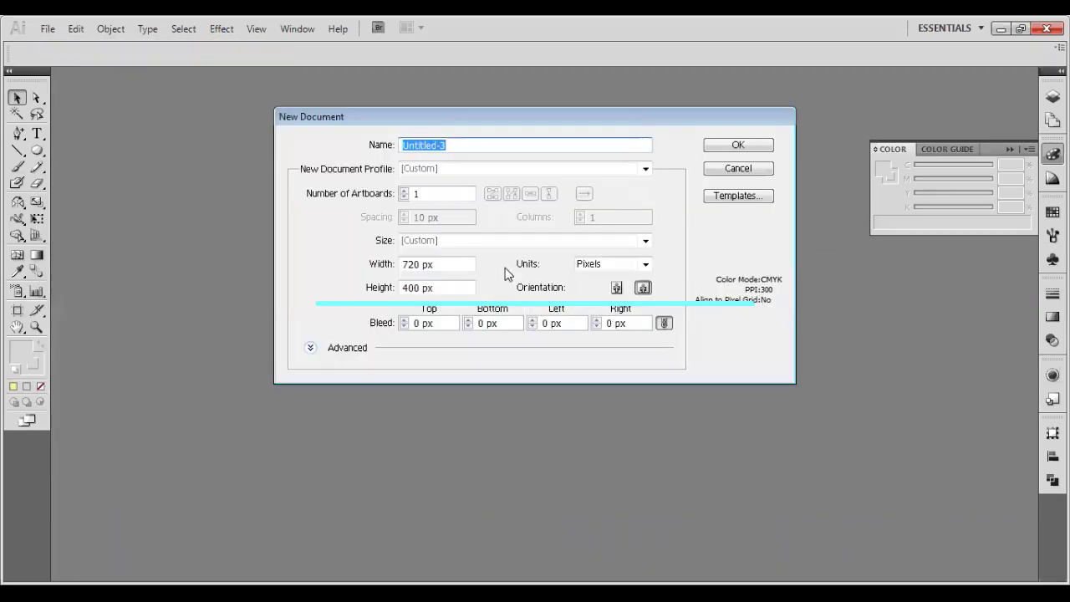
click(444, 263)
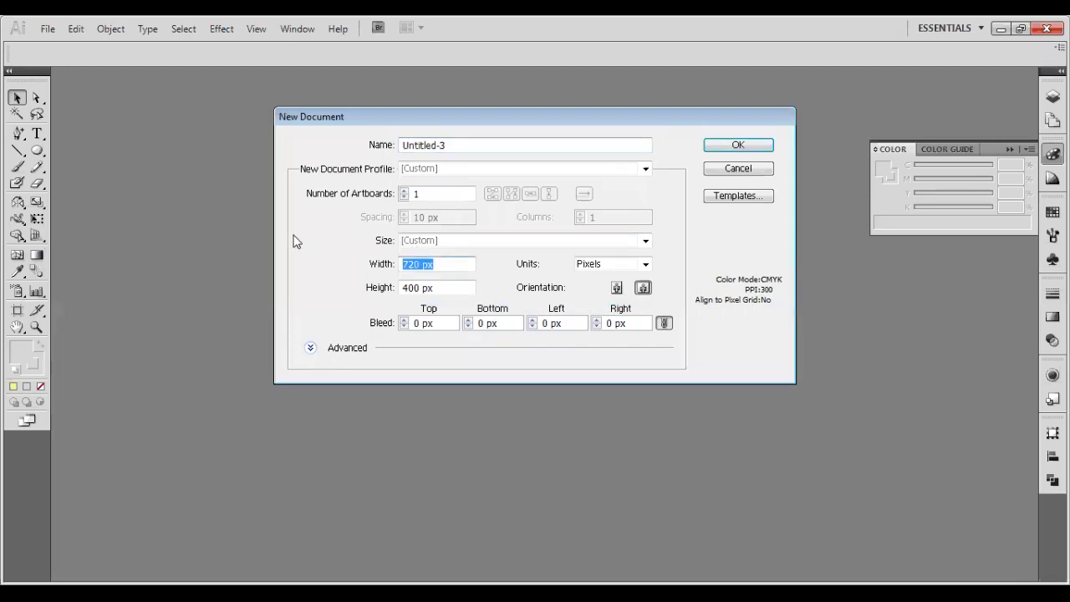
click(724, 148)
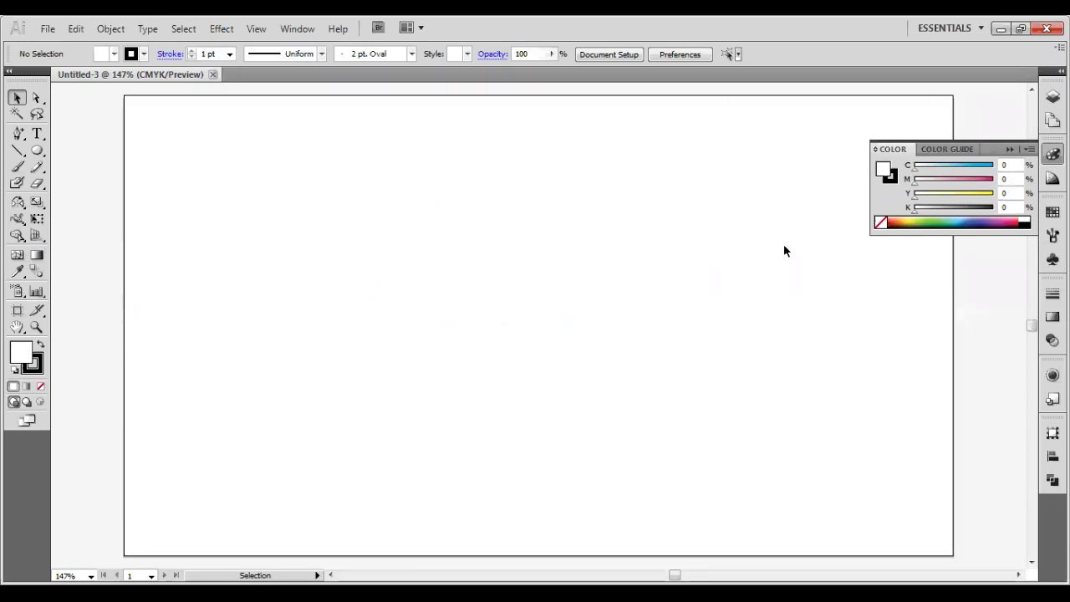
Collapse the Color panel to its icon and reveal the shape tools flyout under the Ellipse tool
click(1009, 148)
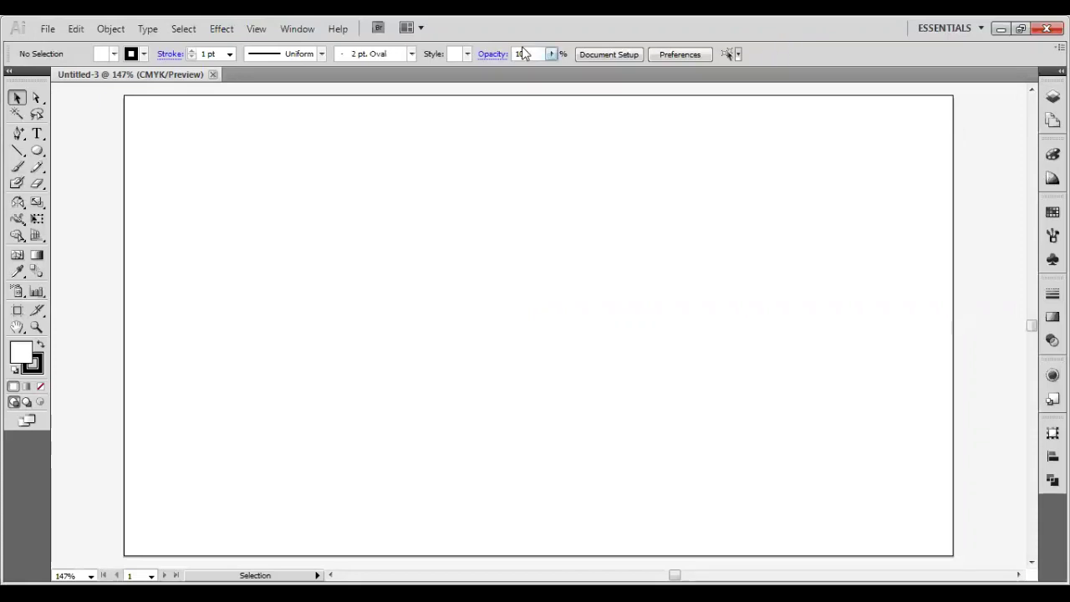
drag(37, 151, 63, 158)
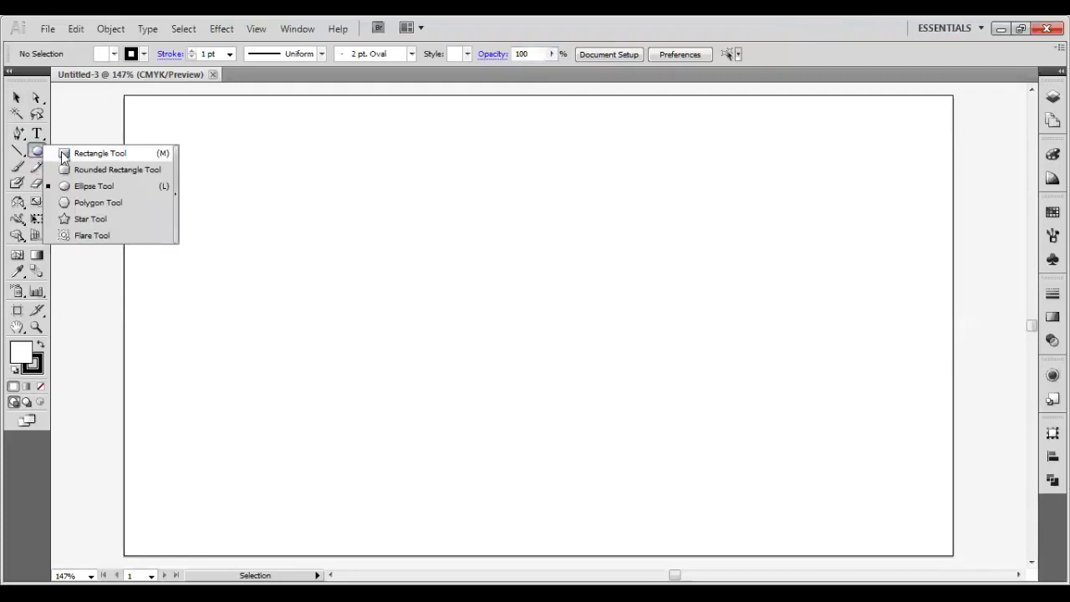
Type the word 'Banner' near the top of the artboard
click(65, 154)
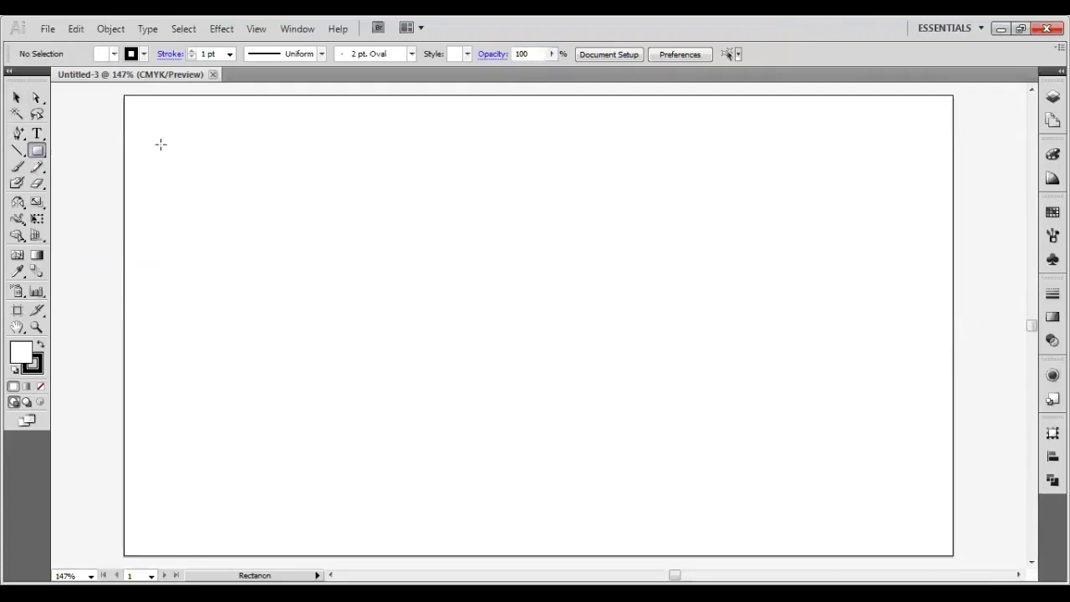
click(37, 134)
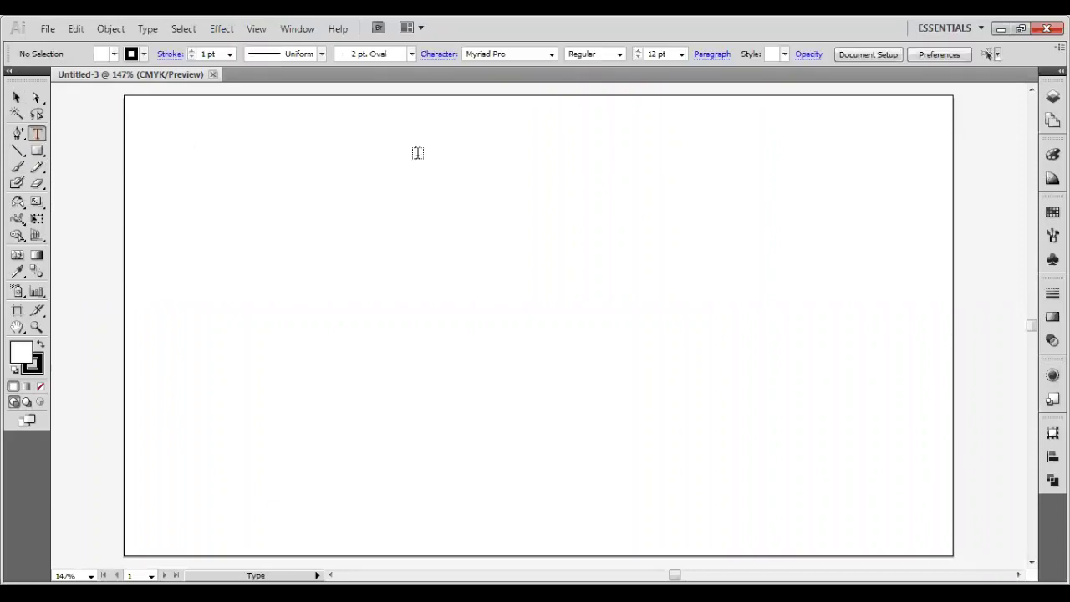
click(417, 153)
text(Banner)
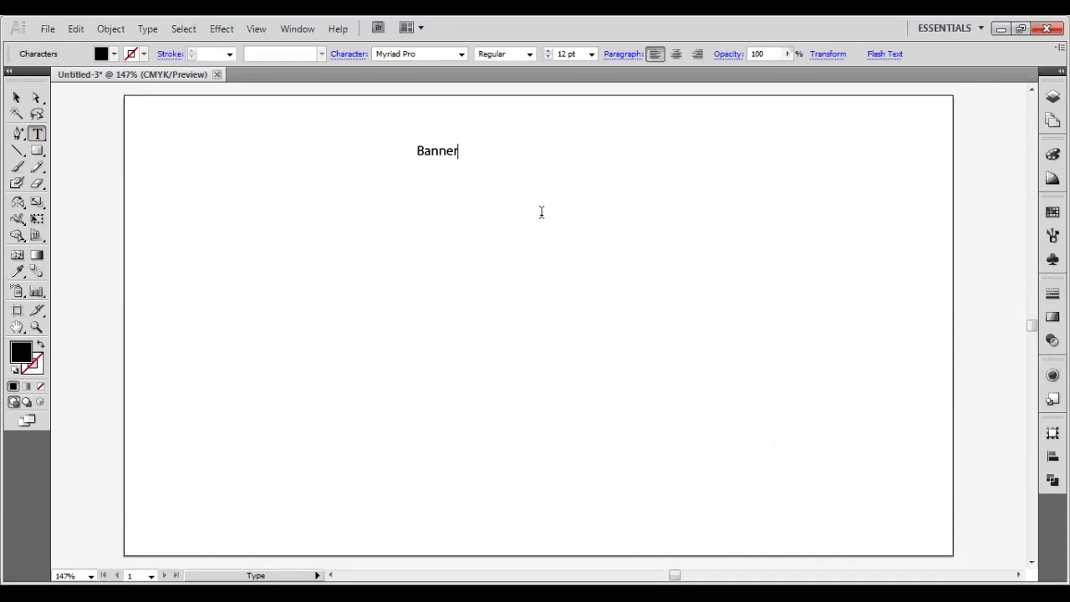
Set 'Banner' to 48 pt and move it to the top centre of the artboard
click(38, 98)
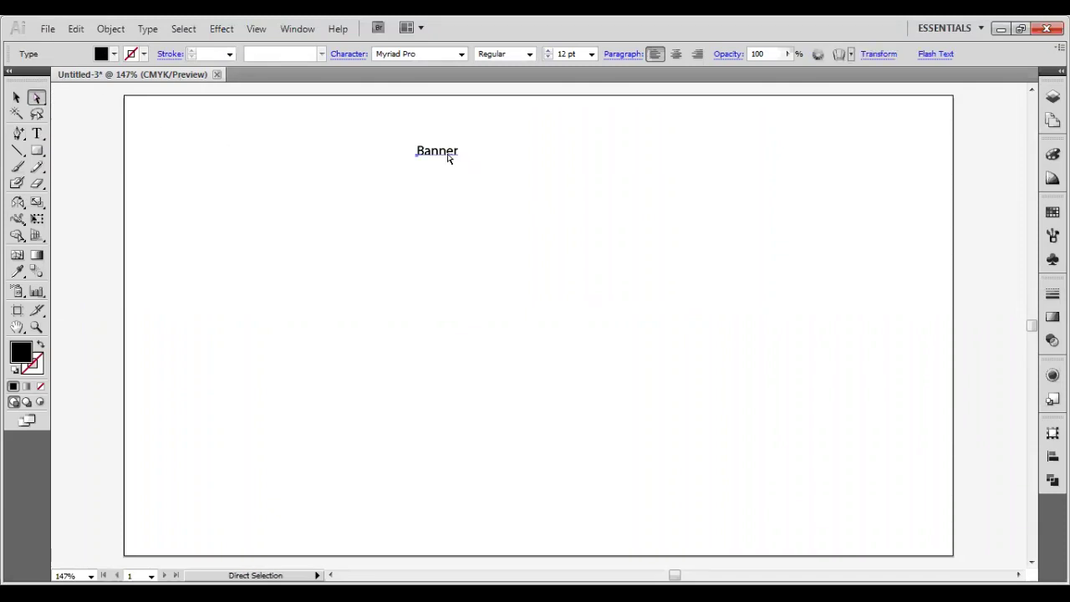
click(590, 55)
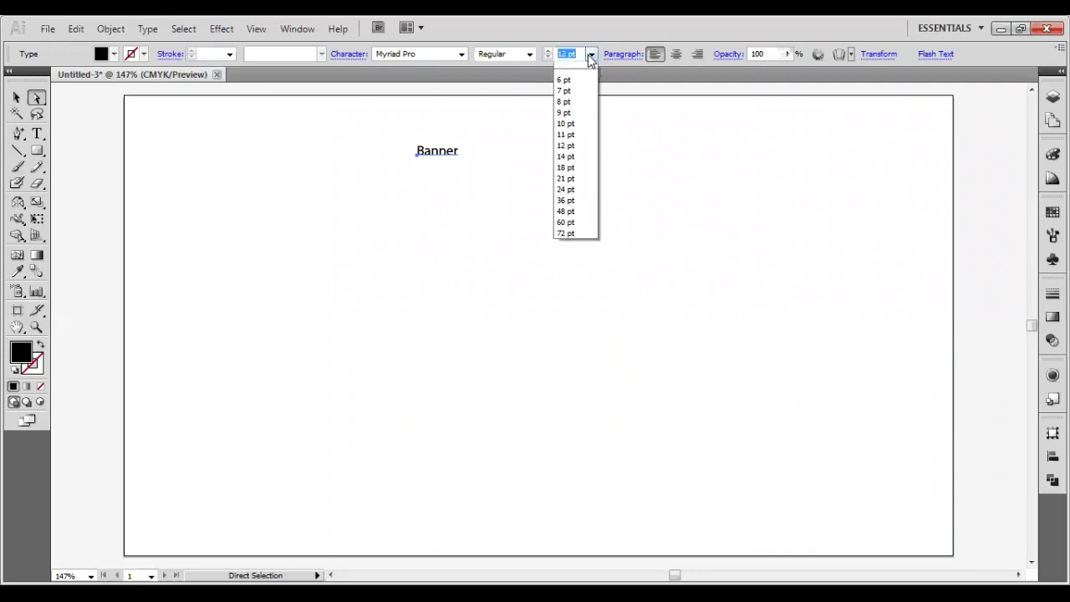
click(573, 212)
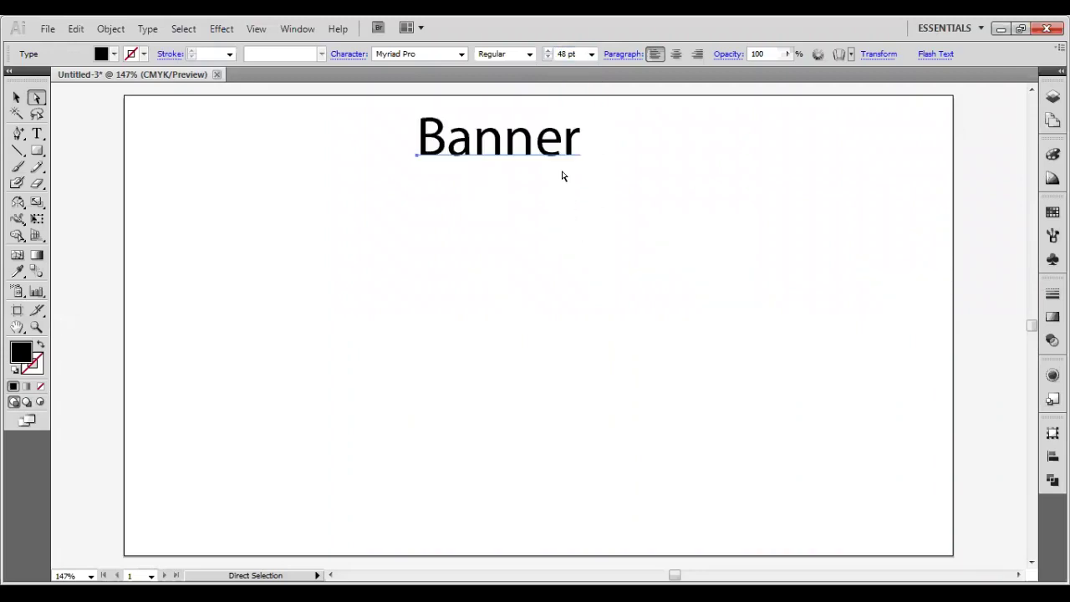
drag(556, 158, 598, 146)
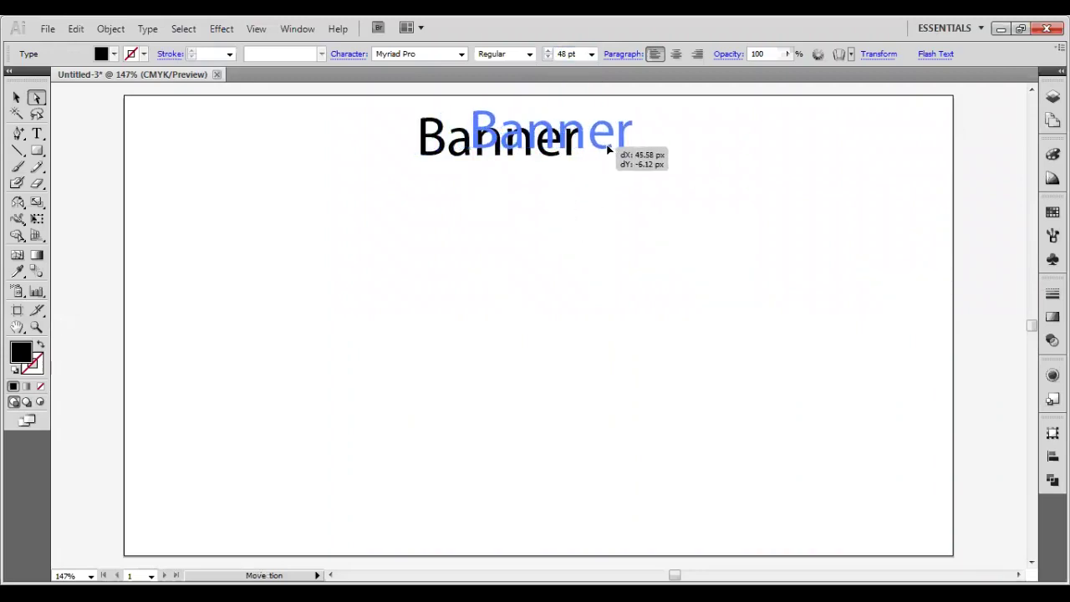
click(691, 162)
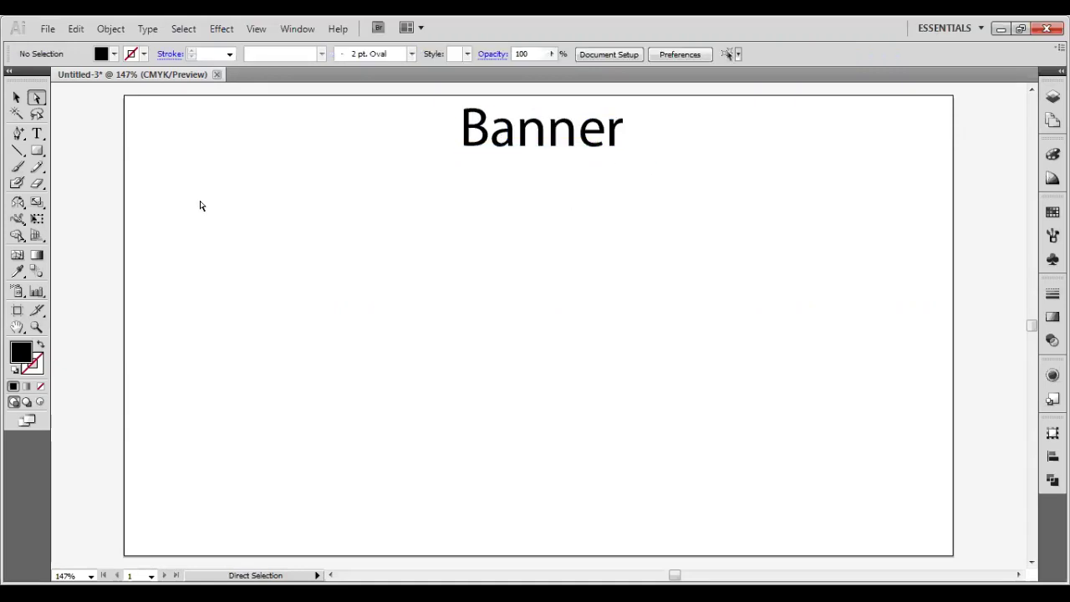
Draw a wide rectangle, about 332 × 57 px, below the Banner title
click(37, 152)
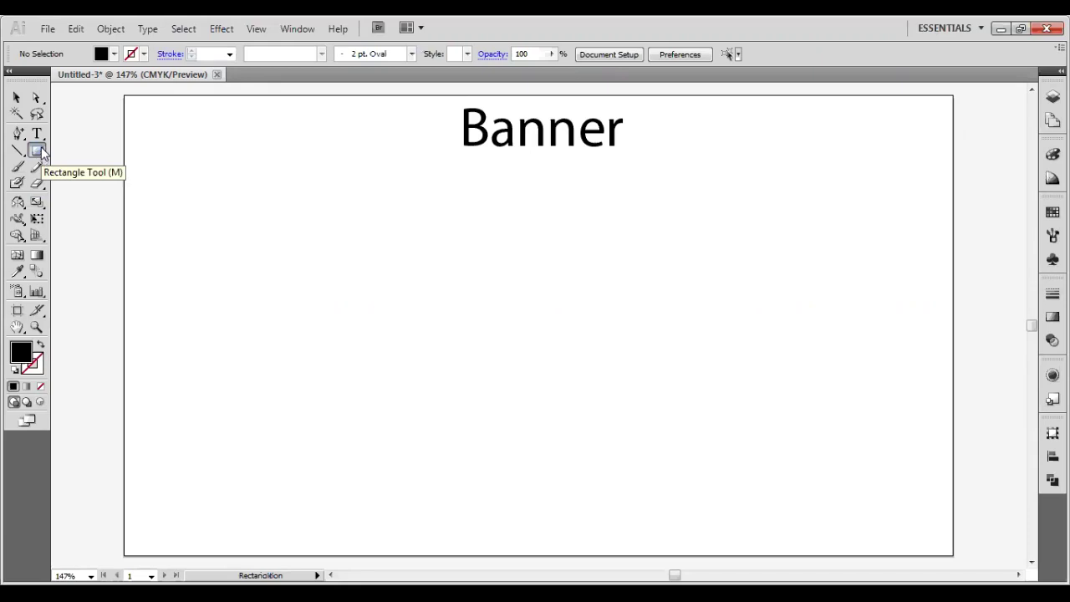
drag(361, 197, 747, 254)
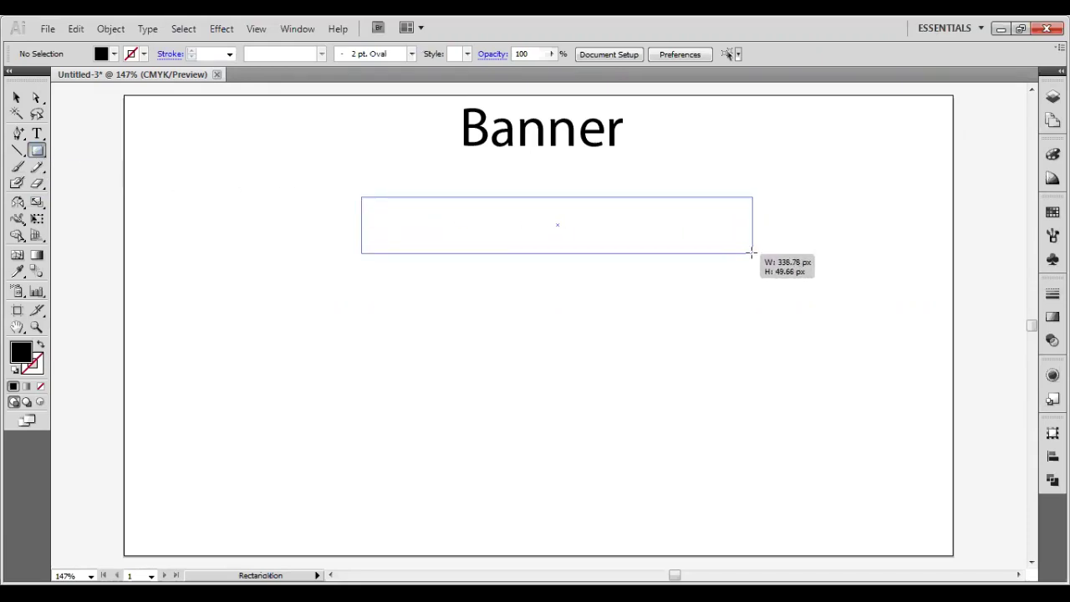
drag(747, 253, 743, 263)
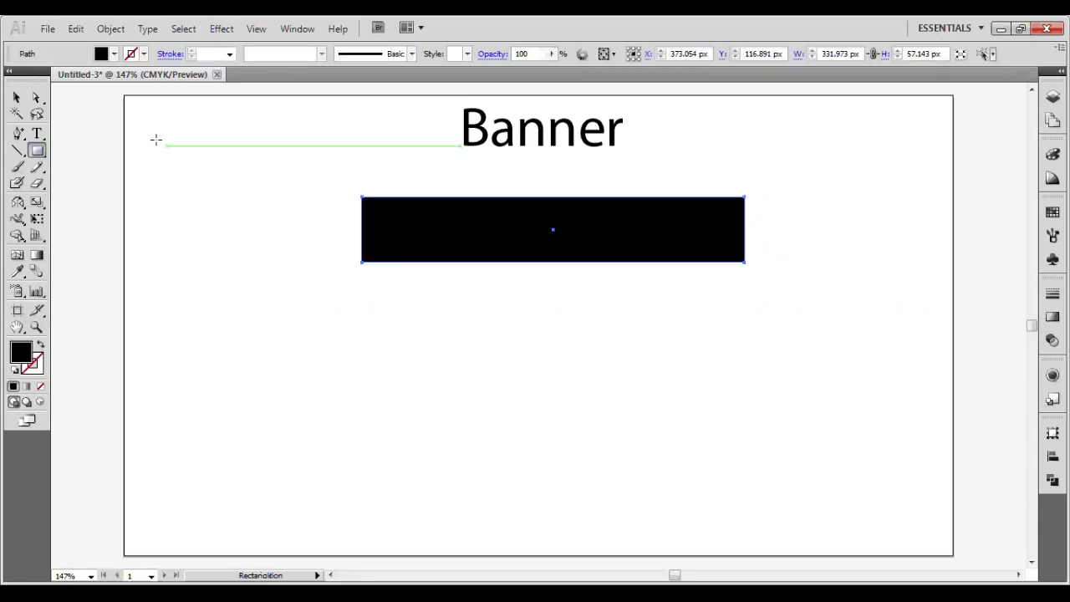
click(23, 98)
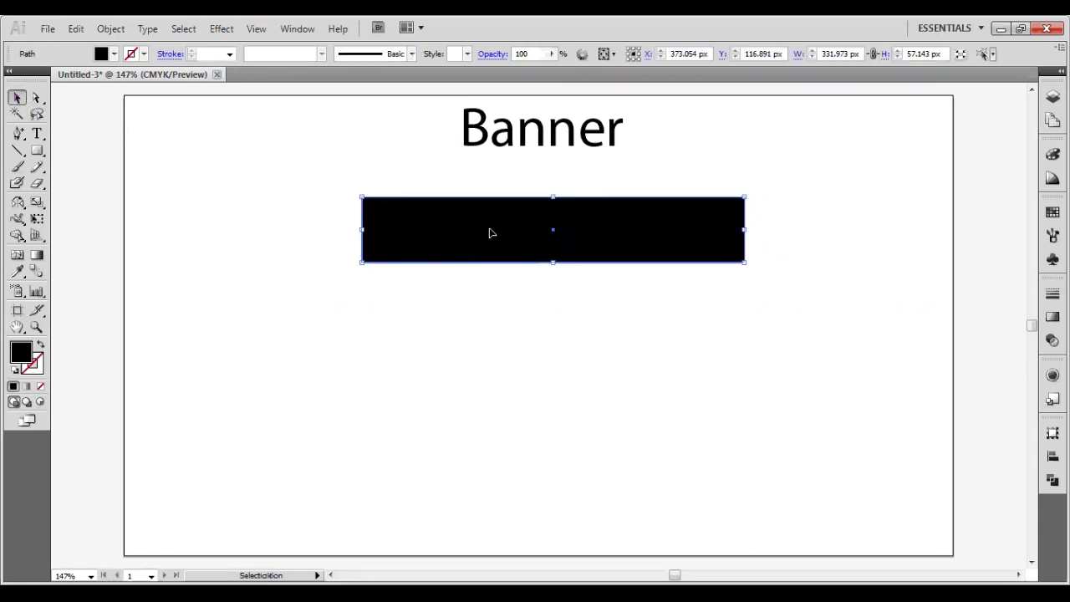
Fill the rectangle with a bright pink swatch and no stroke
click(143, 54)
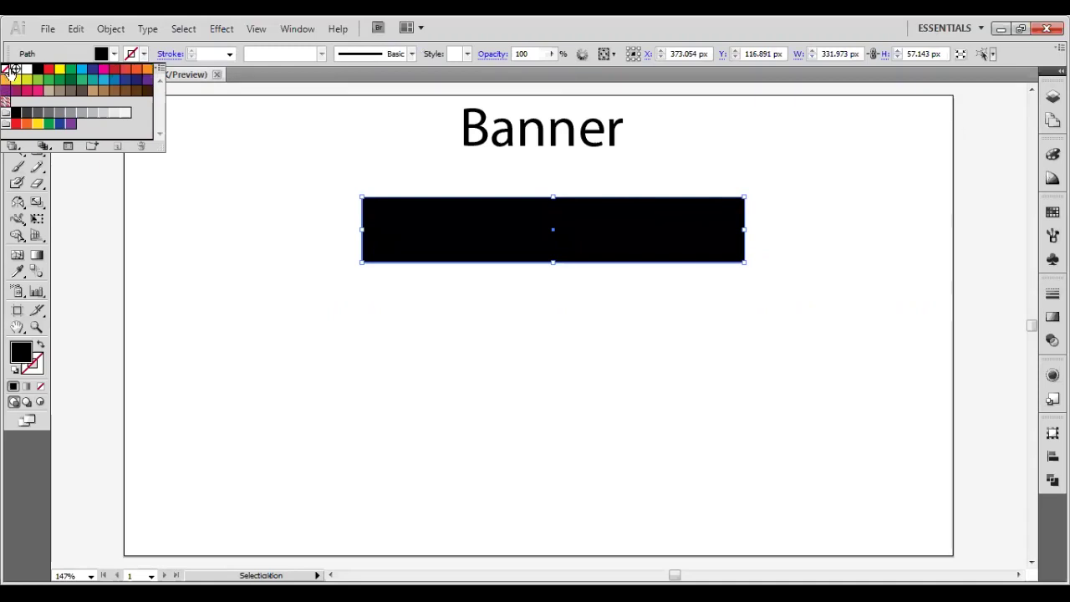
click(113, 55)
click(113, 54)
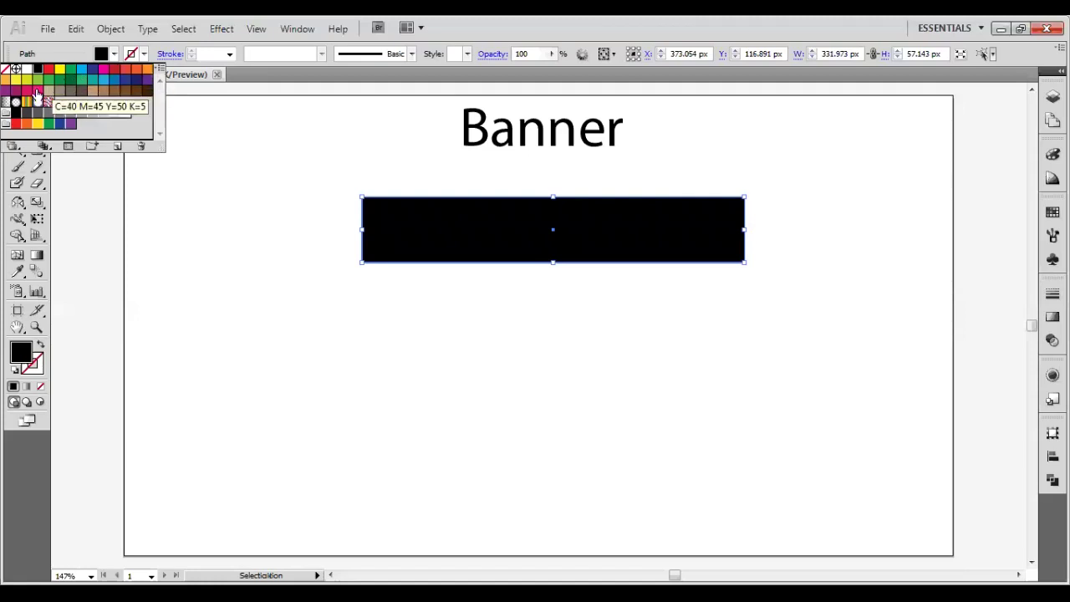
click(26, 92)
click(16, 92)
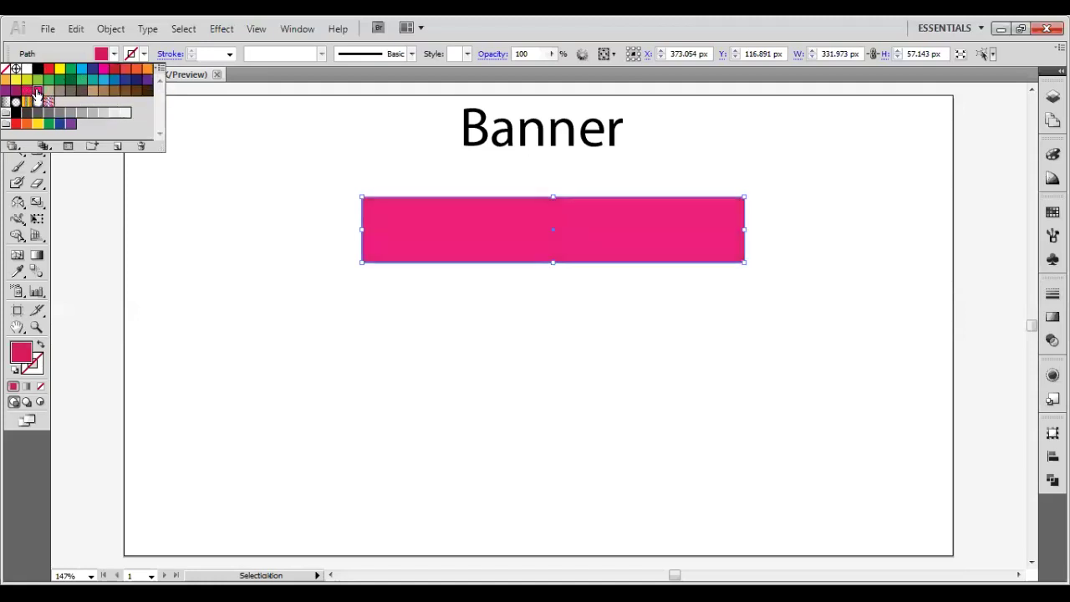
click(15, 93)
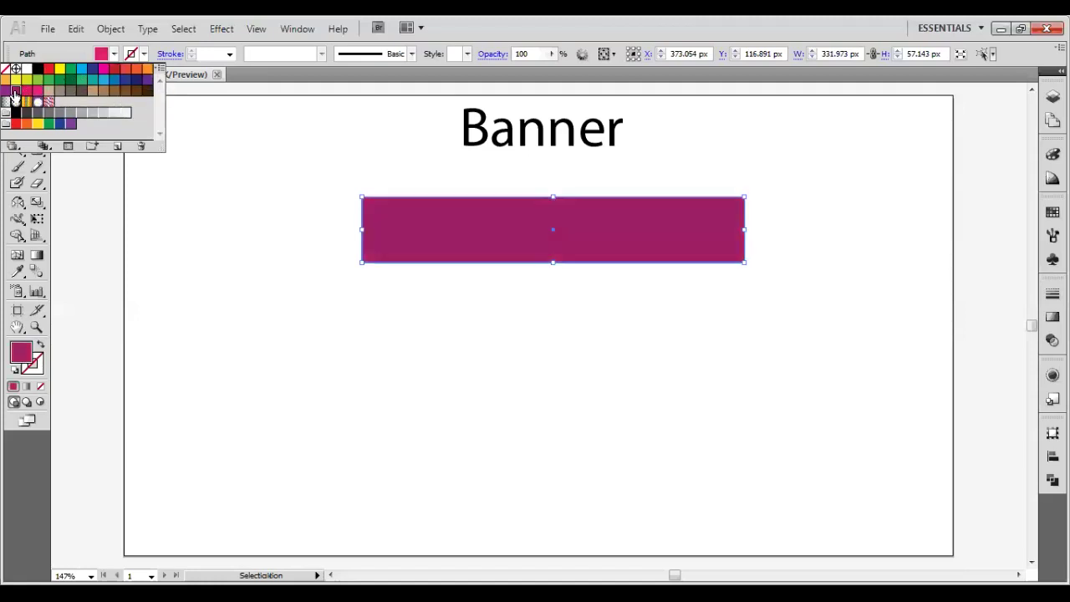
click(27, 92)
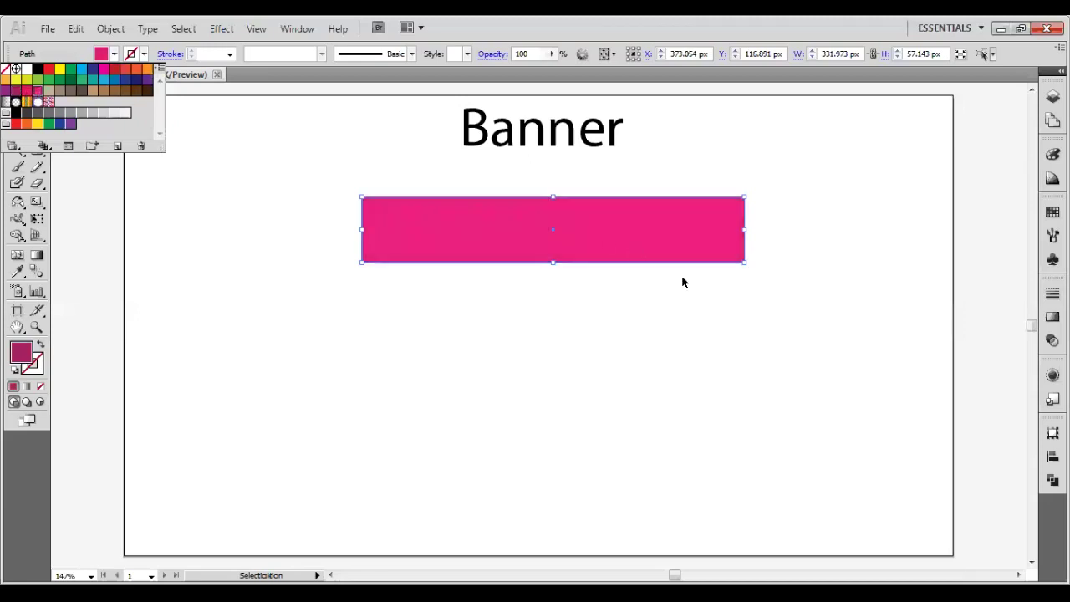
click(796, 319)
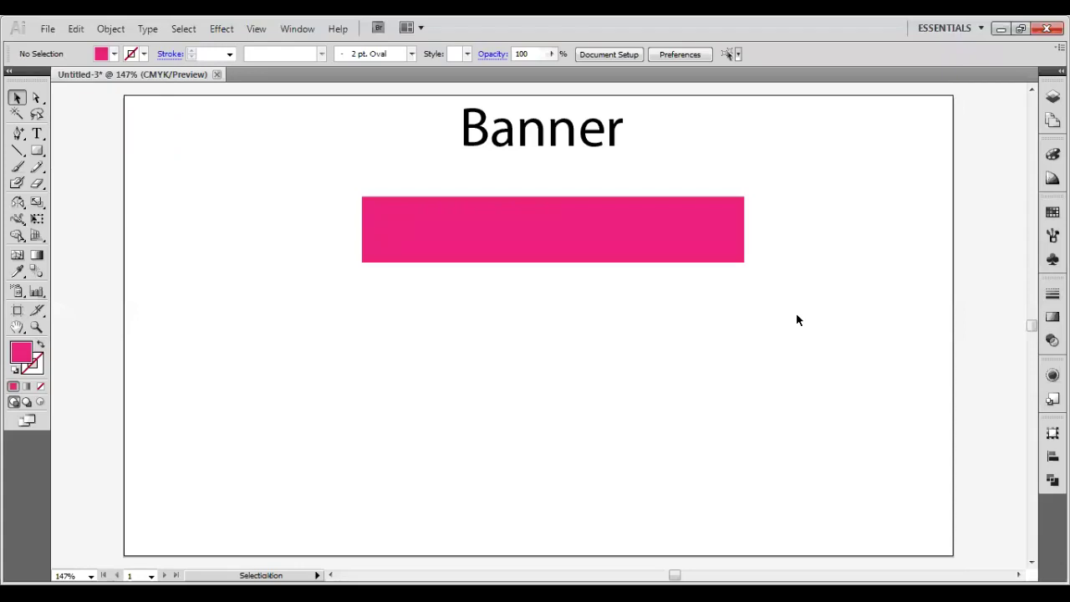
click(519, 234)
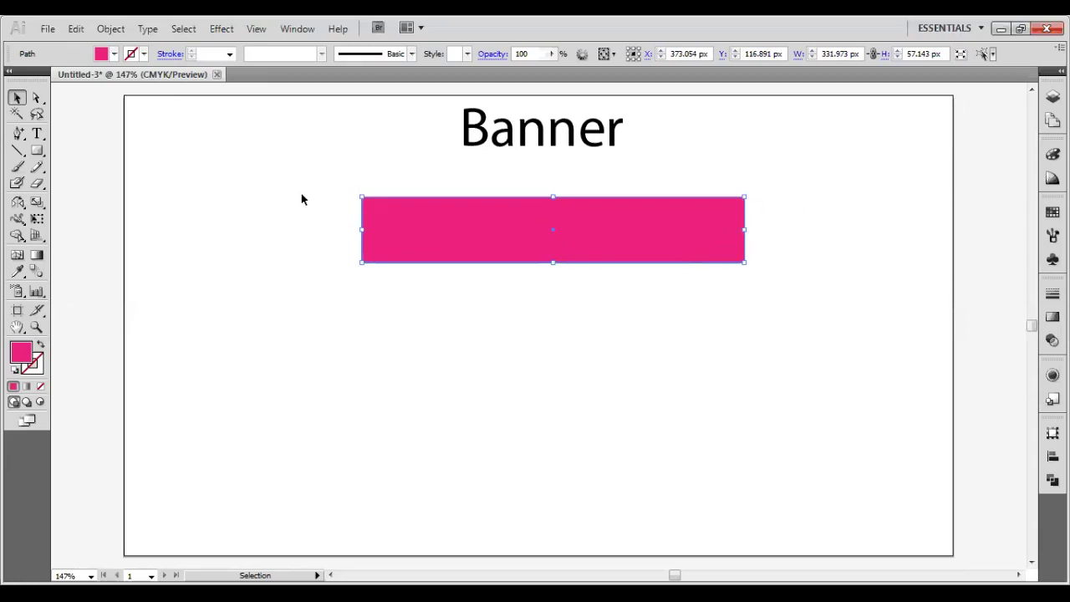
Alt-drag a copy of the pink bar directly below the original
key(alt)
key(alt)
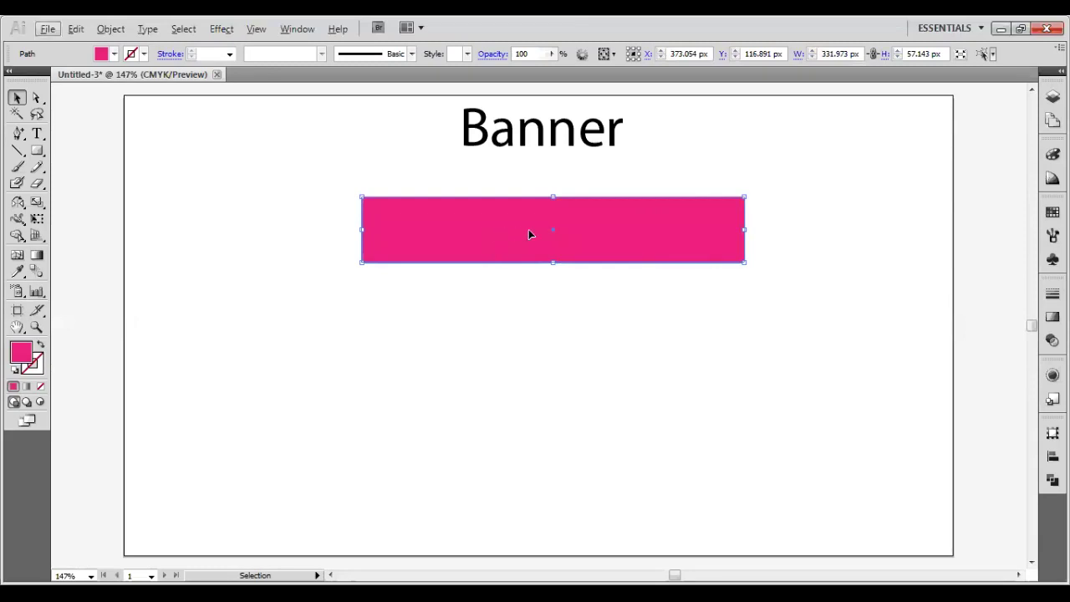
key(alt)
drag(526, 228, 576, 319)
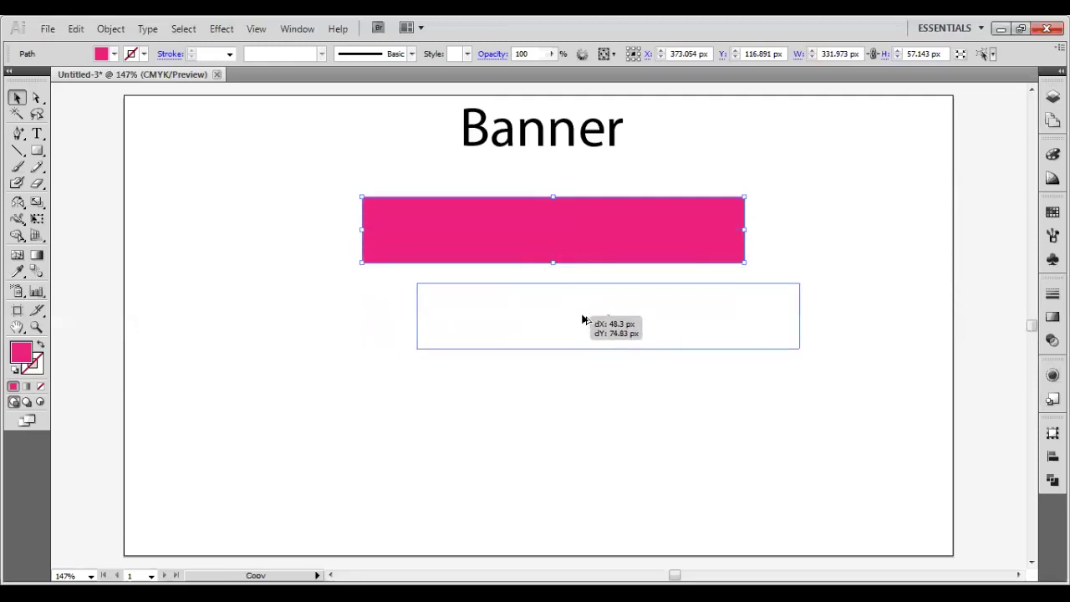
mouse_move(576, 324)
mouse_down()
mouse_move(516, 347)
mouse_move(335, 308)
mouse_up()
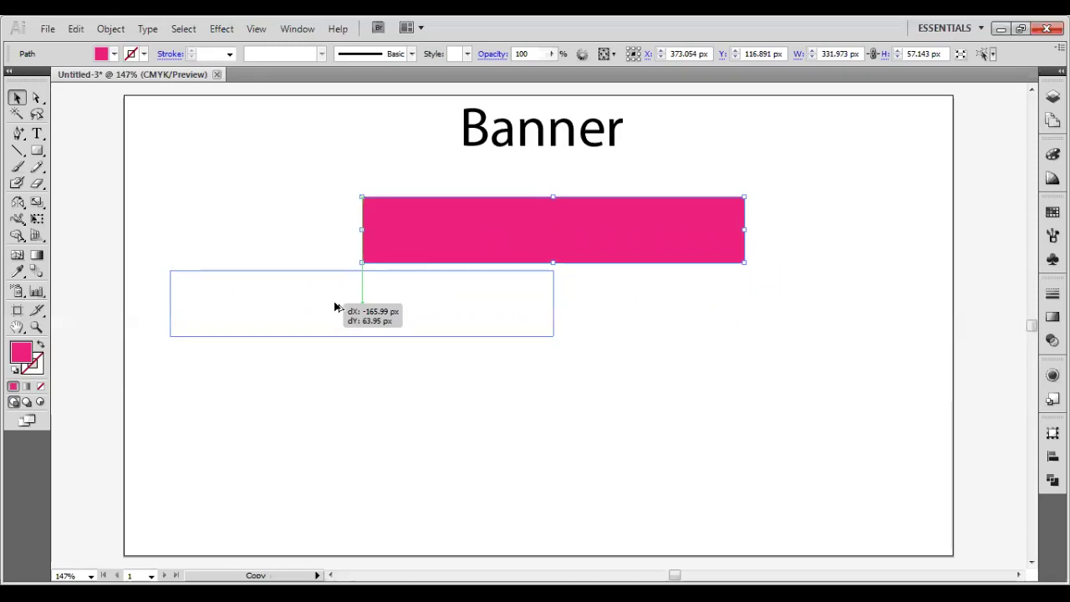
drag(334, 307, 533, 315)
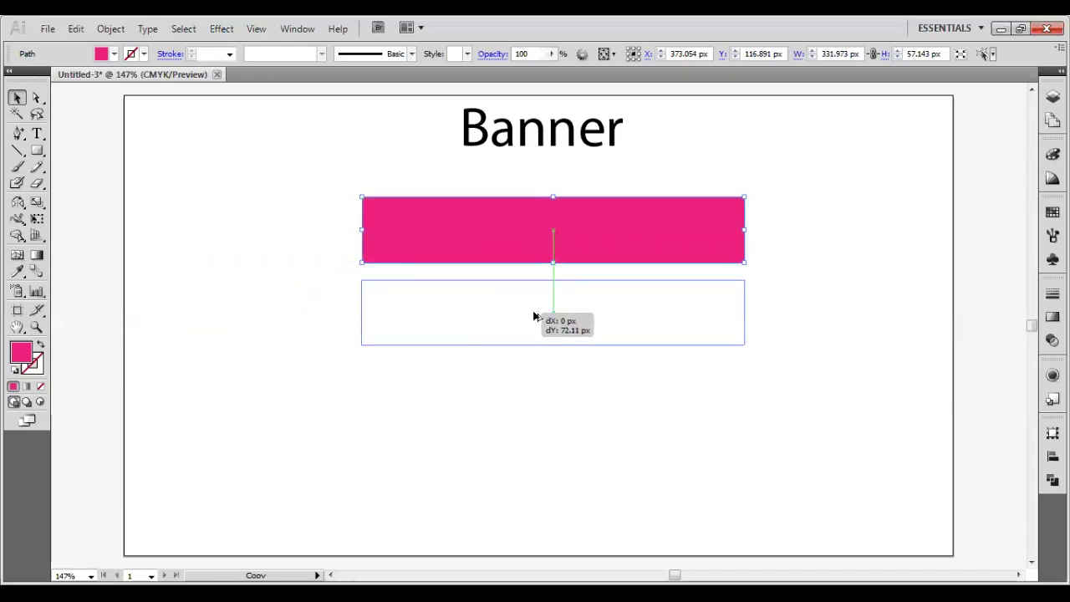
drag(533, 316, 540, 316)
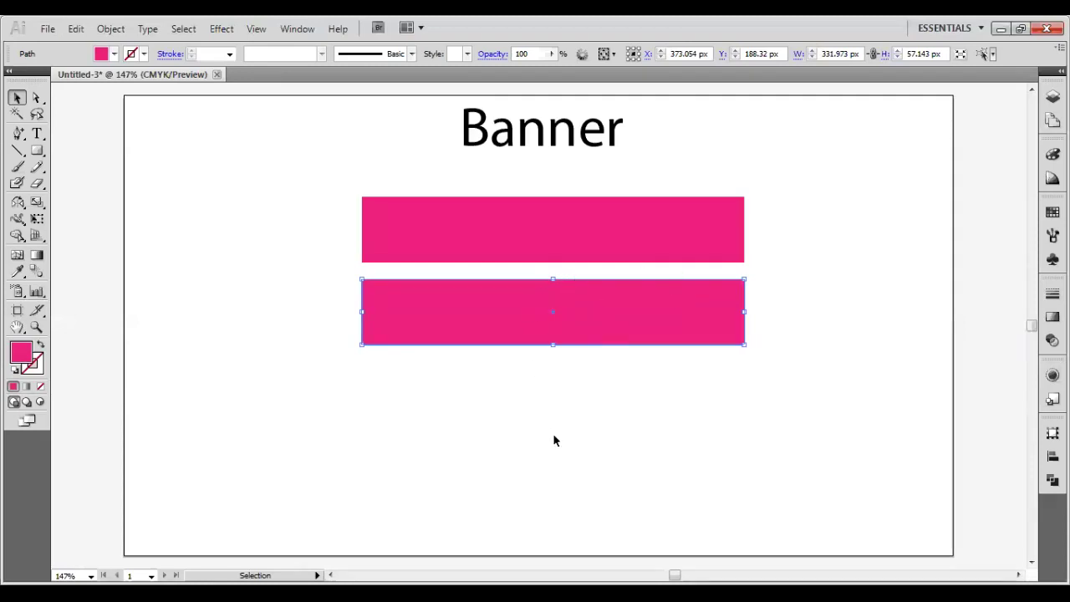
Repeat the move with Ctrl+D to add a third pink bar beneath
key(a)
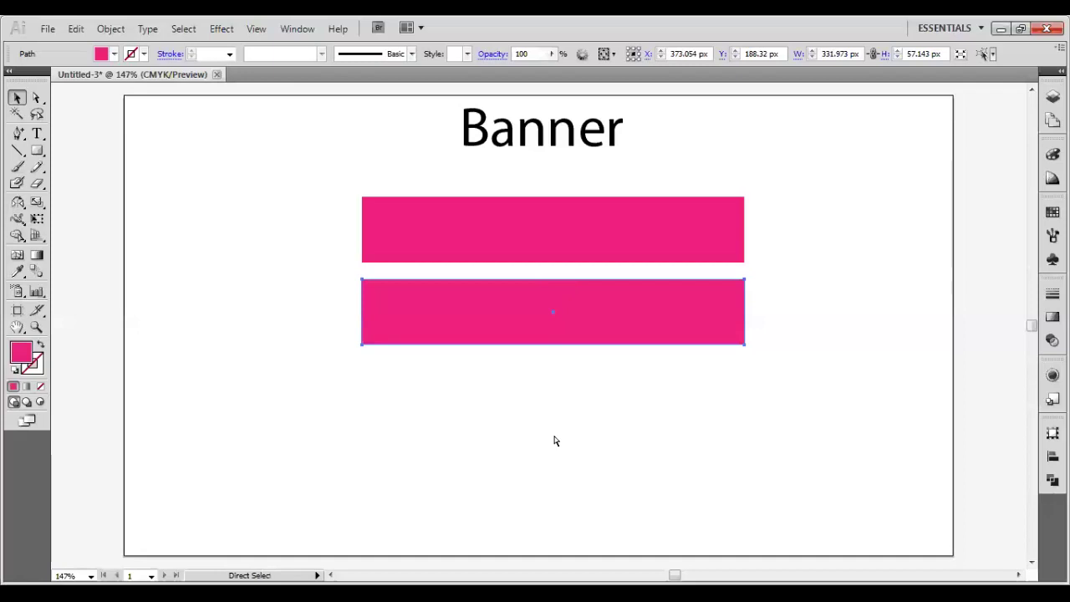
key(ctrl+d)
key(v)
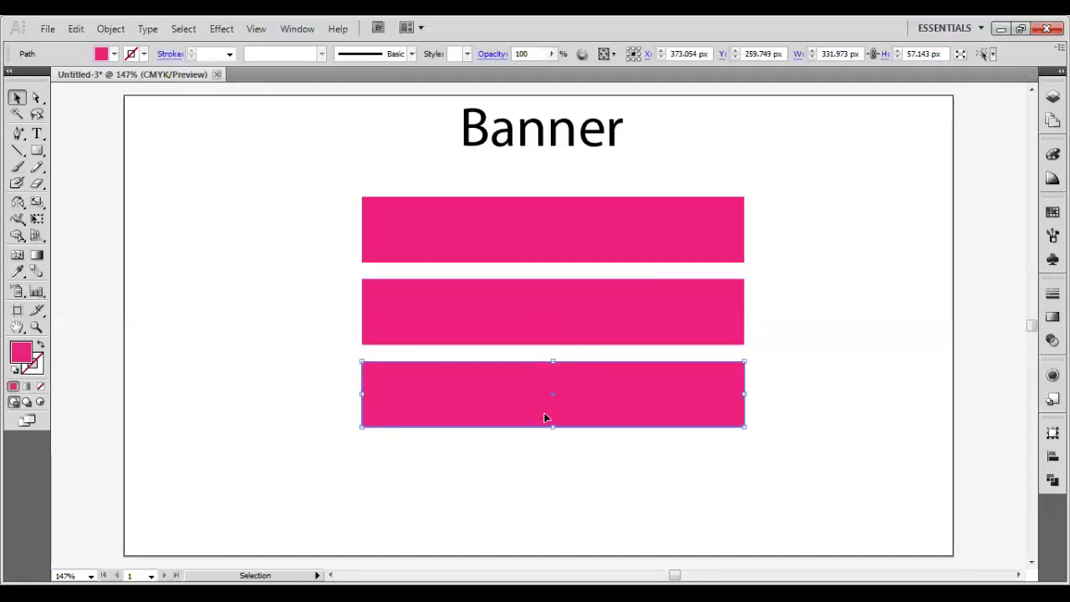
shift+click(455, 339)
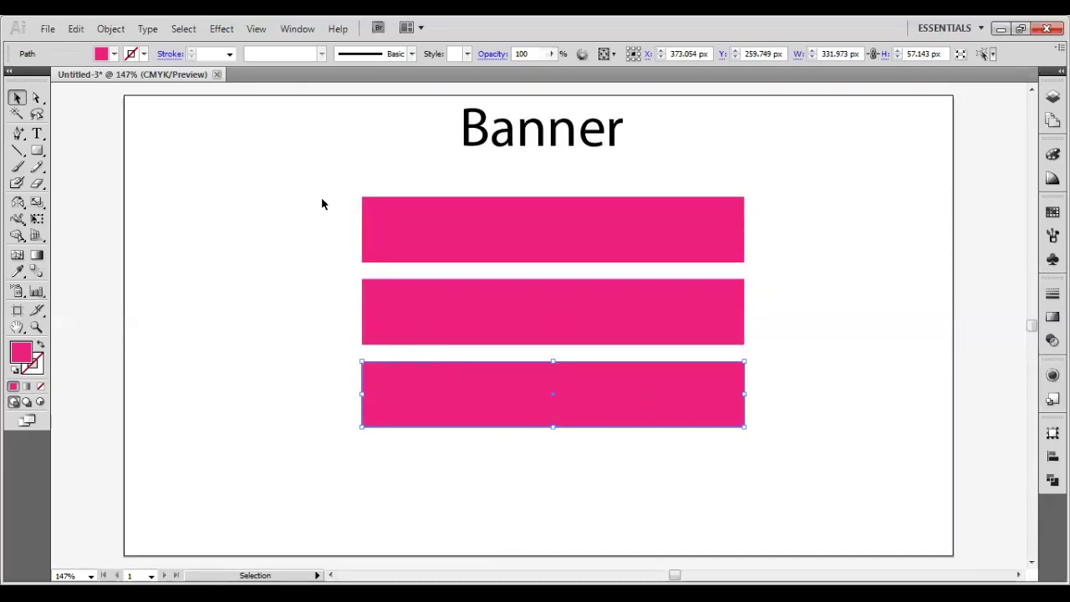
Select the middle and bottom pink rectangles together
click(453, 329)
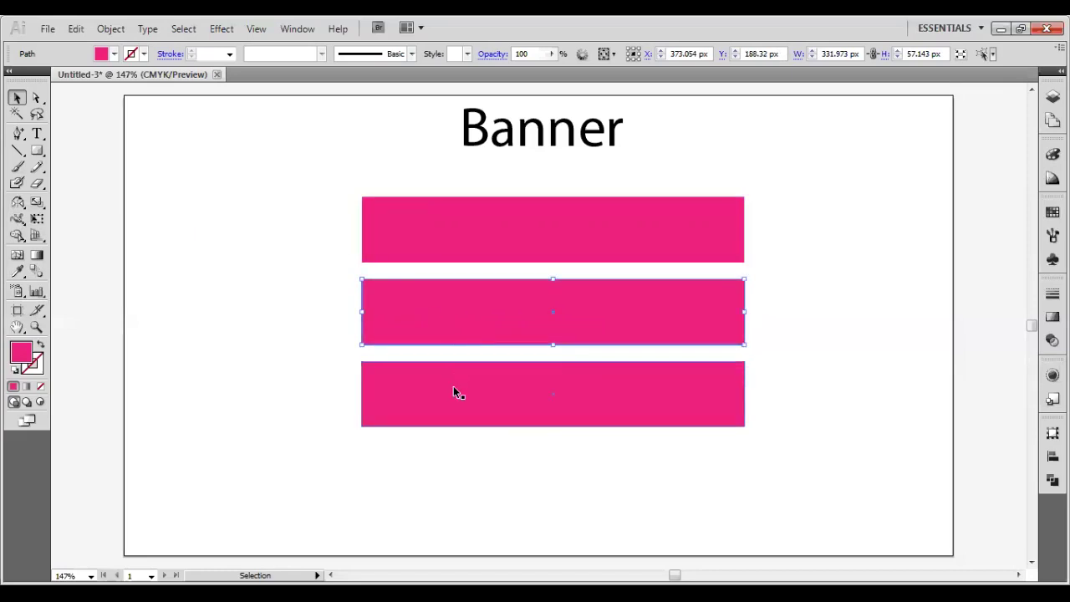
shift+click(454, 386)
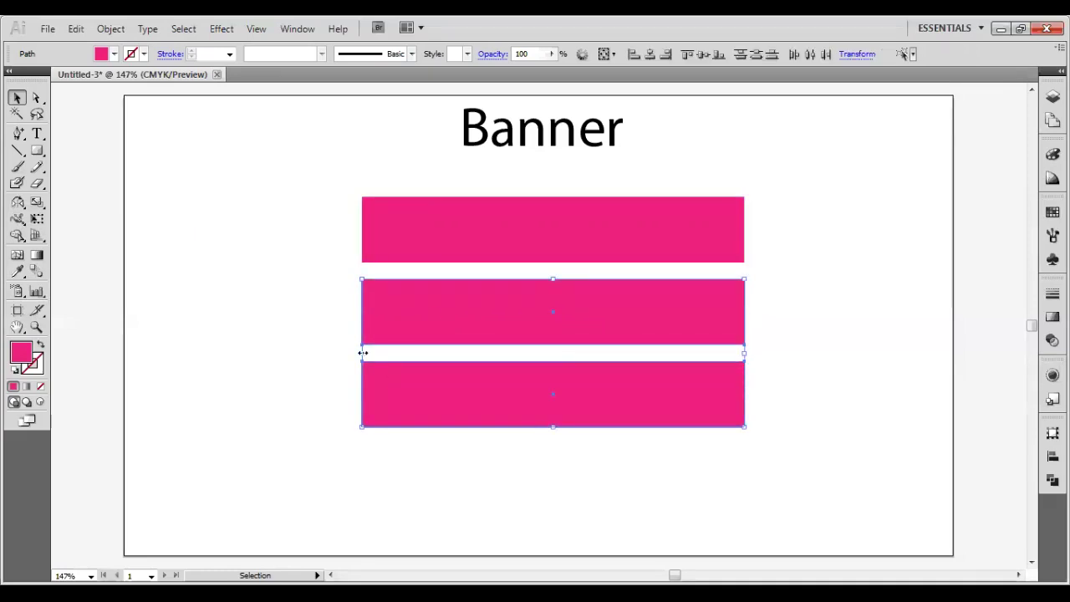
click(871, 374)
click(644, 333)
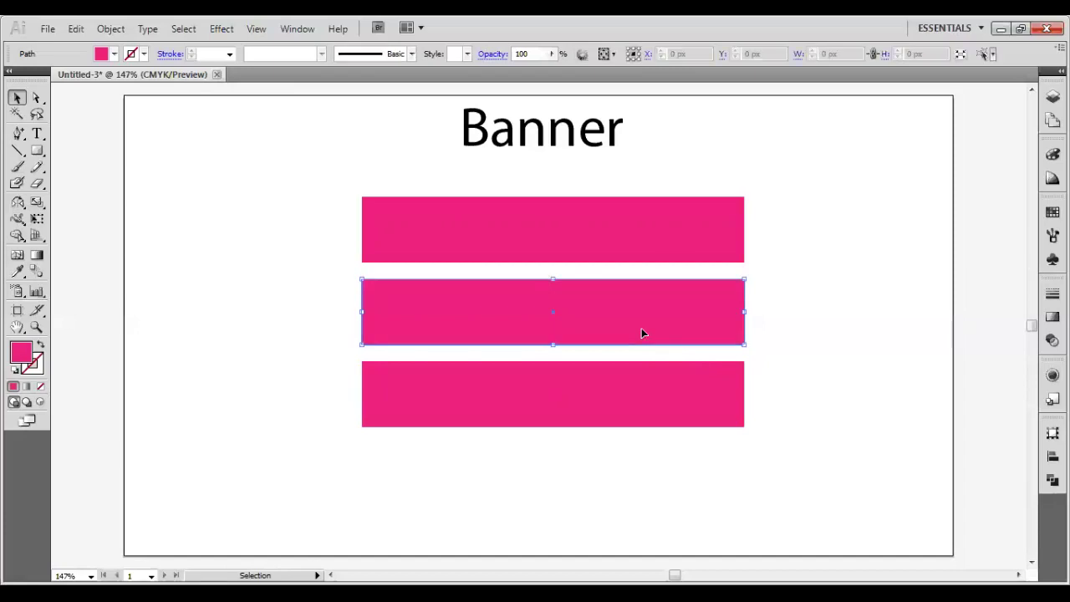
key(shift)
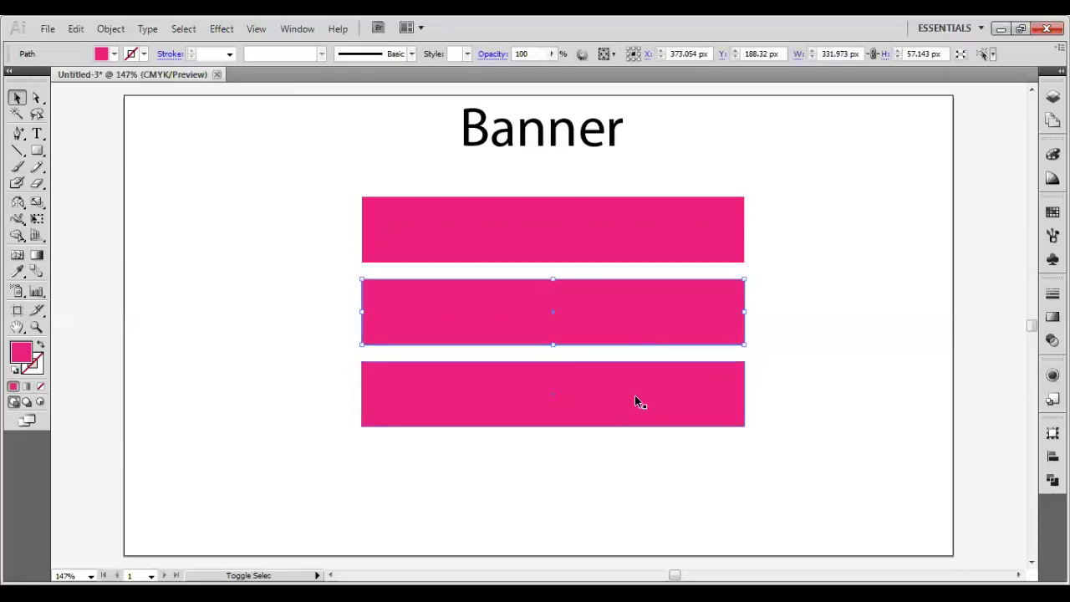
shift+click(634, 394)
click(866, 372)
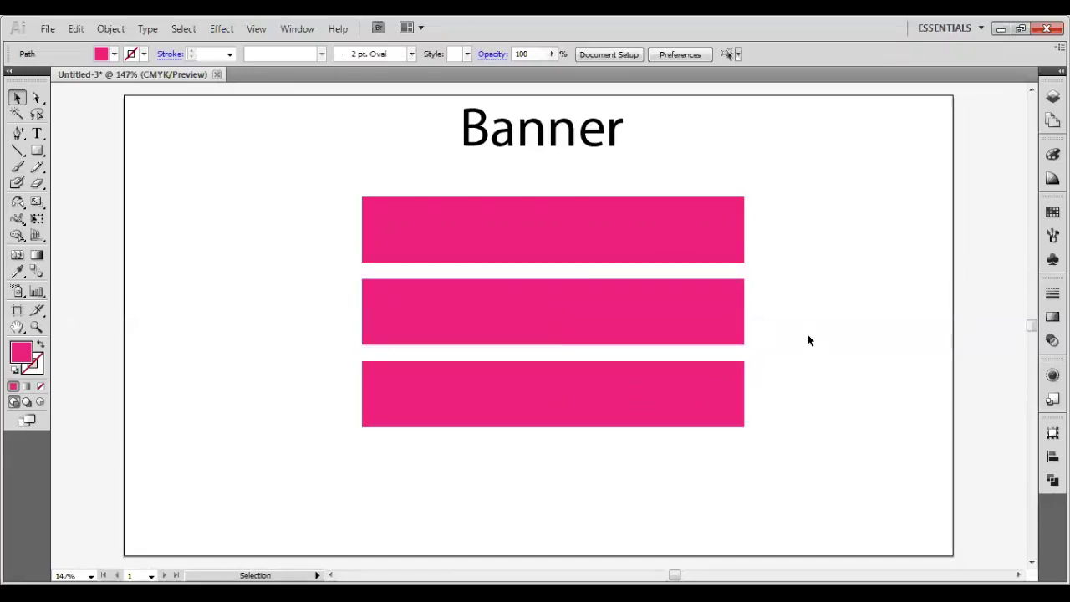
click(699, 374)
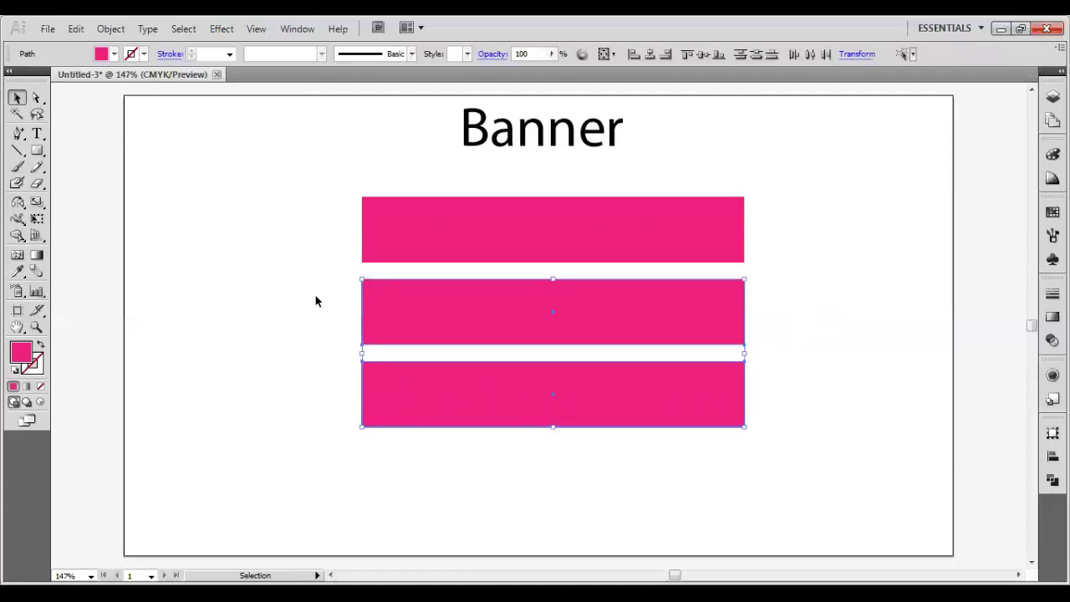
click(338, 329)
drag(341, 334, 386, 383)
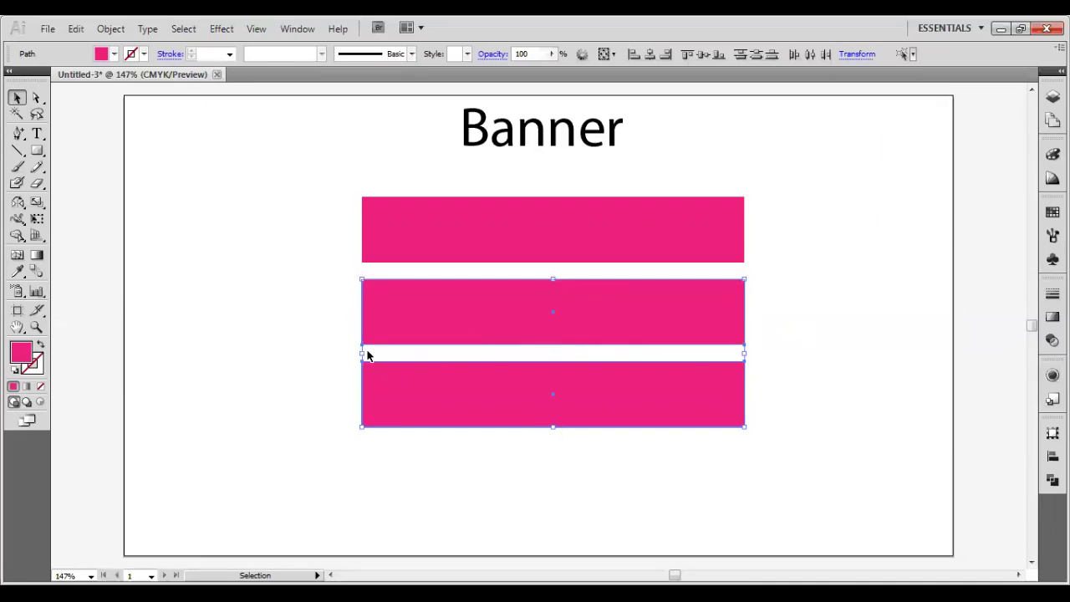
Narrow both lower rectangles from the left to about 108 px wide
drag(361, 352, 553, 353)
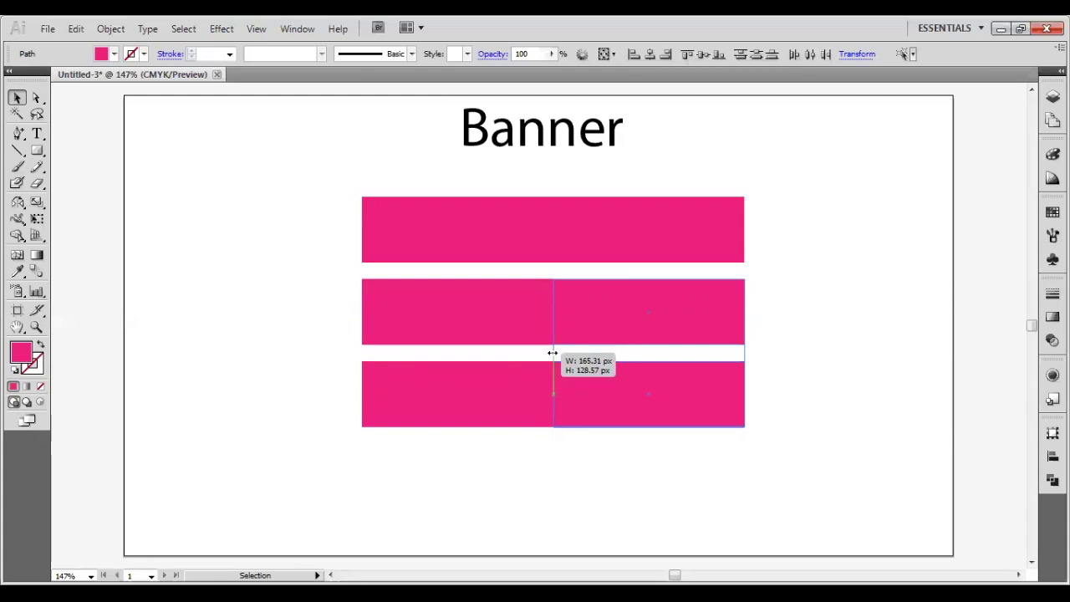
mouse_move(552, 353)
mouse_down()
mouse_move(552, 372)
mouse_move(553, 358)
mouse_up()
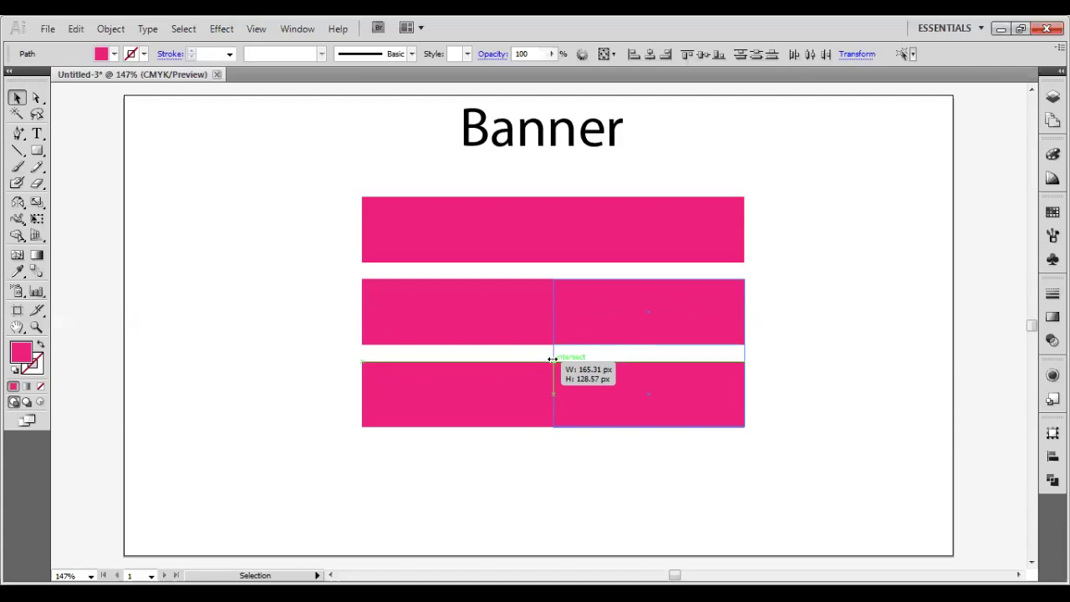
drag(552, 358, 552, 357)
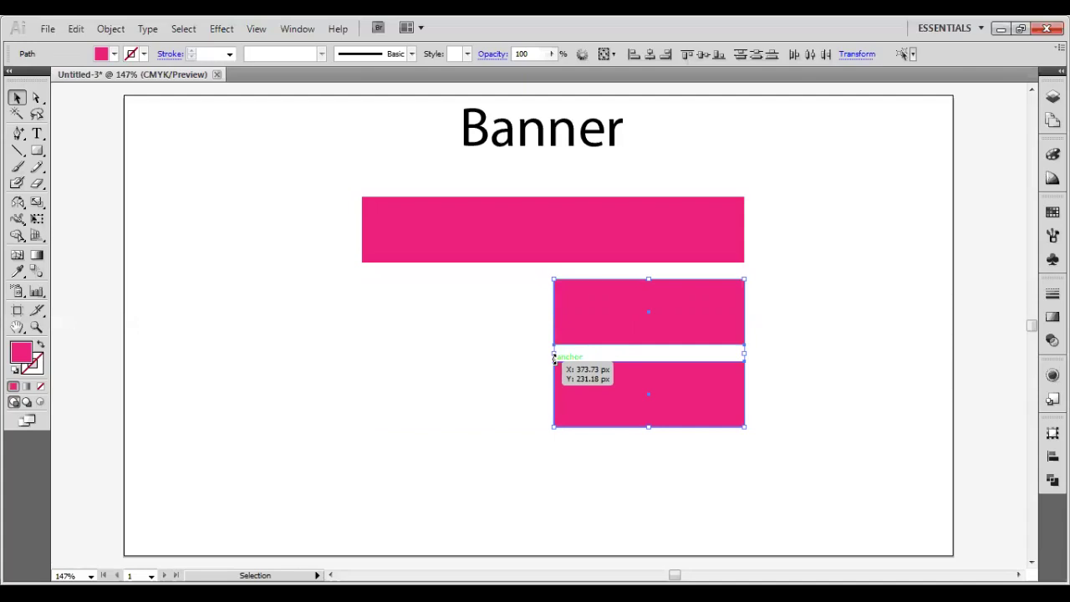
drag(552, 357, 619, 352)
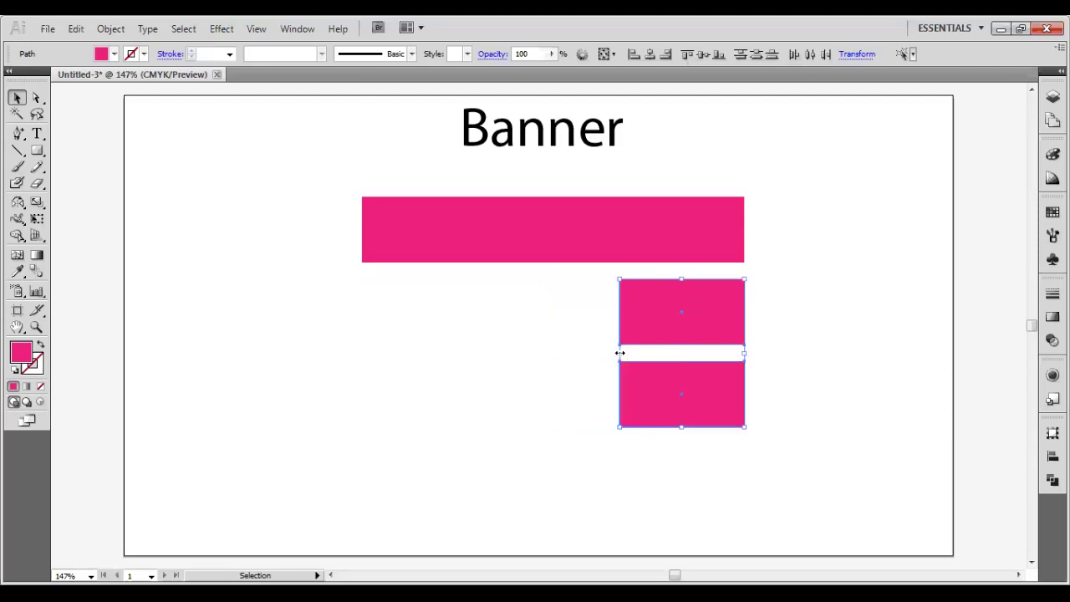
Move the middle block up to overlap the top bar's right end
click(814, 325)
click(723, 316)
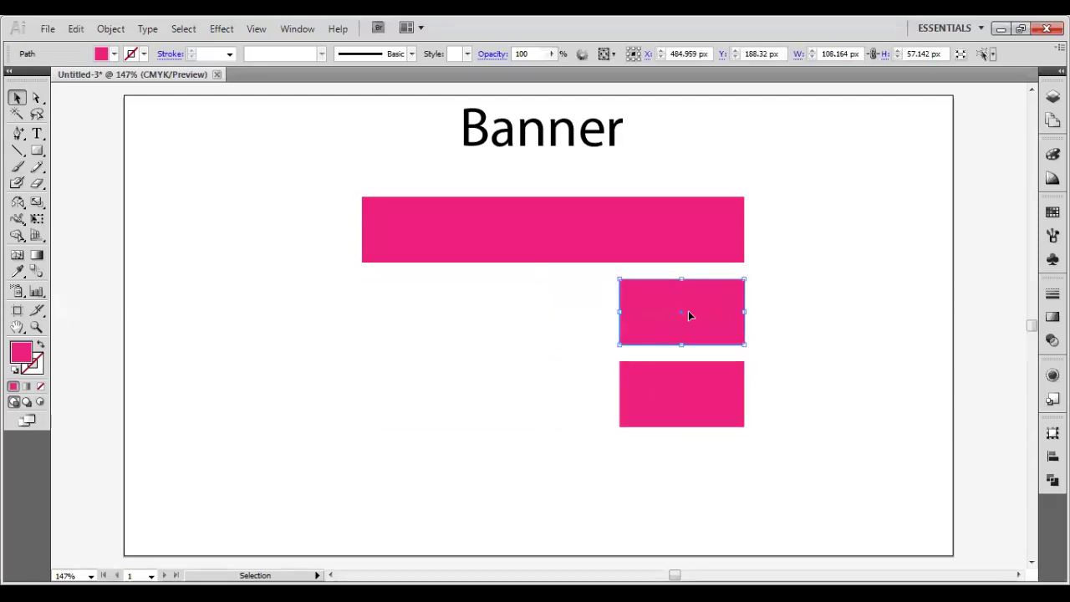
mouse_move(683, 316)
mouse_down()
mouse_move(746, 267)
mouse_move(743, 200)
mouse_move(742, 260)
mouse_up()
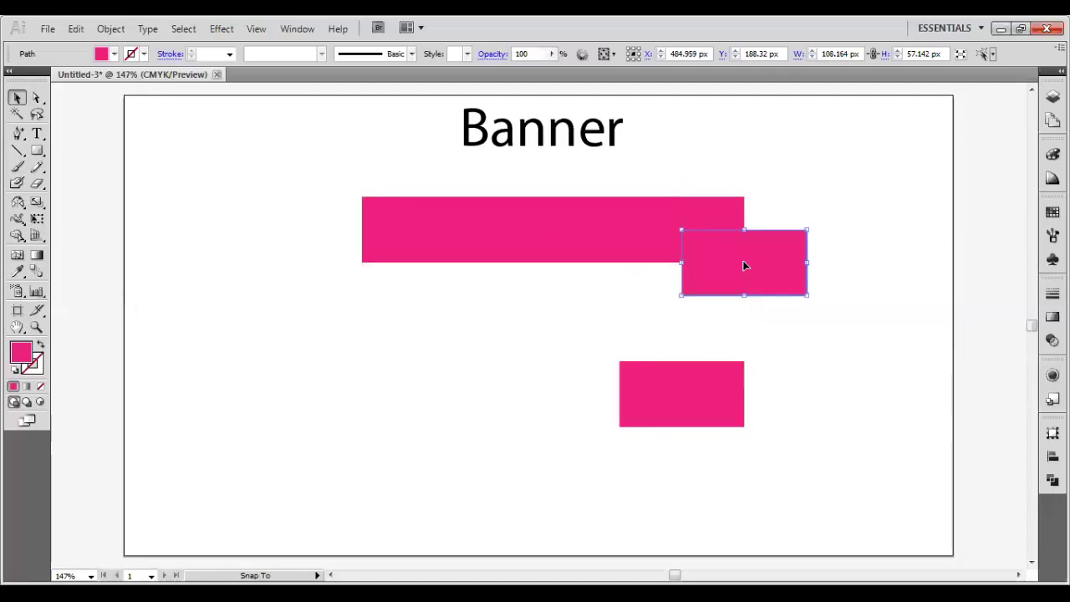
Move the bottom block to the top bar's left end, slightly lower, as the second ribbon tail
click(677, 408)
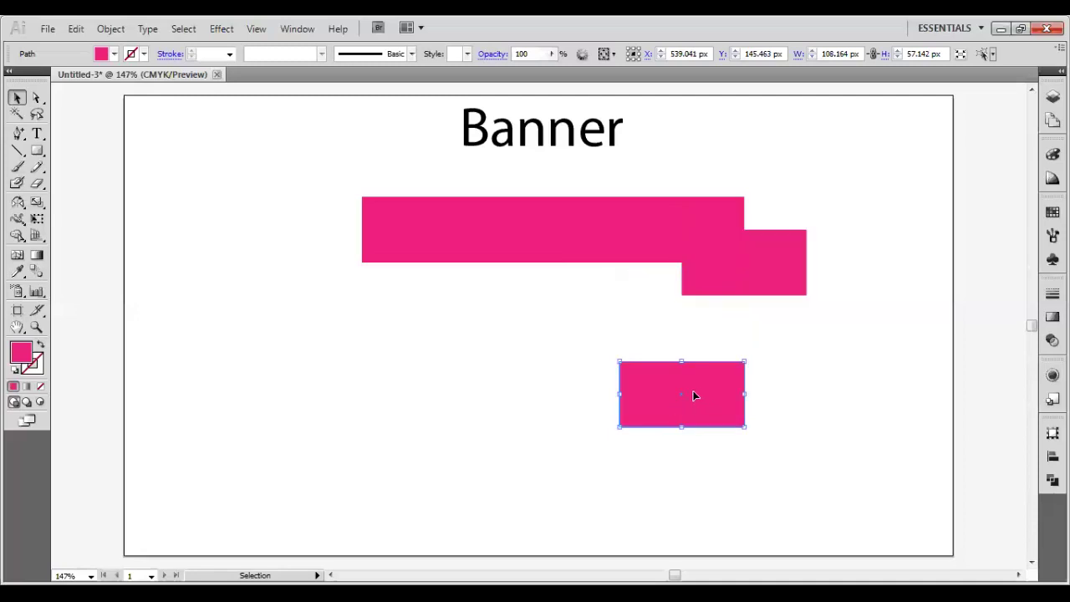
drag(683, 399, 356, 277)
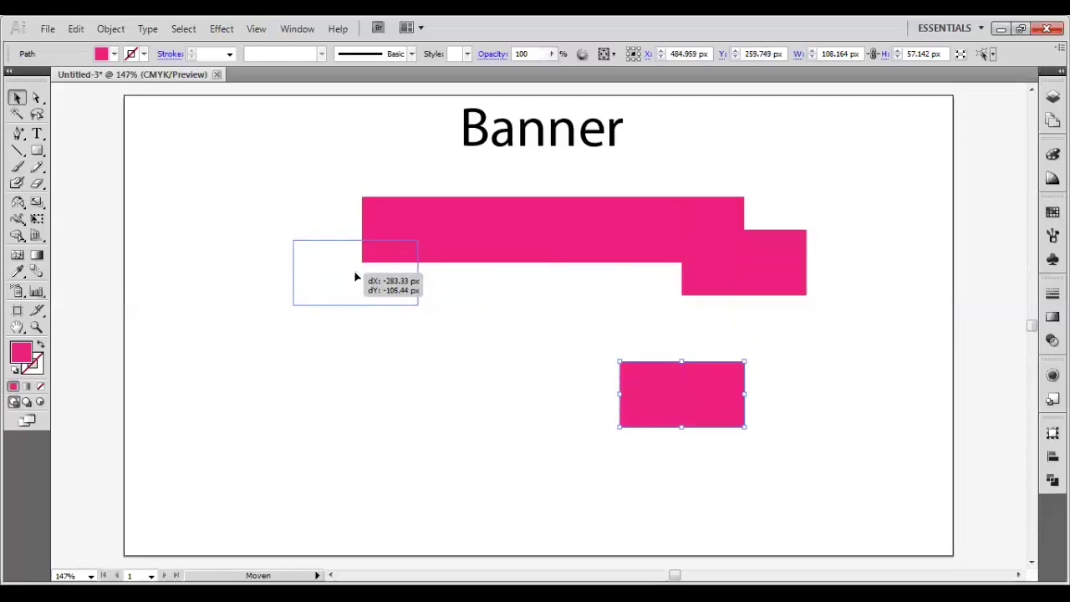
drag(355, 276, 361, 265)
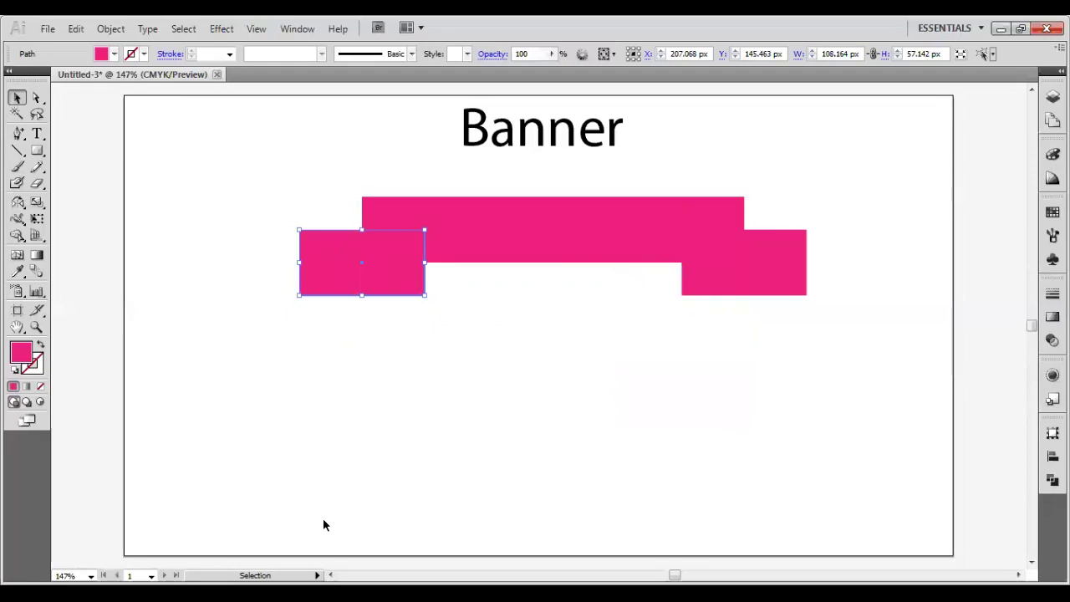
key(ctrl+shift+b)
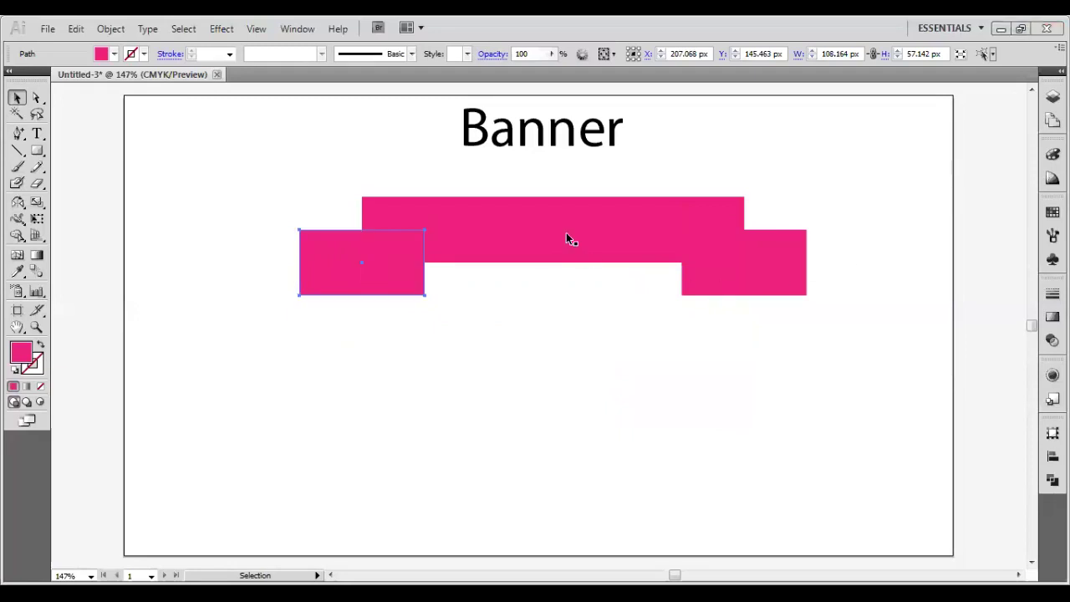
click(565, 238)
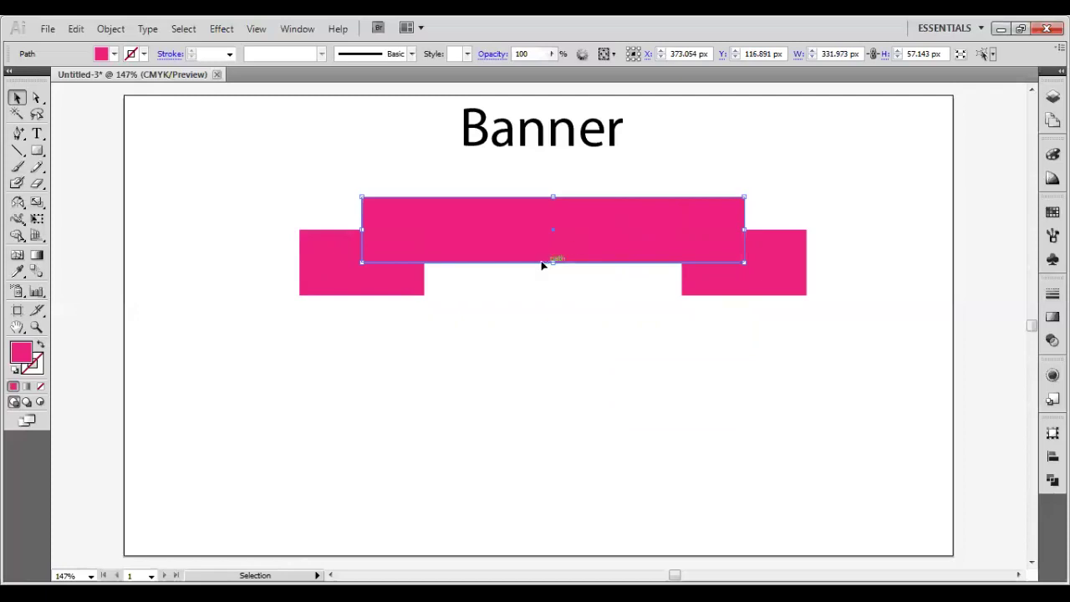
Bring the wide top bar to the front with Arrange > Bring to Front
right_click(481, 230)
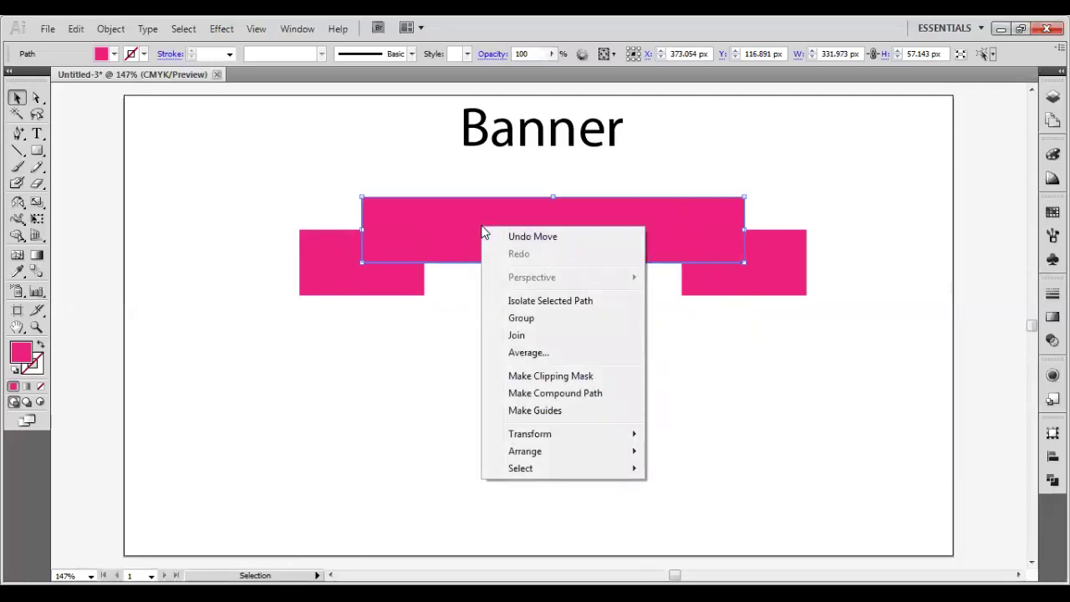
mouse_move(525, 451)
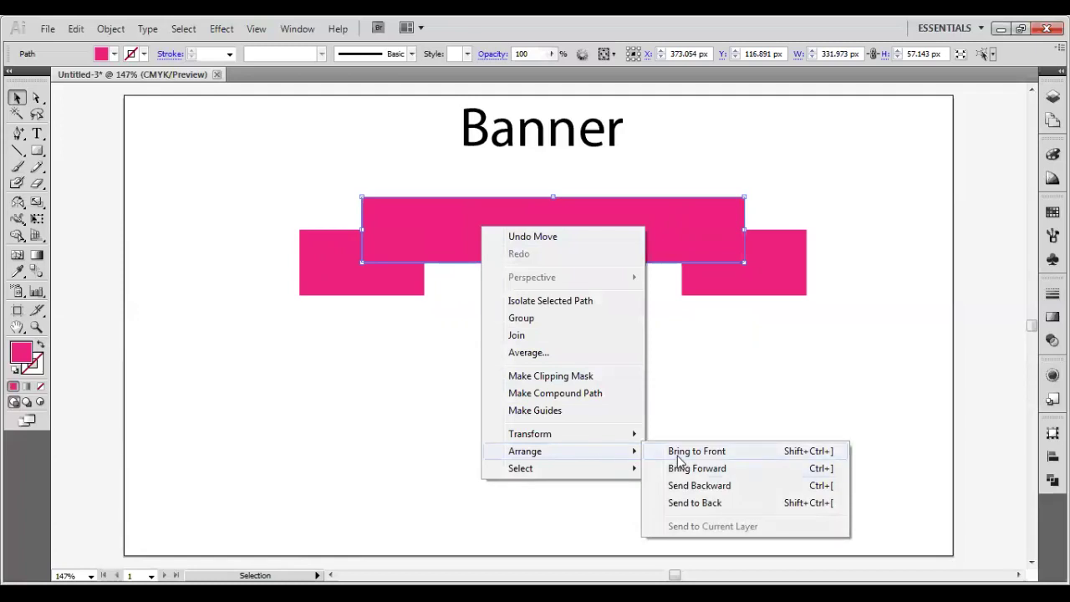
click(675, 452)
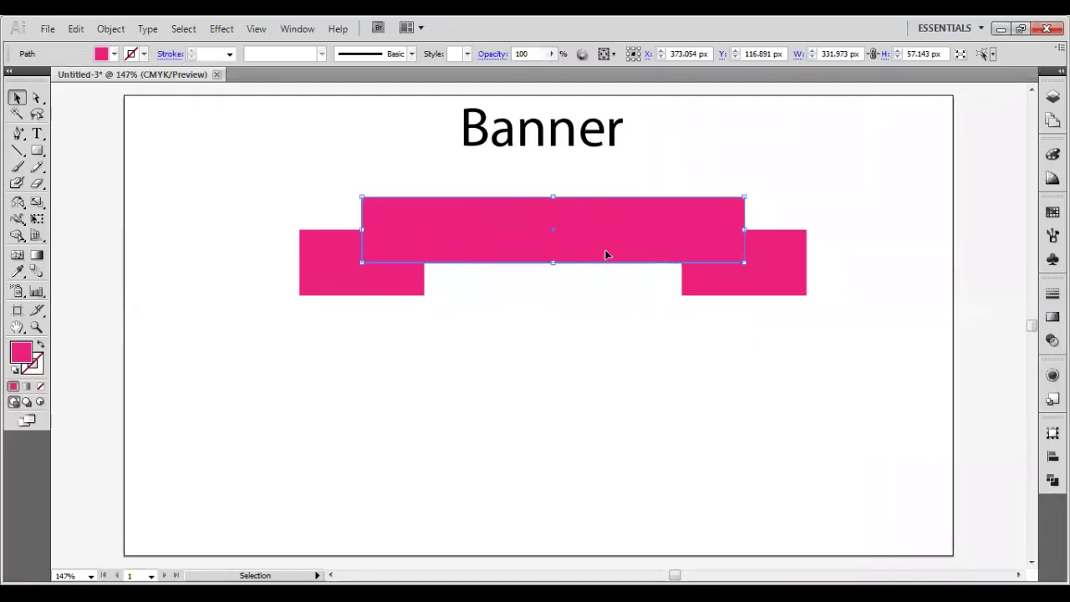
click(592, 316)
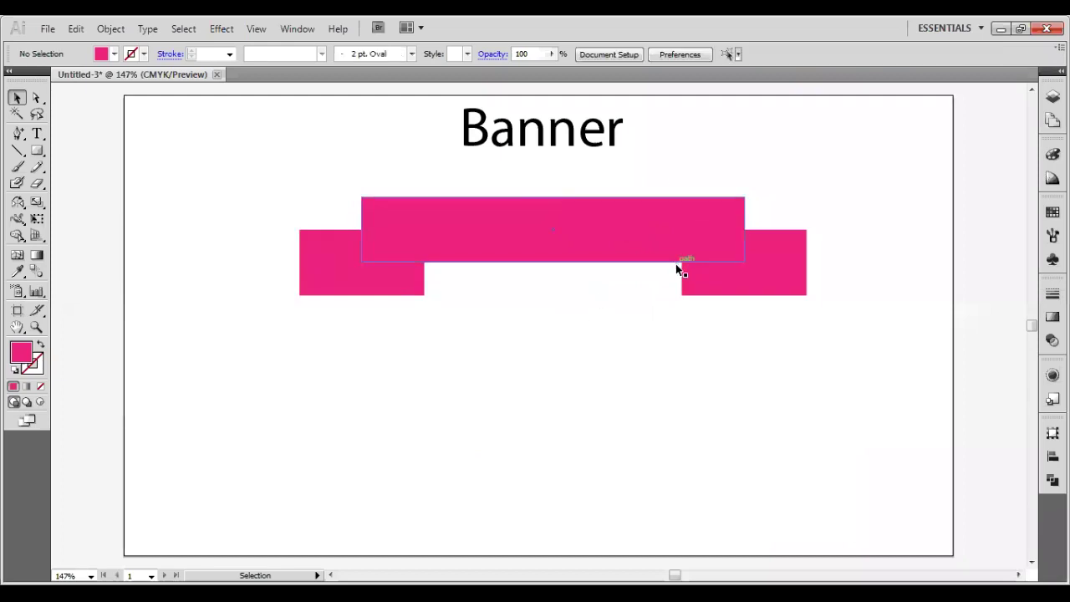
click(762, 287)
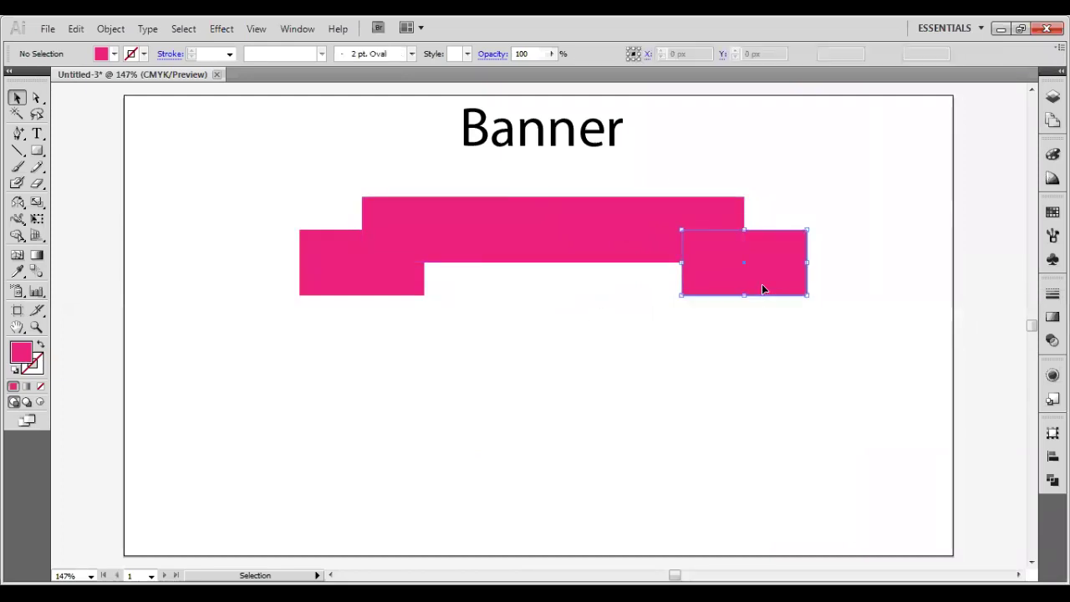
shift+click(304, 291)
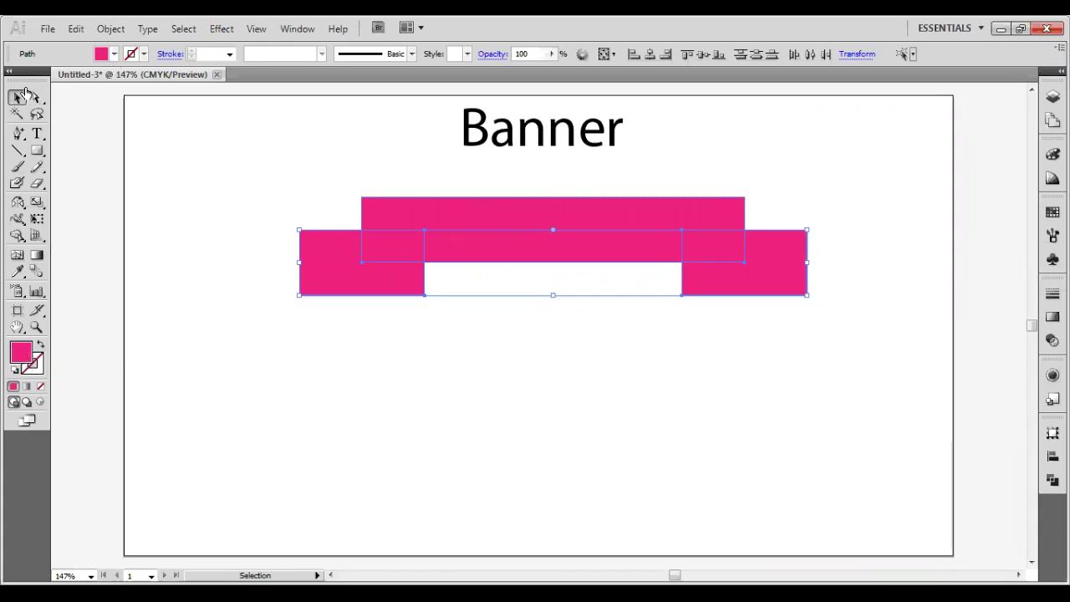
Deselect to review the darker pink tail blocks behind the bar
click(623, 368)
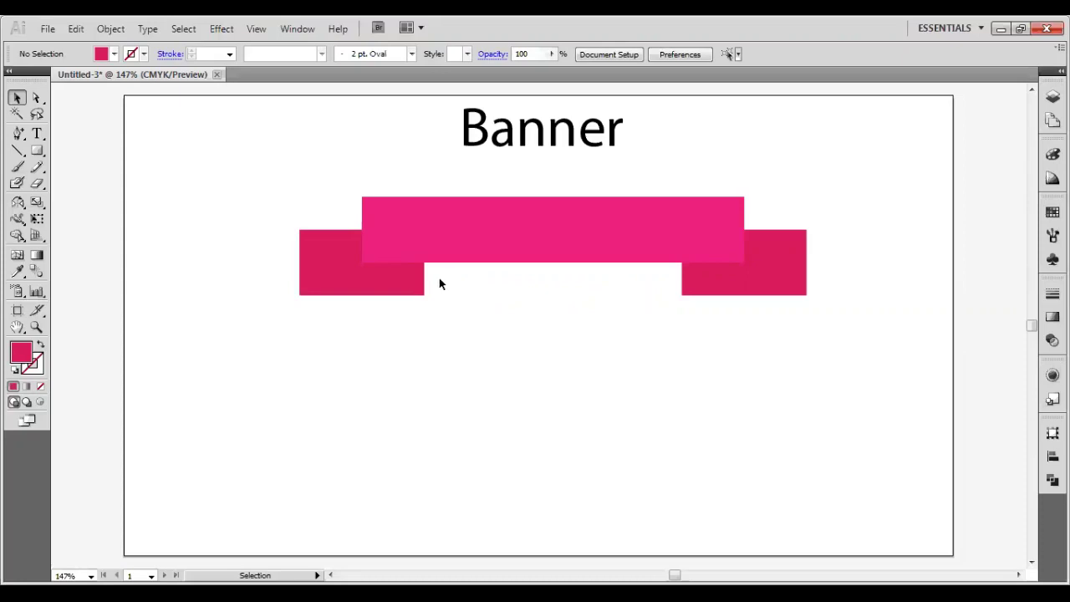
alt+scroll(435, 282, up, 3)
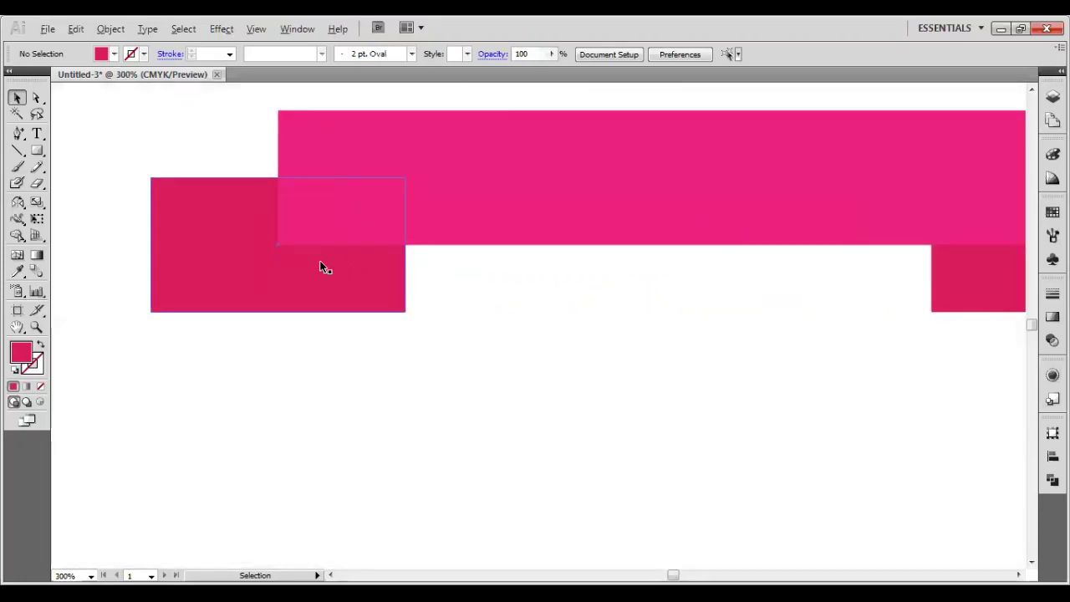
Zoom to 600% and pan to frame the left tail block overlapping the bar
alt+scroll(320, 262, up, 1)
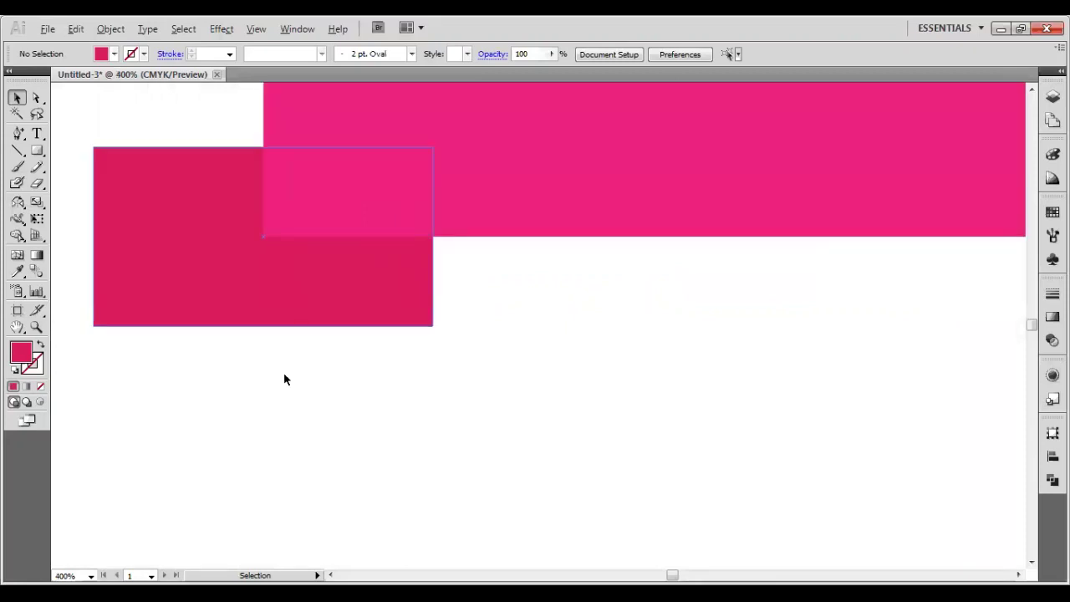
click(90, 575)
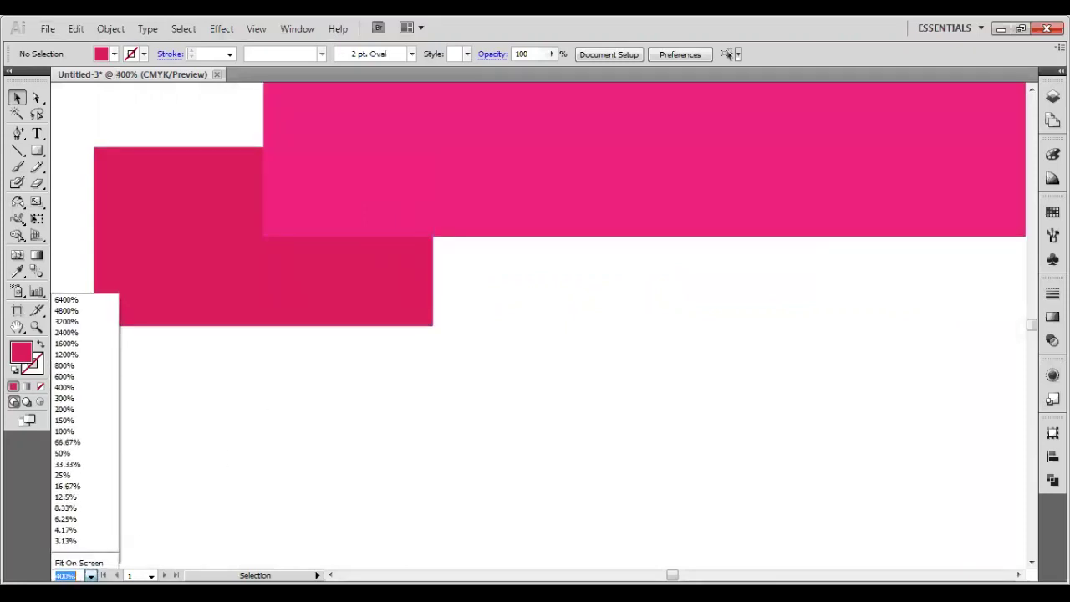
click(70, 377)
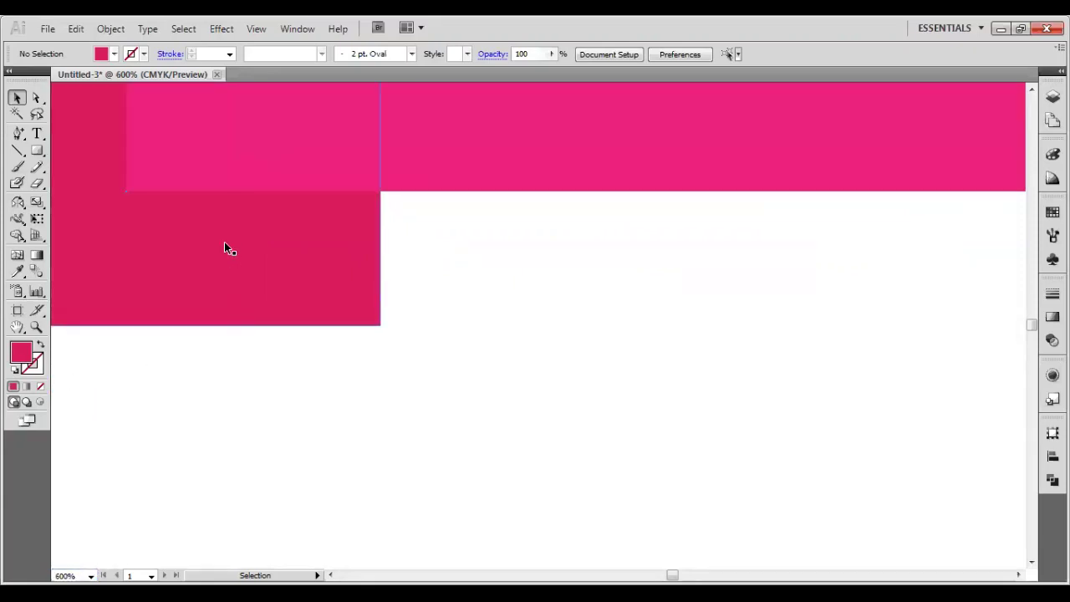
key(space)
mouse_move(301, 310)
mouse_down()
mouse_move(388, 395)
mouse_move(544, 460)
mouse_up()
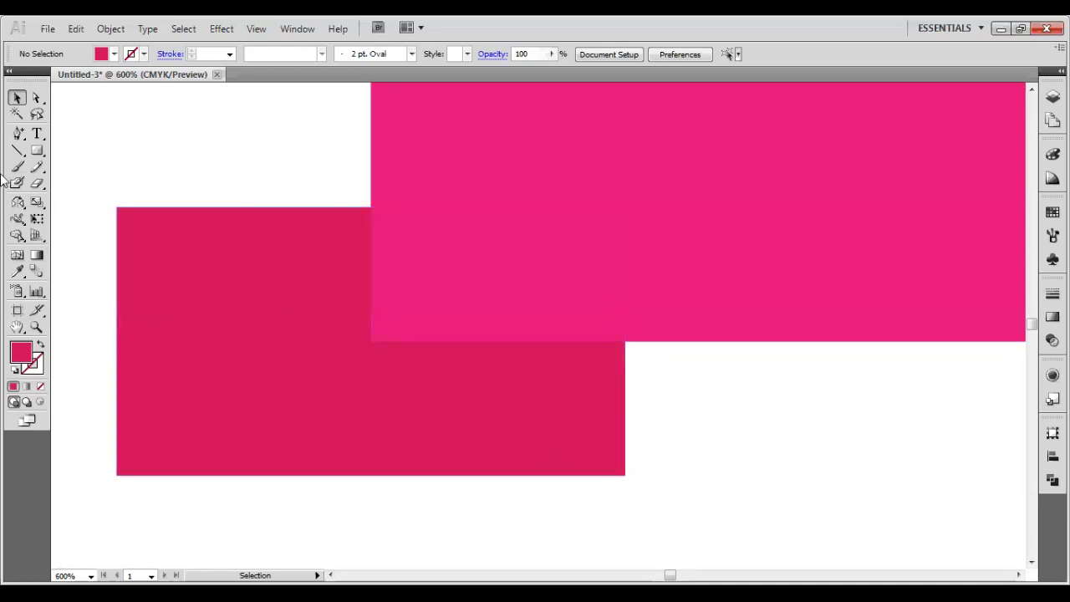
Draw a closed Pen triangle where the left end piece meets the banner's lower edge
click(17, 134)
click(58, 138)
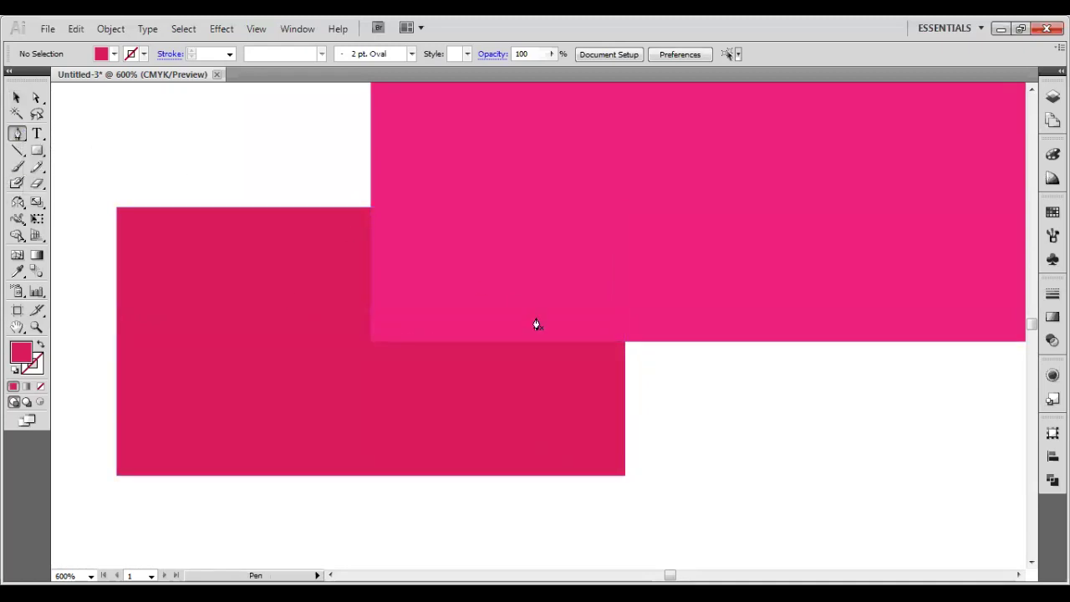
click(372, 347)
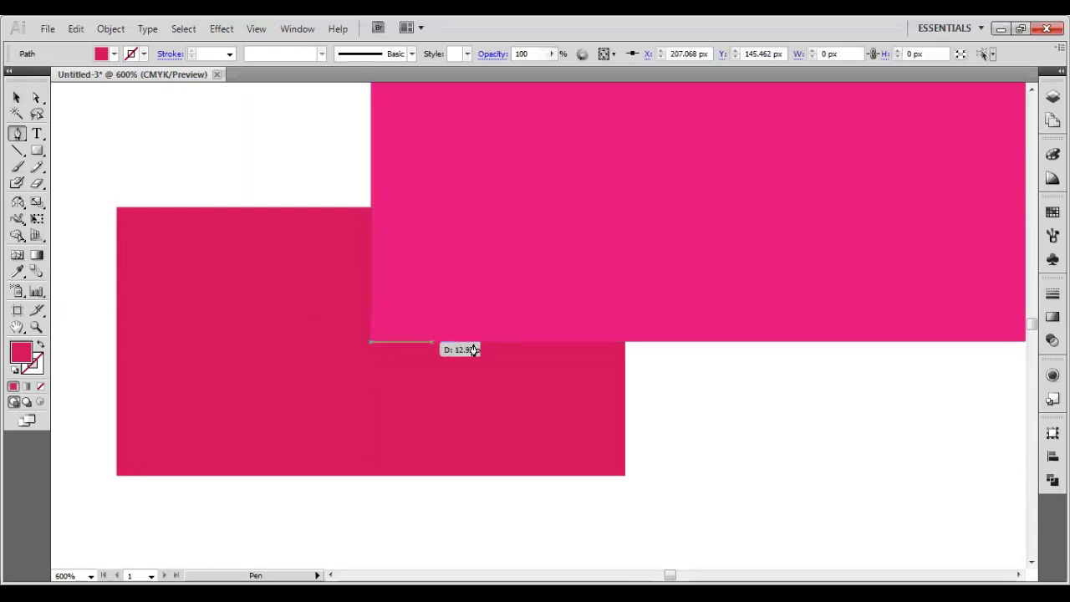
click(626, 344)
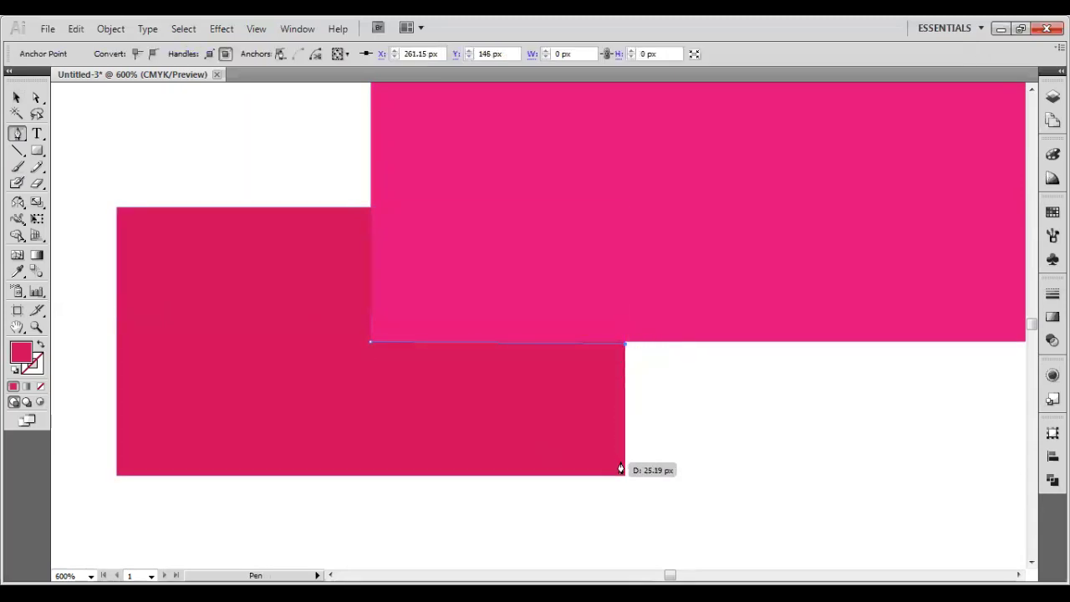
click(370, 342)
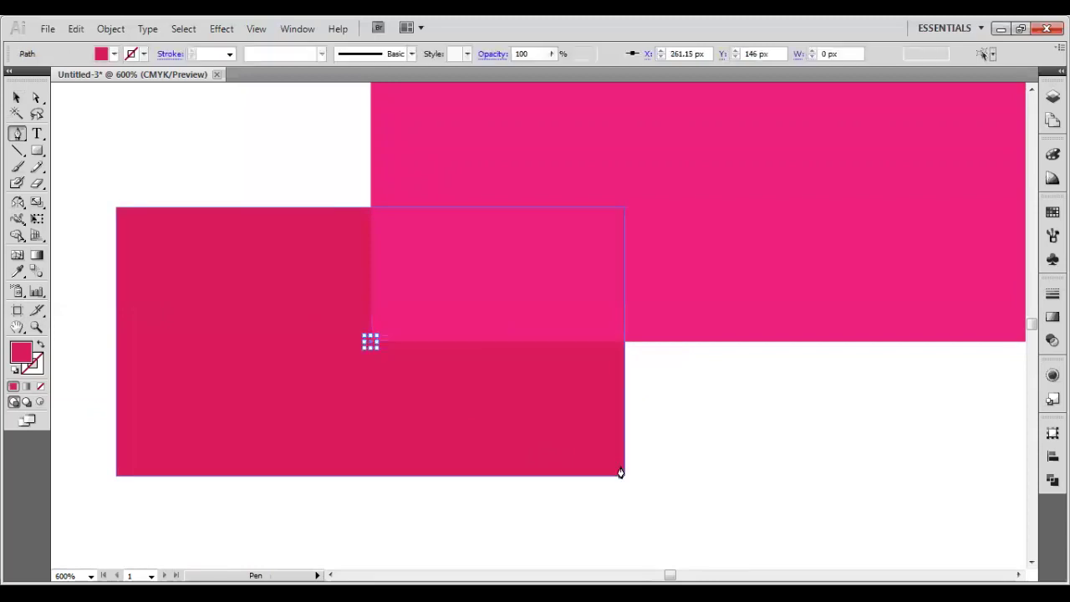
click(623, 343)
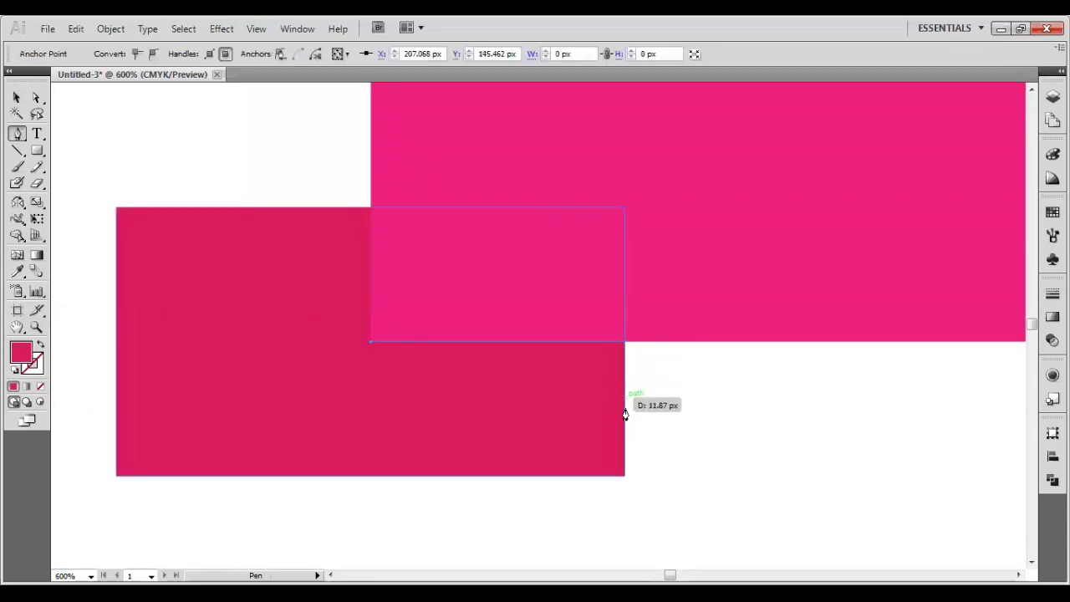
click(624, 476)
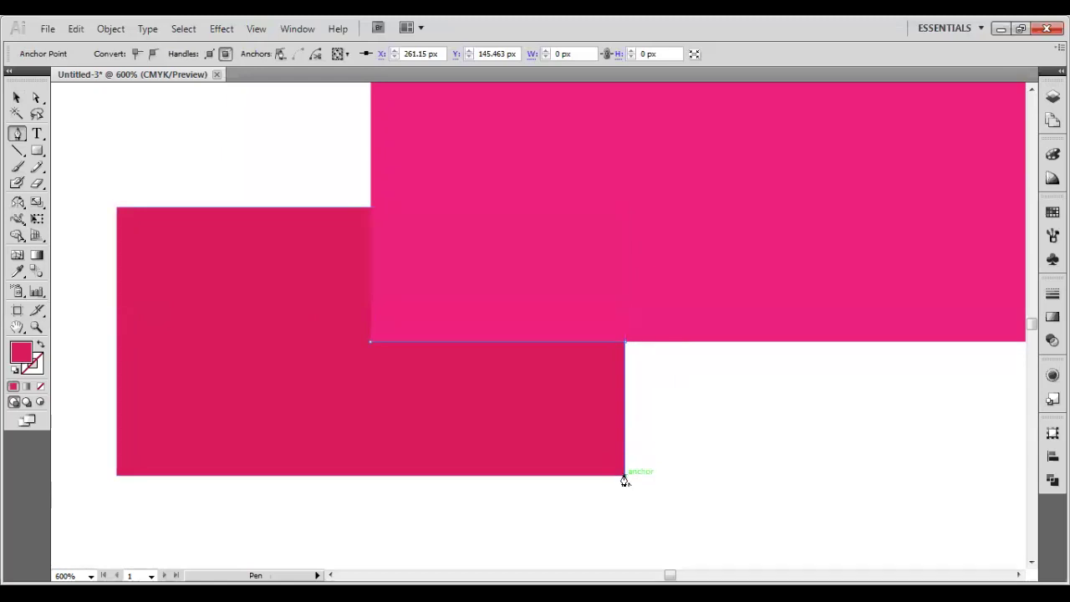
click(371, 342)
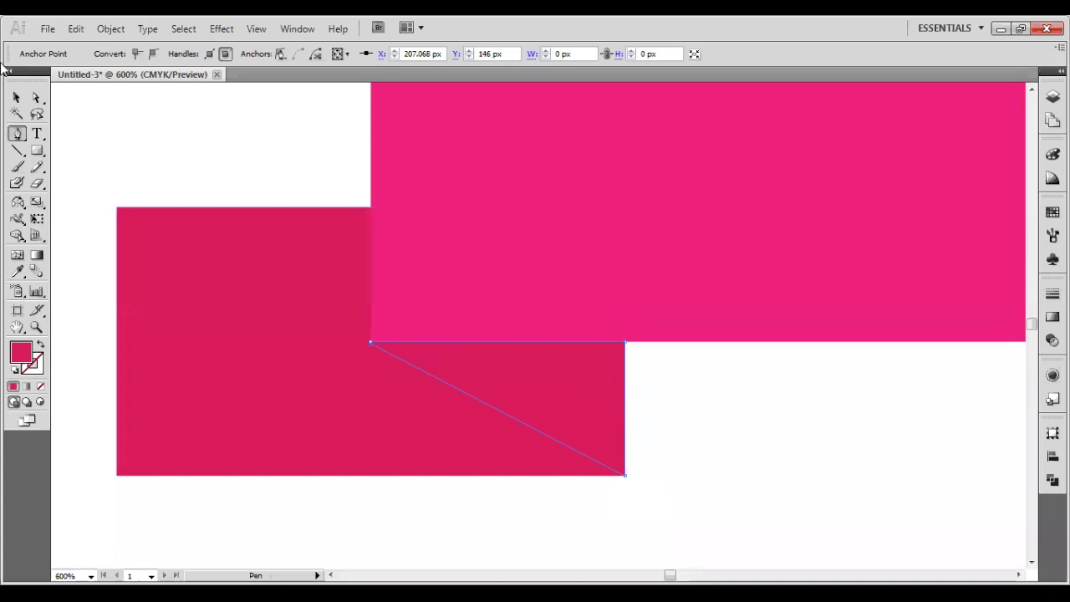
Fill the fold triangle with the C35 M100 Y35 K10 dark magenta swatch and deselect it
click(16, 97)
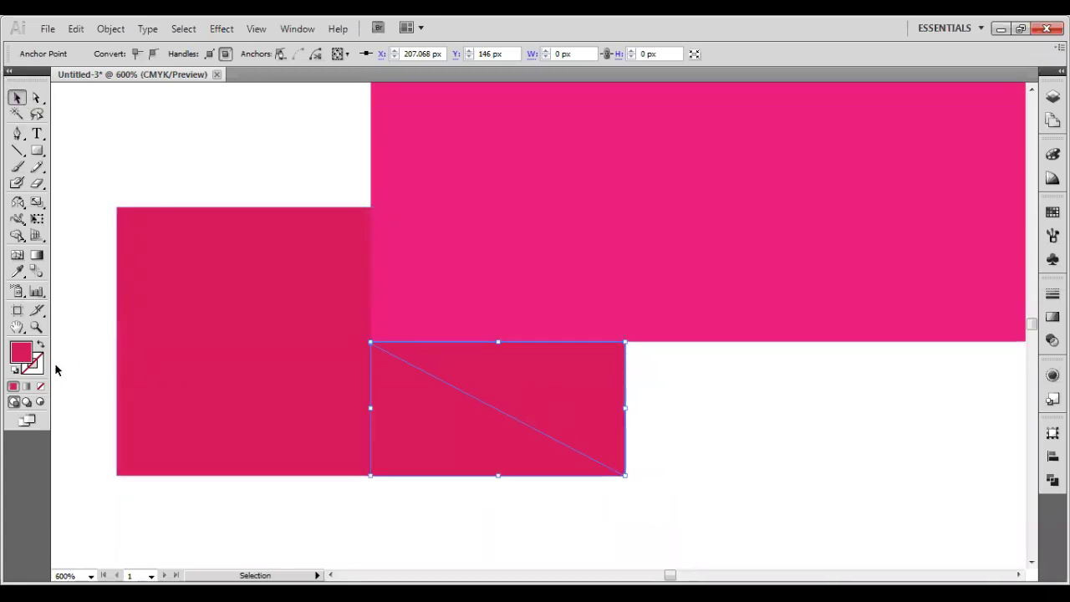
double_click(22, 353)
click(684, 237)
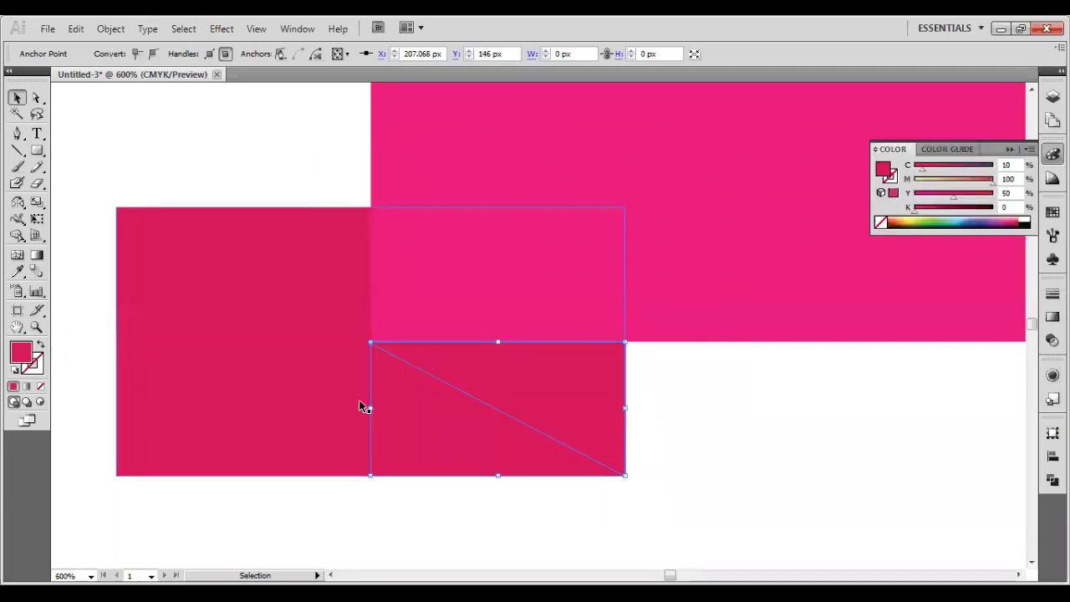
click(487, 370)
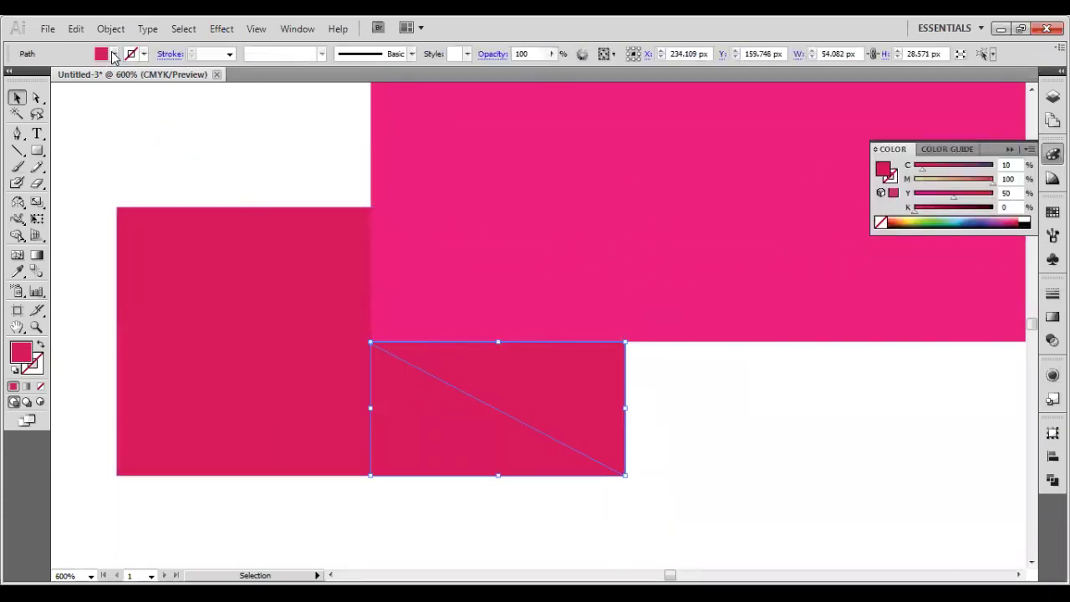
click(113, 55)
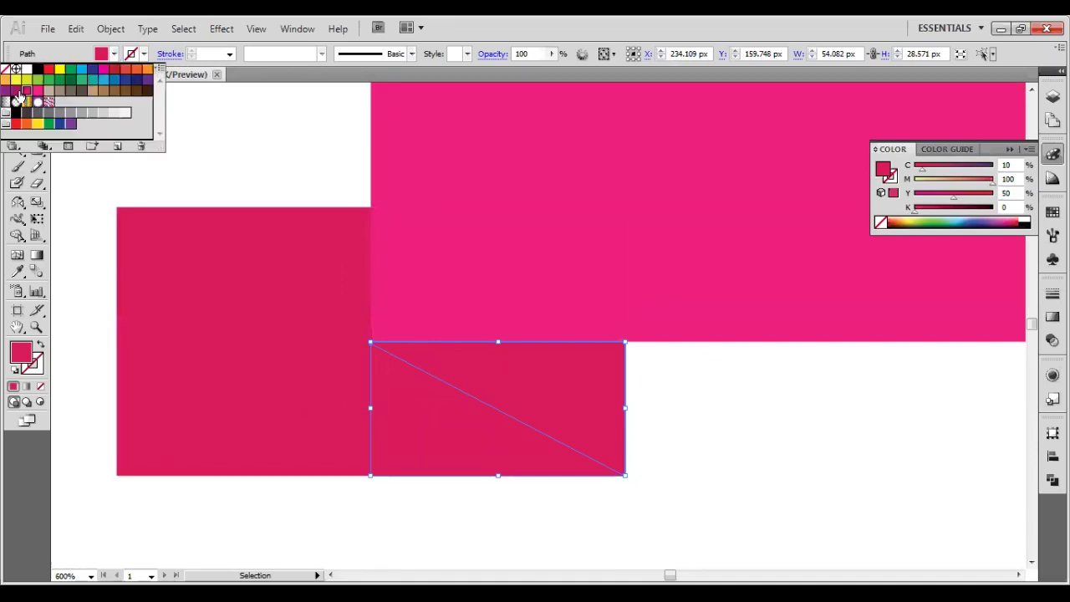
click(16, 91)
click(667, 419)
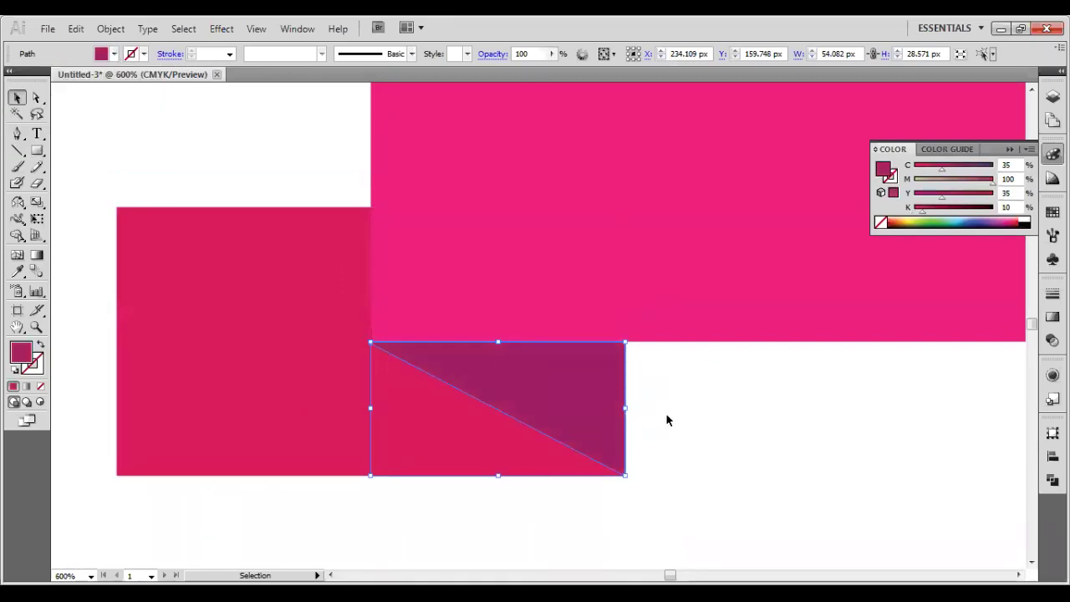
click(667, 420)
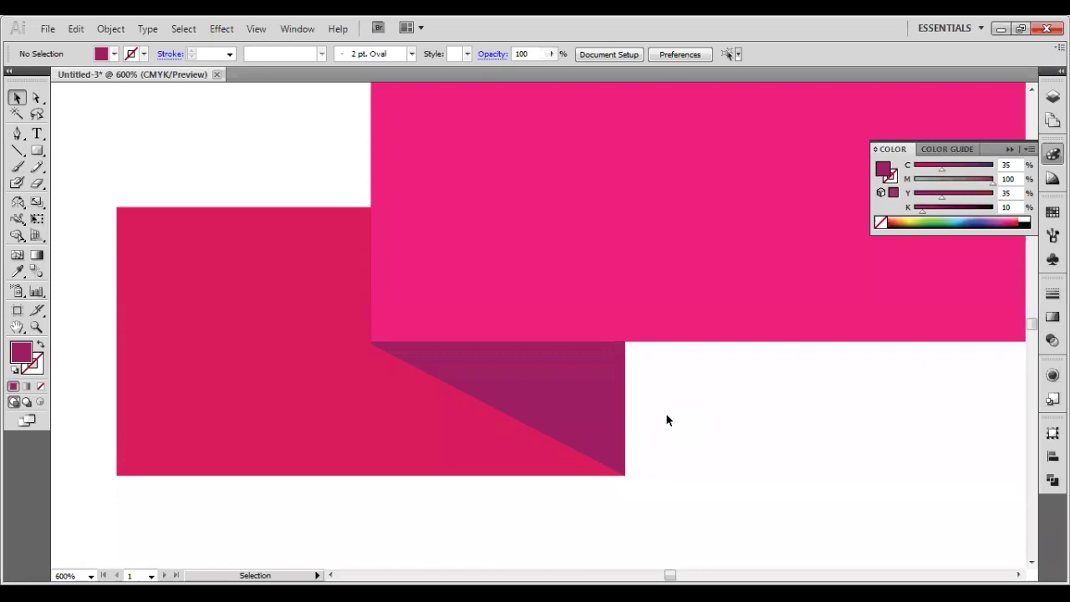
scroll(667, 417, down, 1)
scroll(668, 416, down, 1)
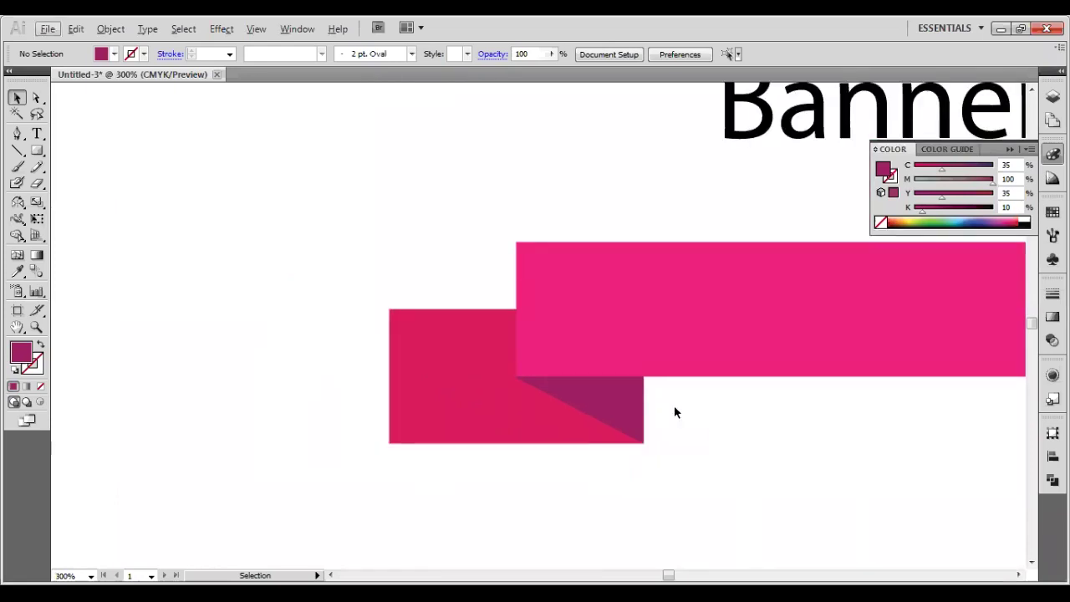
drag(673, 411, 357, 395)
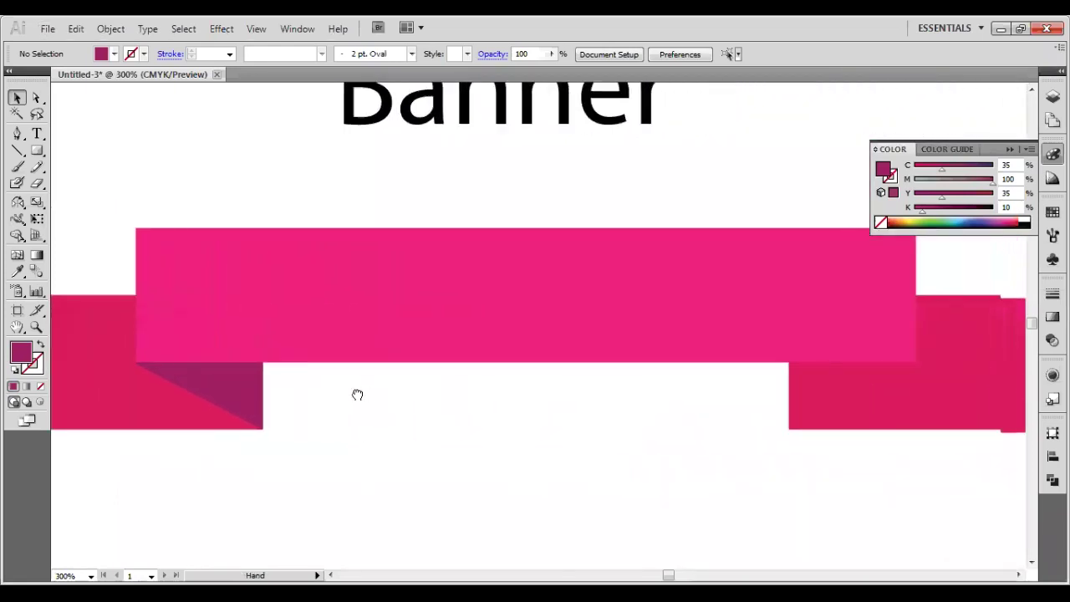
click(189, 386)
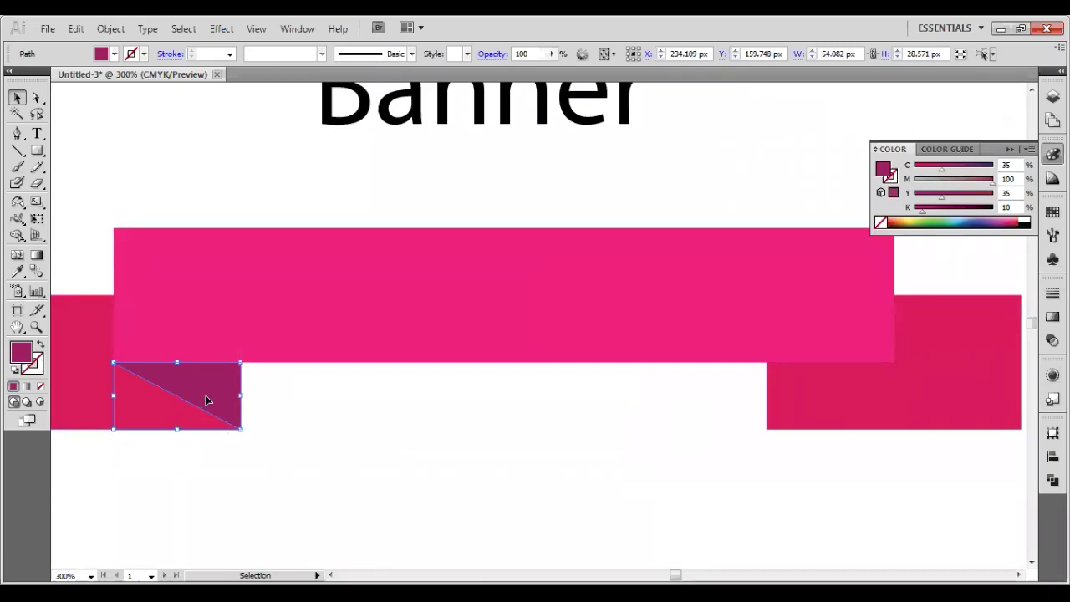
drag(196, 394, 846, 390)
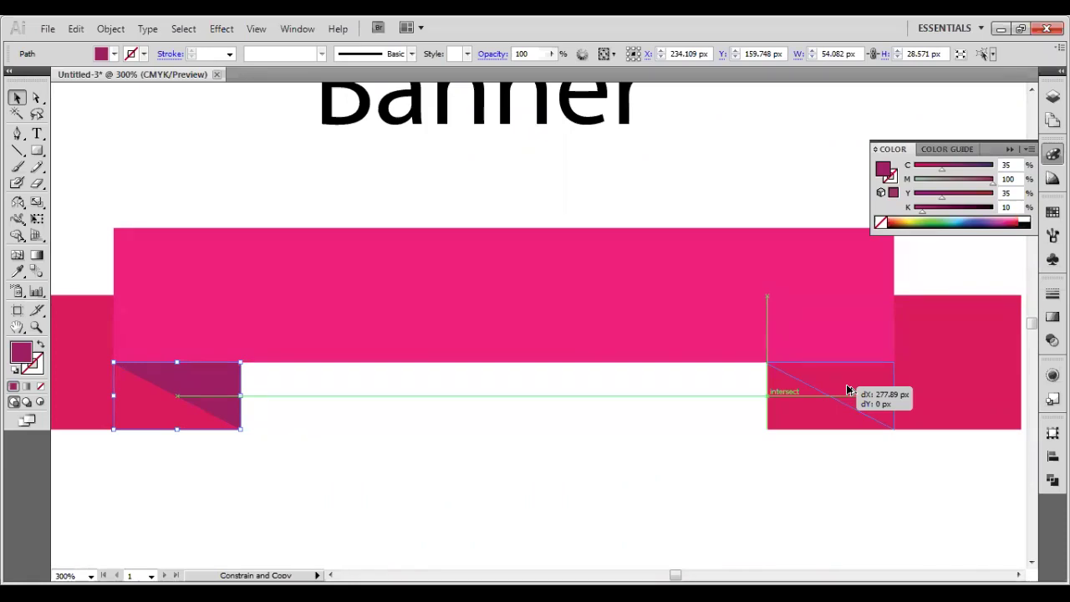
drag(846, 390, 847, 390)
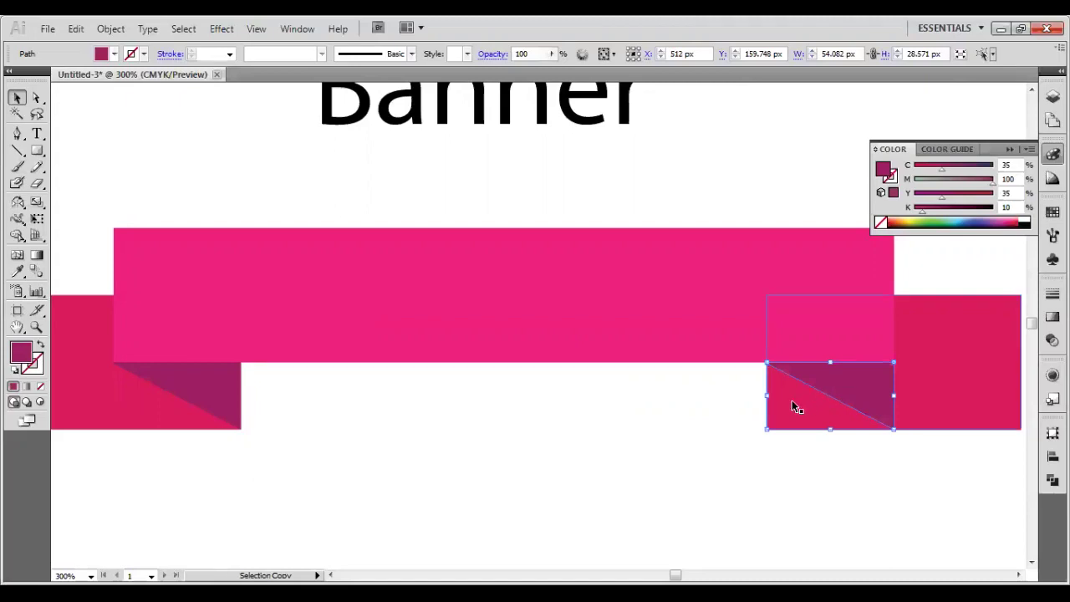
drag(767, 397, 897, 396)
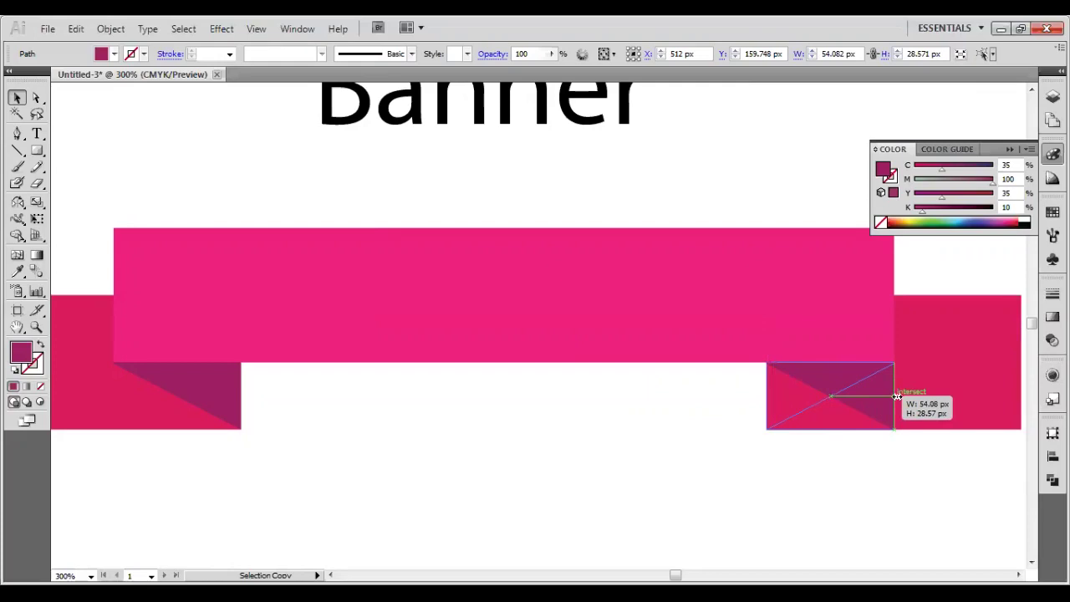
click(702, 418)
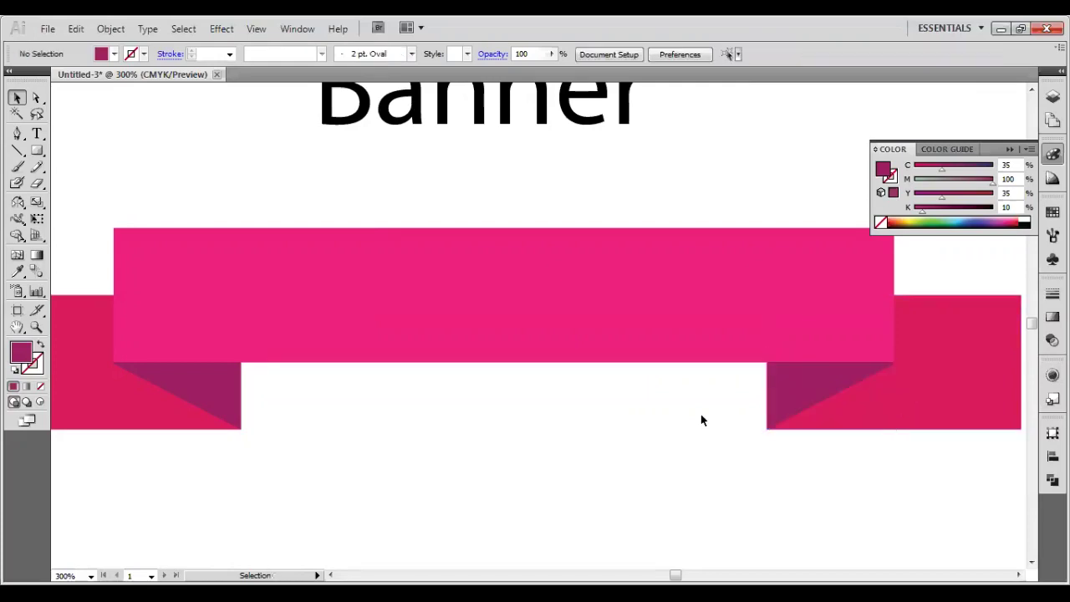
click(804, 389)
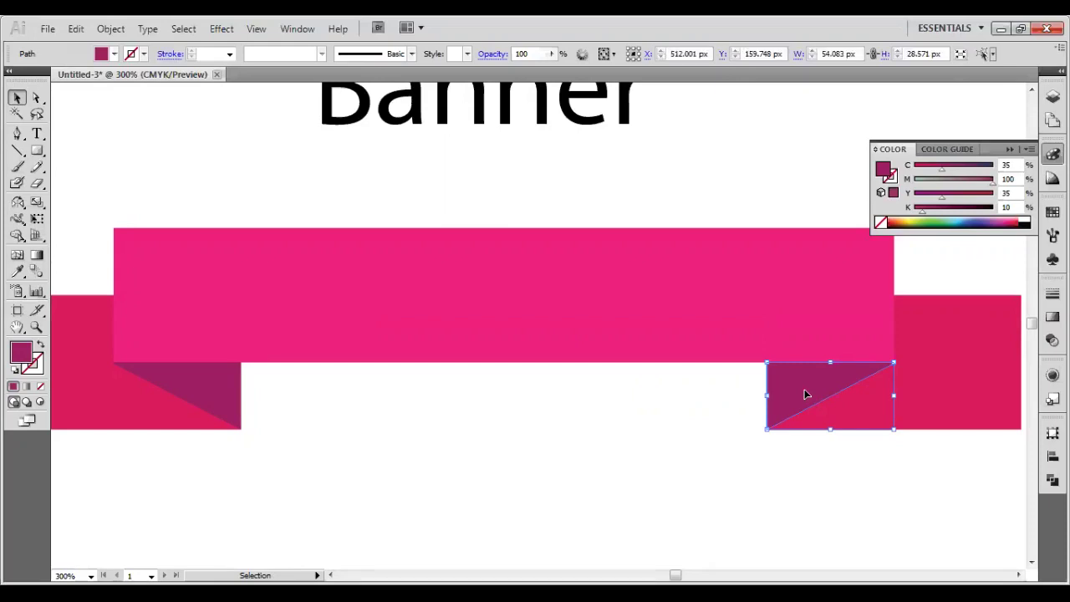
key(Delete)
click(196, 383)
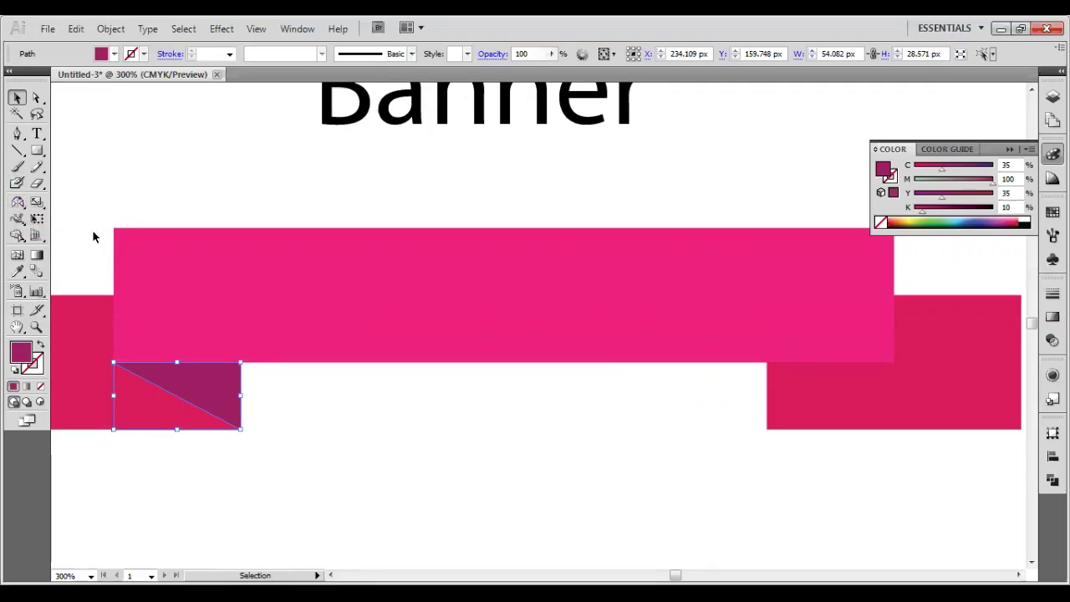
Reflect a copy of the left fold triangle and Shift-drag it to the banner's right end
click(18, 204)
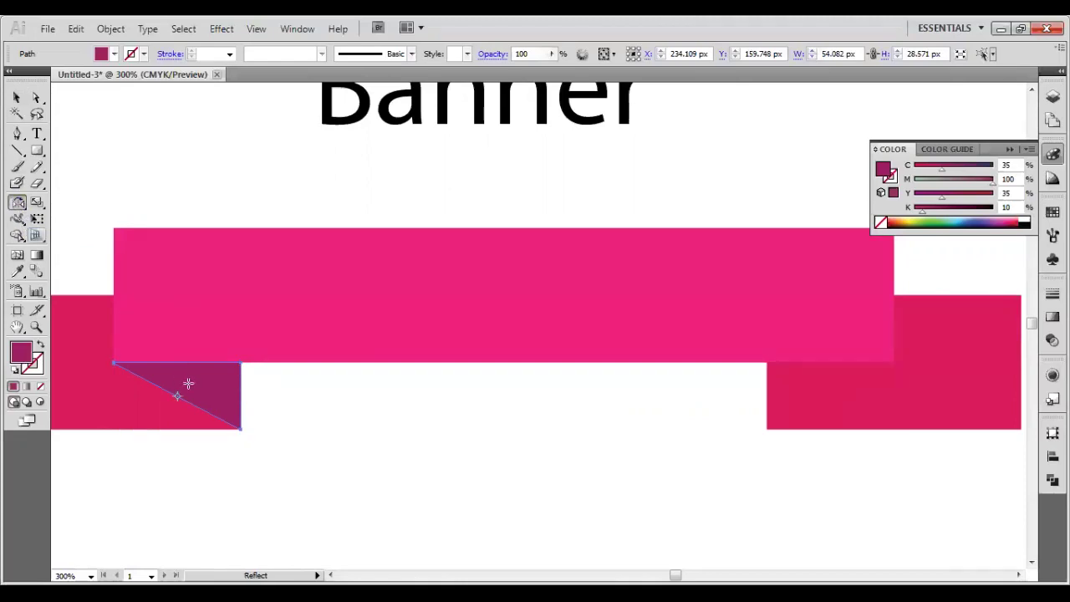
key(Return)
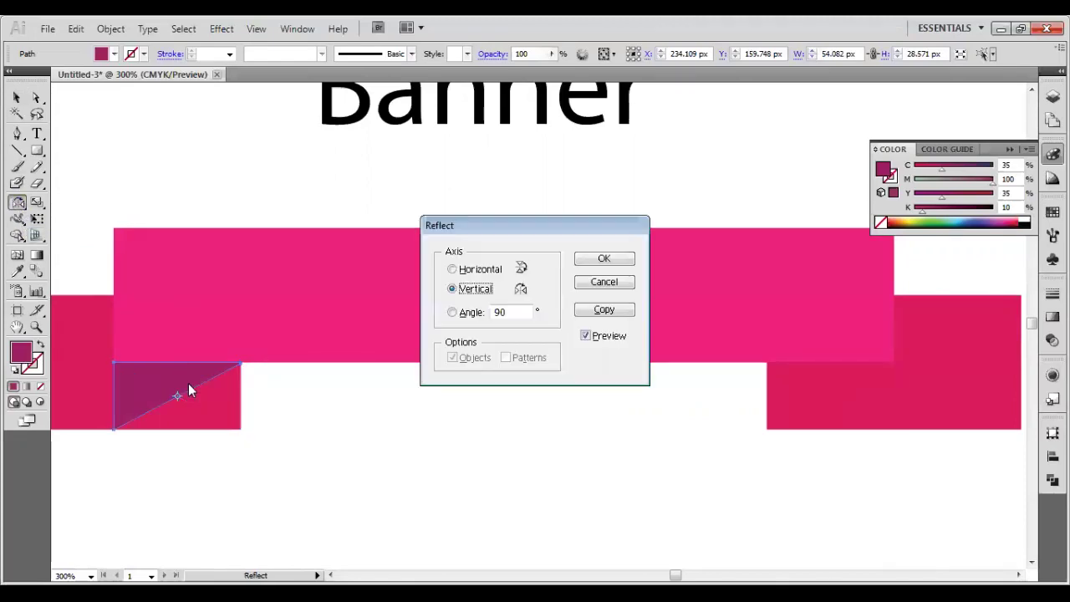
click(603, 311)
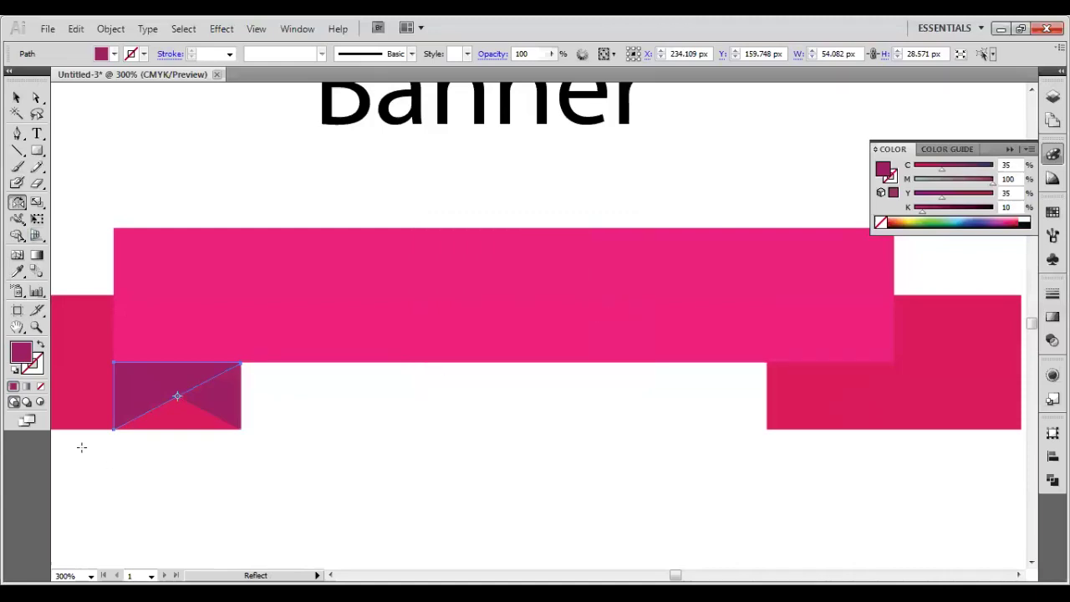
key(v)
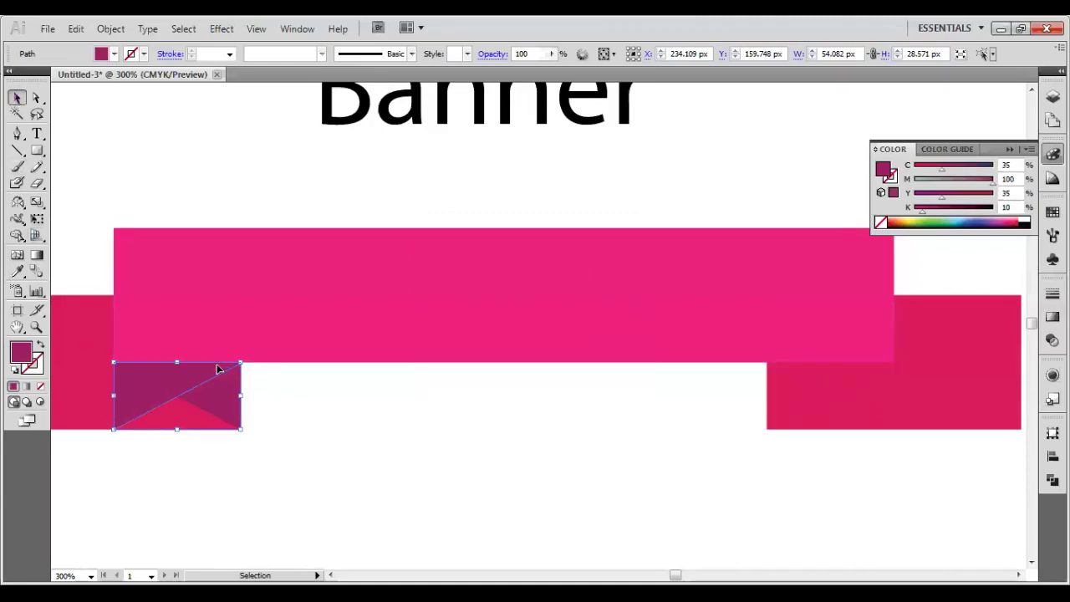
drag(154, 404, 807, 396)
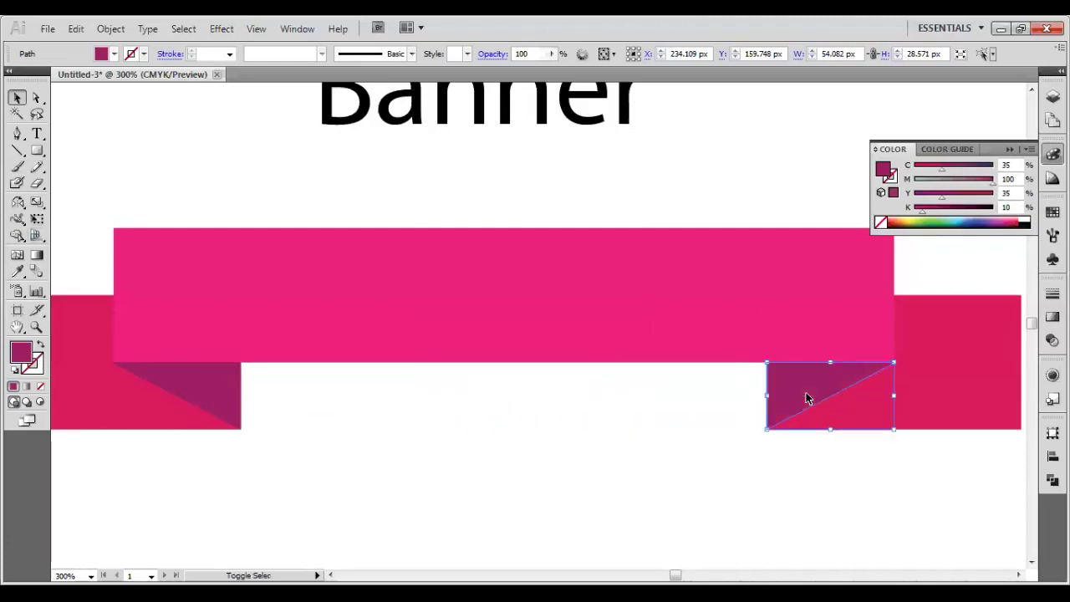
click(562, 449)
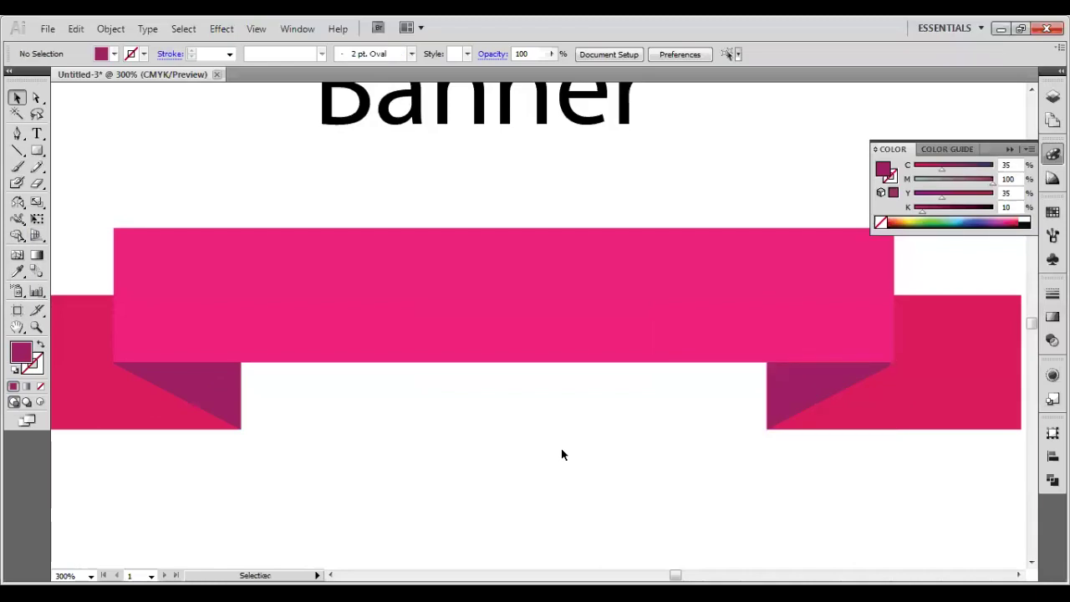
Zoom out from 300% to 200% to see the whole ribbon and Banner title
scroll(438, 456, down, 1)
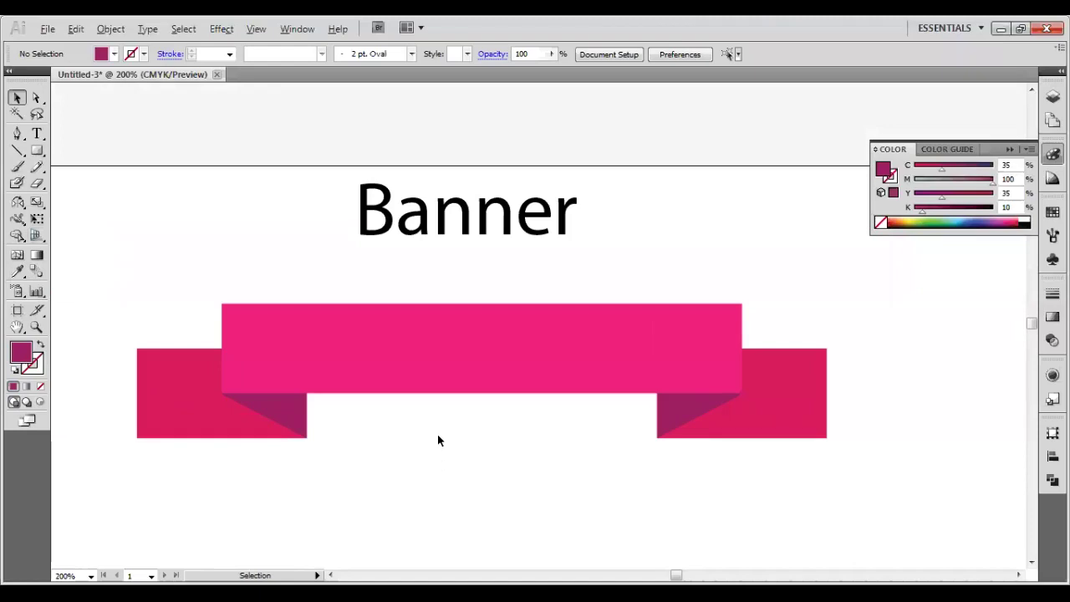
key(alt)
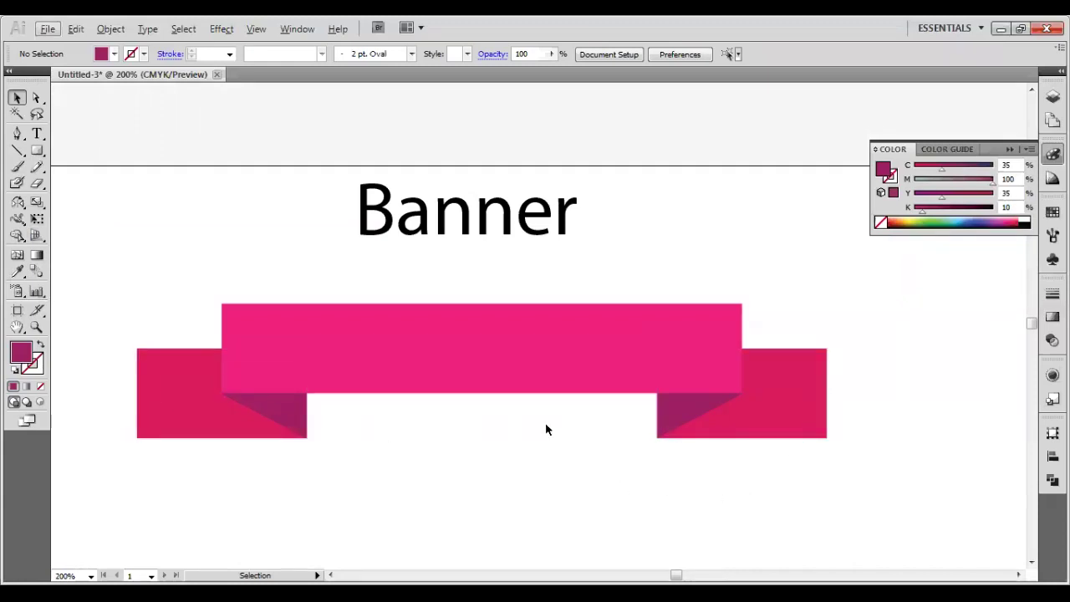
Add a Pen anchor at the middle of the right end piece's outer edge
click(792, 400)
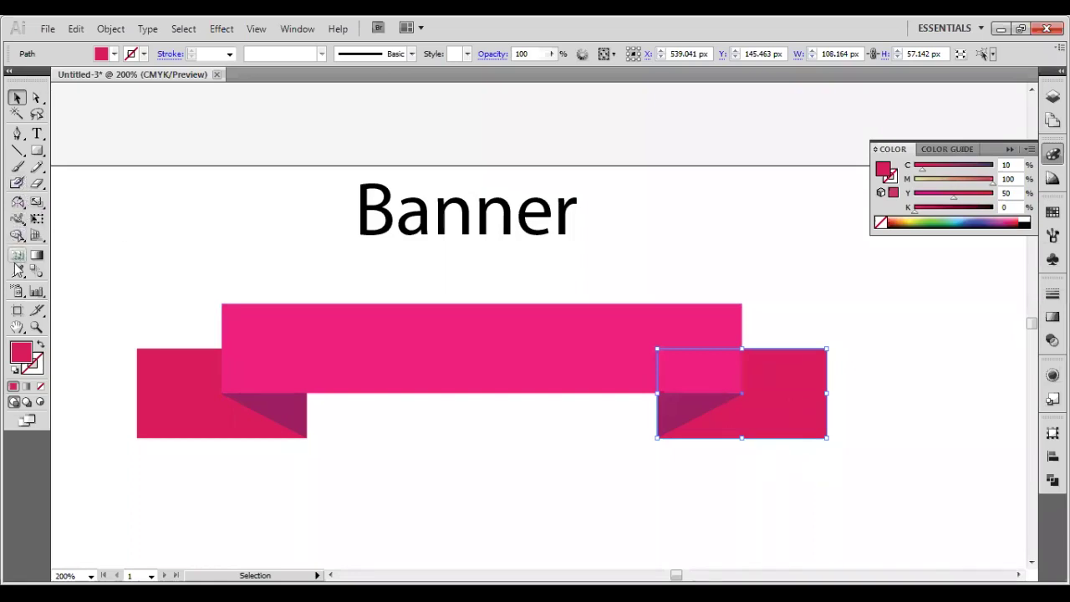
key(p)
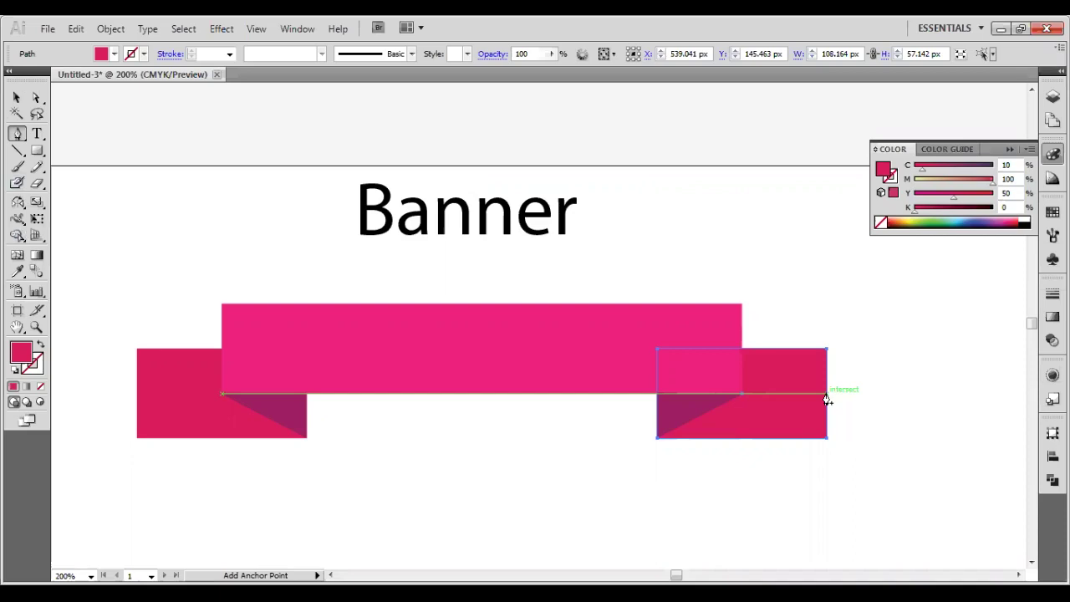
click(825, 394)
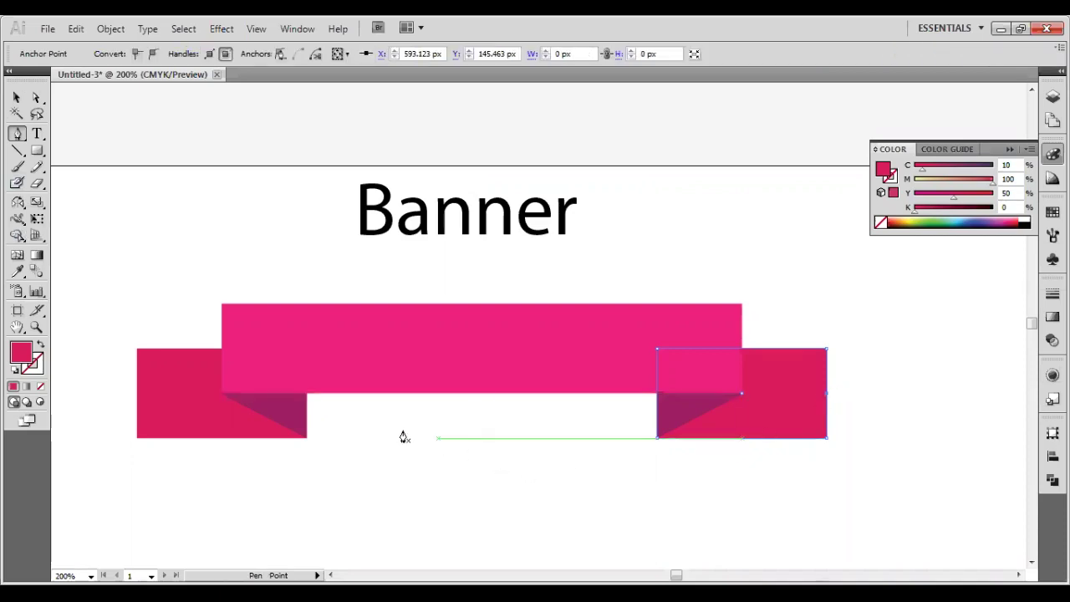
click(137, 395)
click(17, 98)
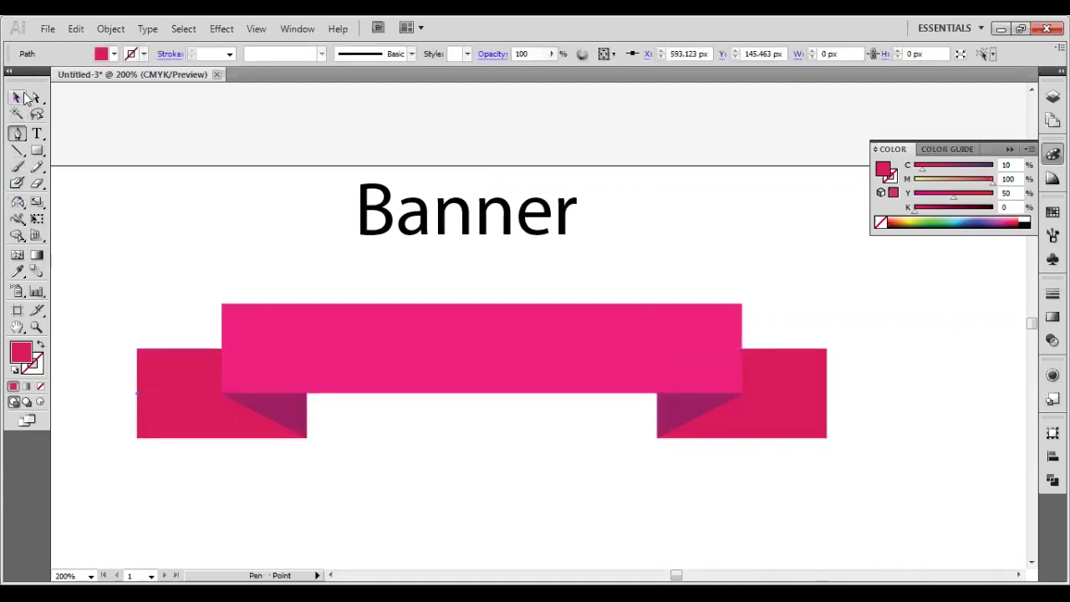
Add an anchor point midway down the left ribbon end's outer edge
click(35, 98)
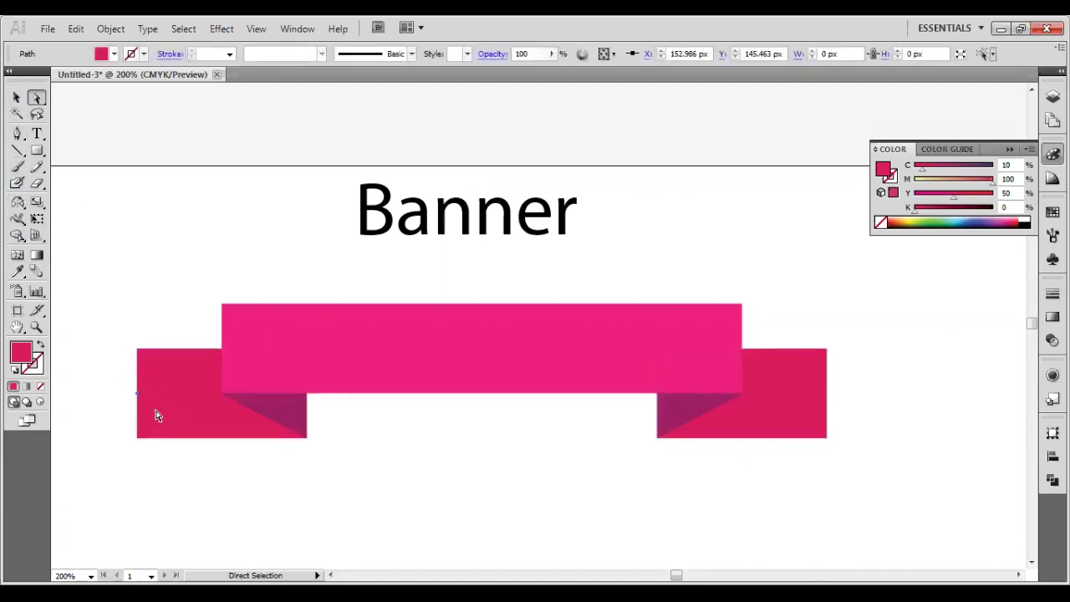
drag(119, 373, 154, 411)
click(139, 395)
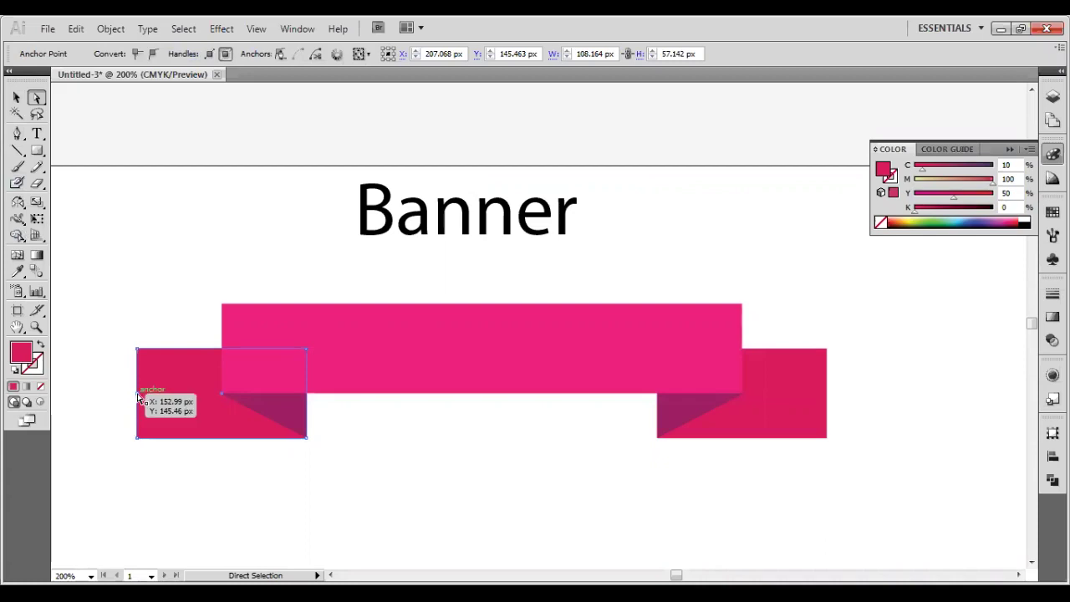
click(107, 401)
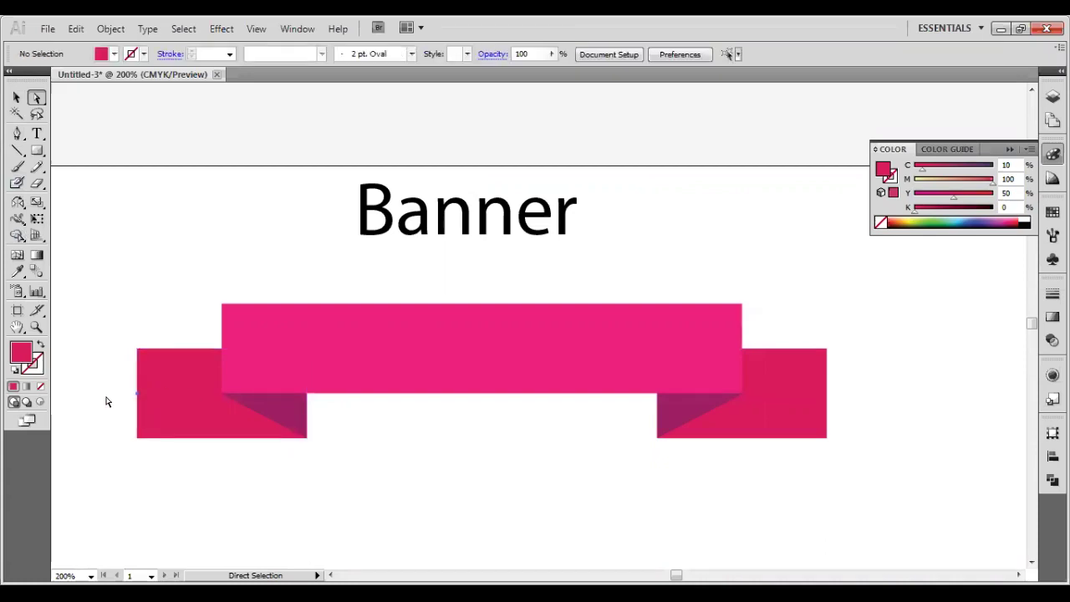
click(168, 391)
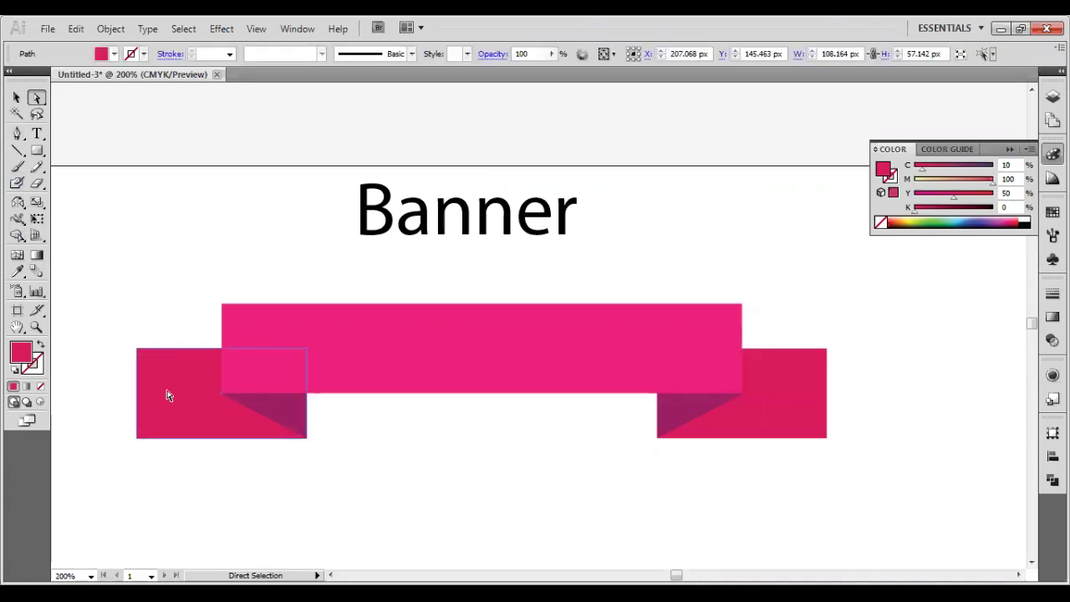
click(17, 134)
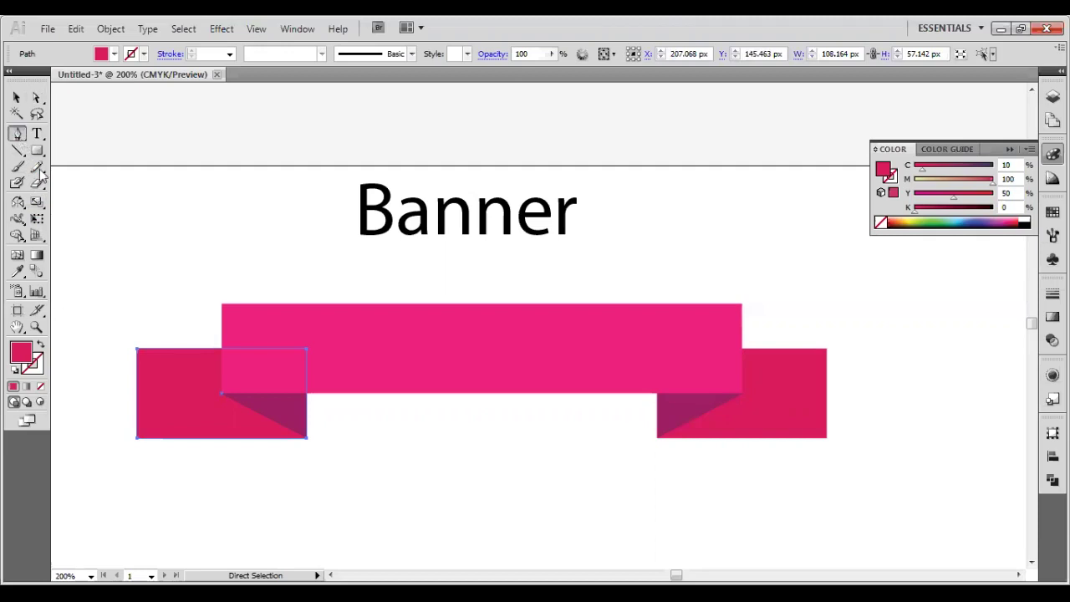
click(137, 401)
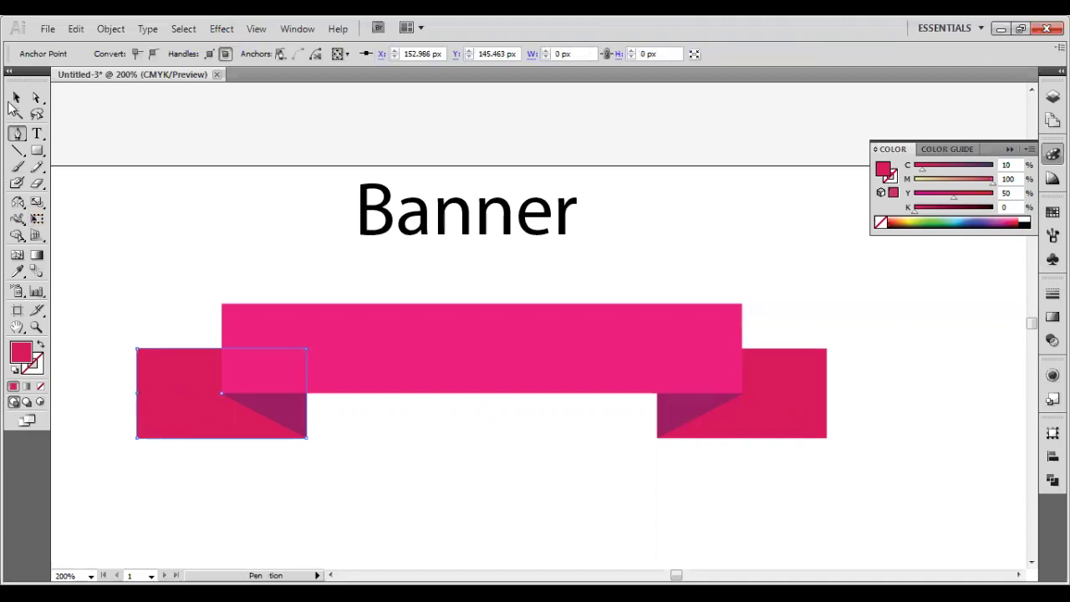
click(36, 98)
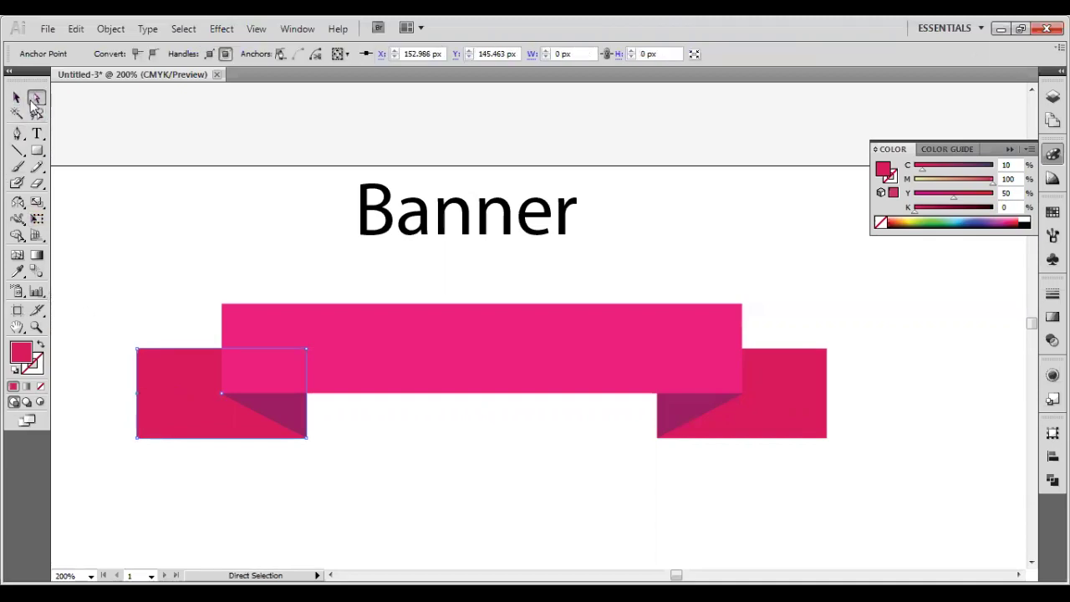
Drag the new left-edge midpoint leftward into an outward arrow tip, undoing an inward notch
click(18, 98)
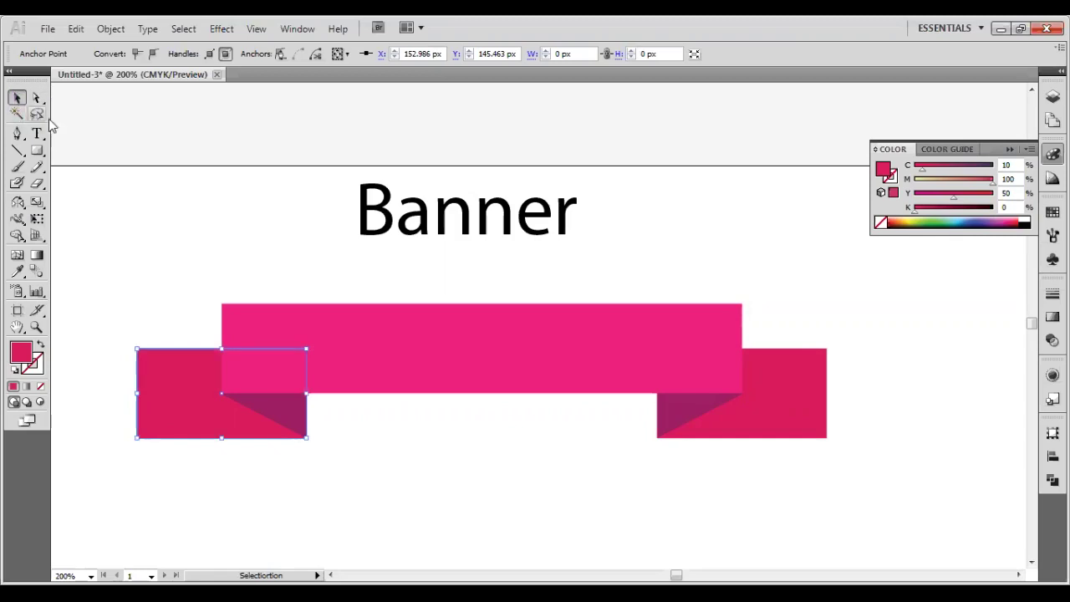
click(37, 99)
click(97, 399)
click(137, 408)
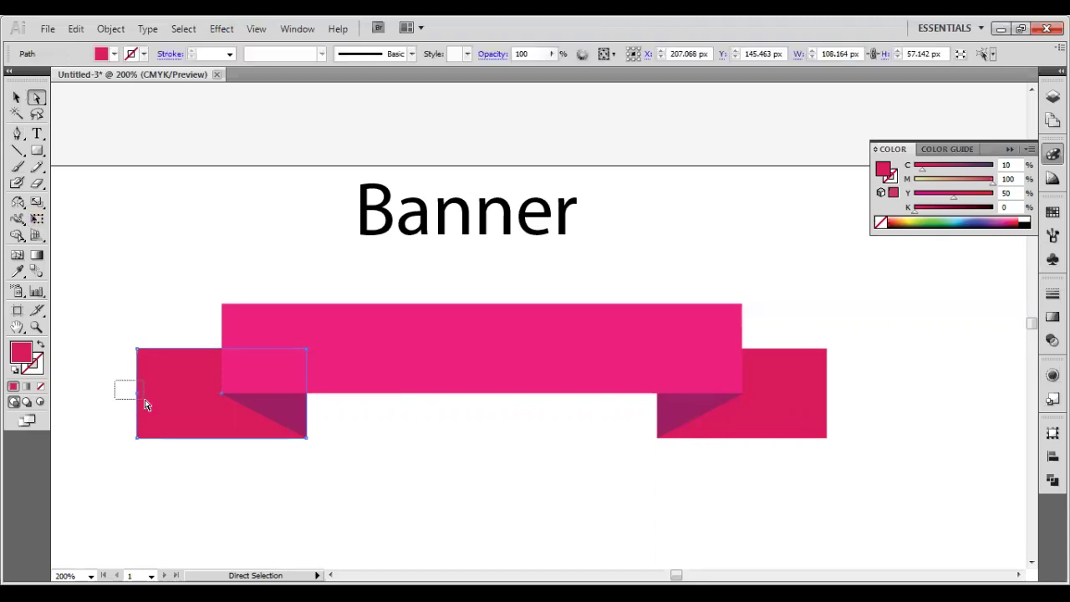
drag(145, 405, 143, 400)
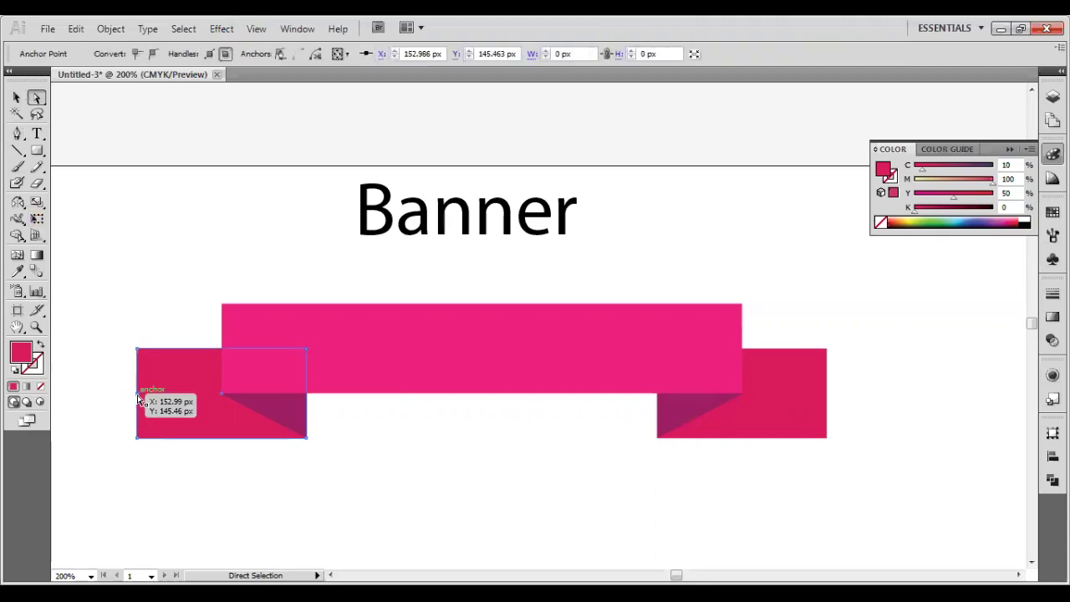
mouse_move(138, 397)
mouse_down()
mouse_move(101, 393)
mouse_move(177, 392)
mouse_up()
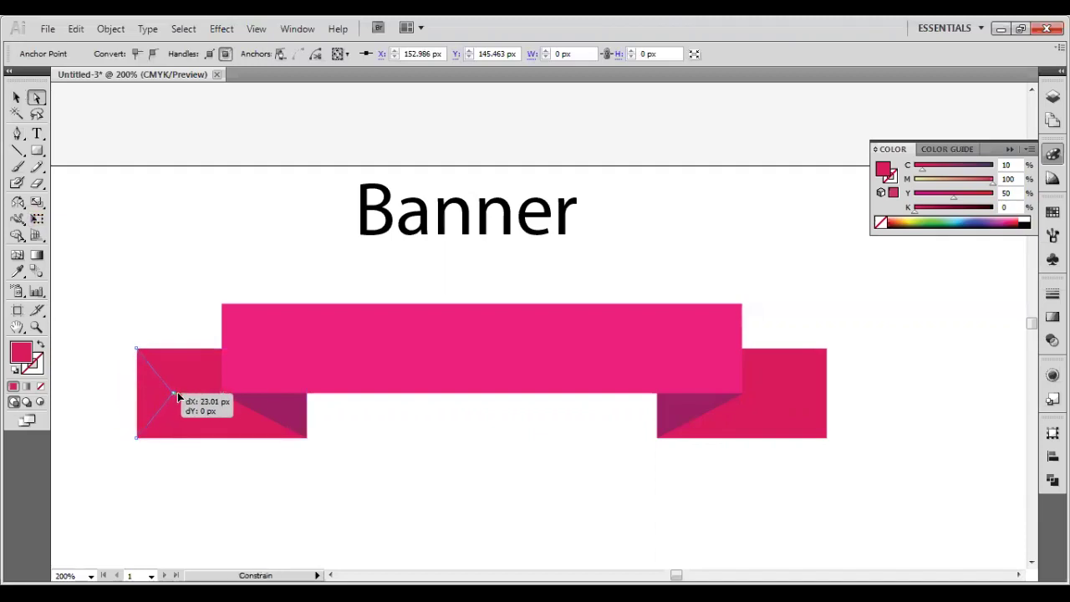
click(222, 393)
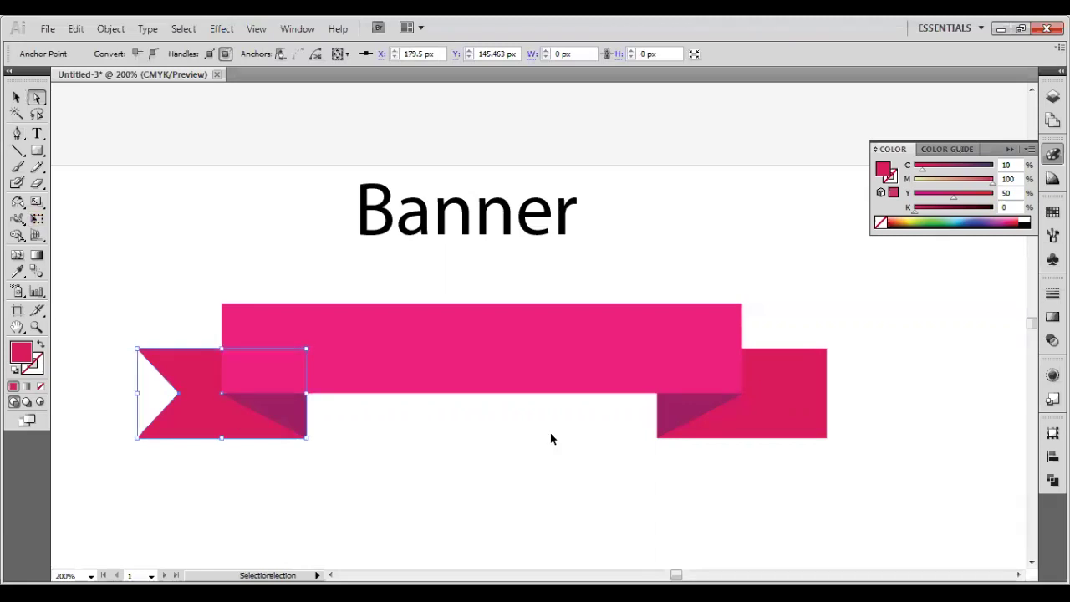
key(ctrl+z)
key(ctrl+z)
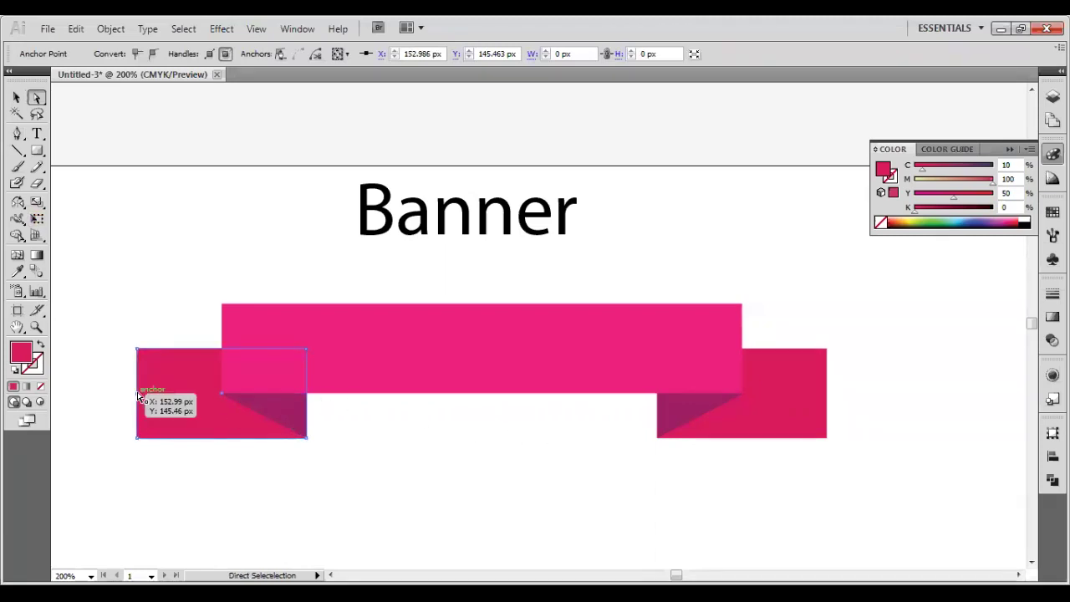
drag(137, 392, 100, 391)
click(828, 399)
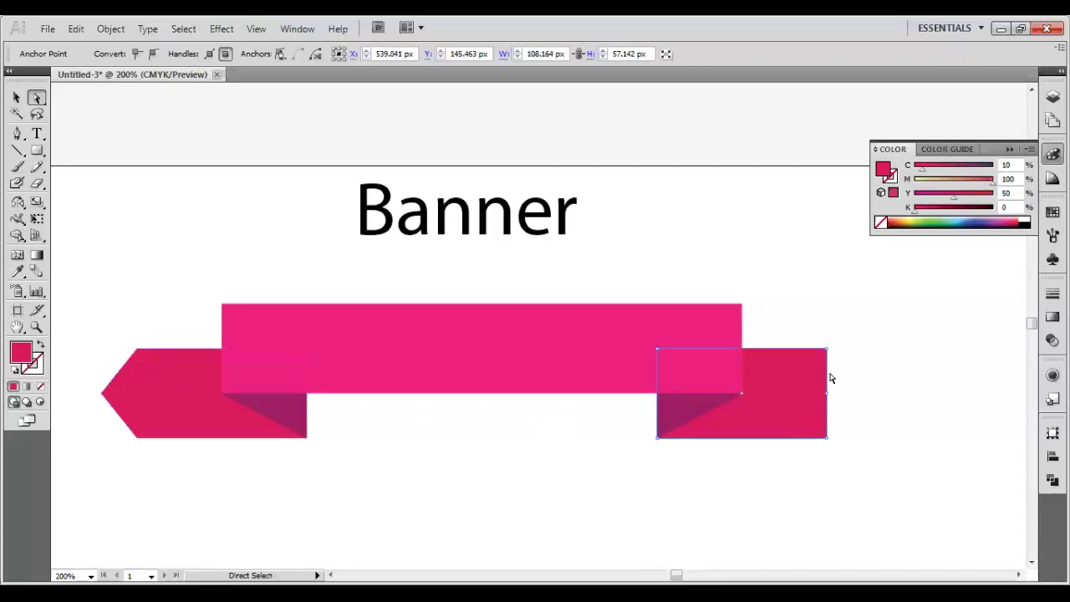
Drag the right edge's midpoint anchor outward to X 621.5 px, forming a matching arrow tip
click(785, 395)
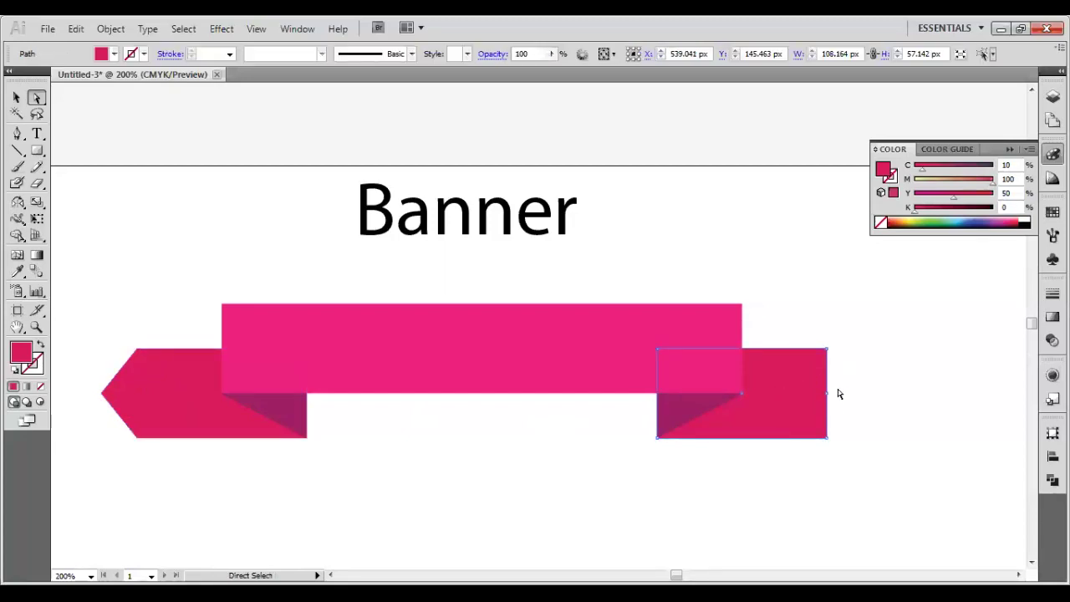
click(37, 99)
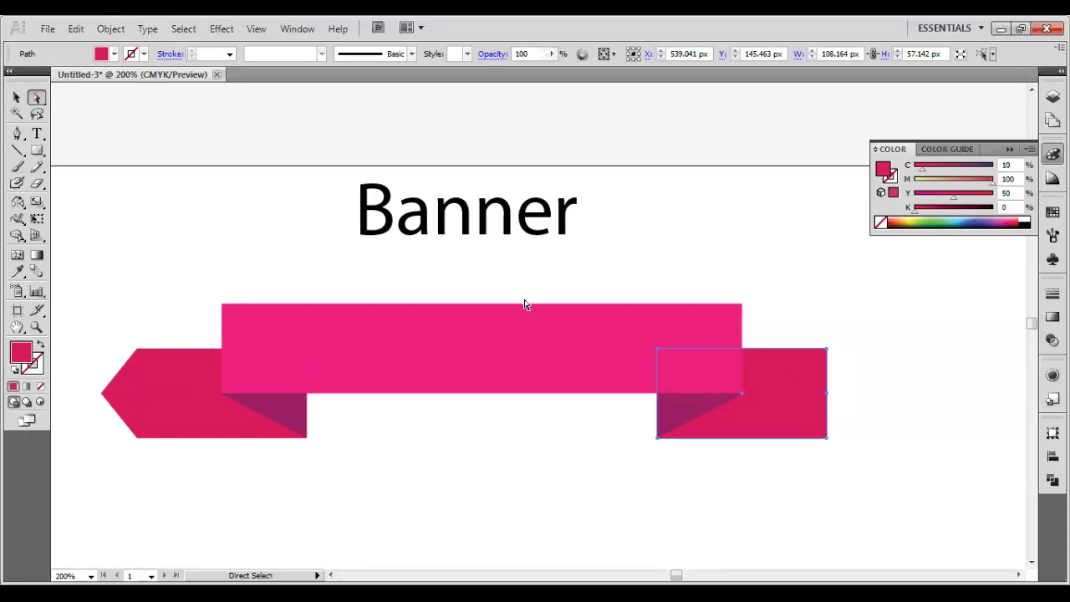
click(828, 393)
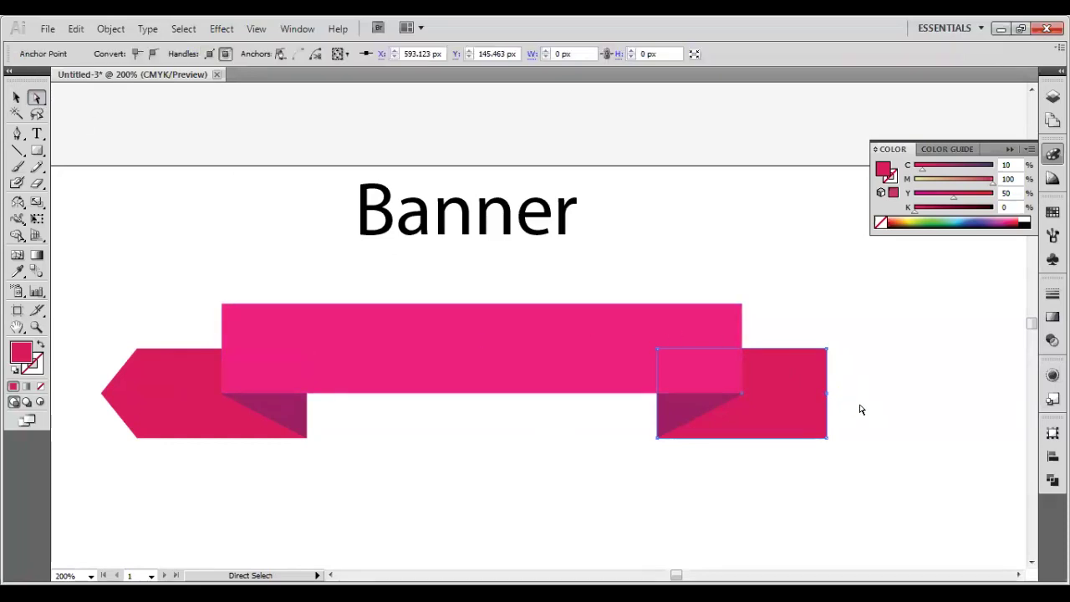
click(830, 399)
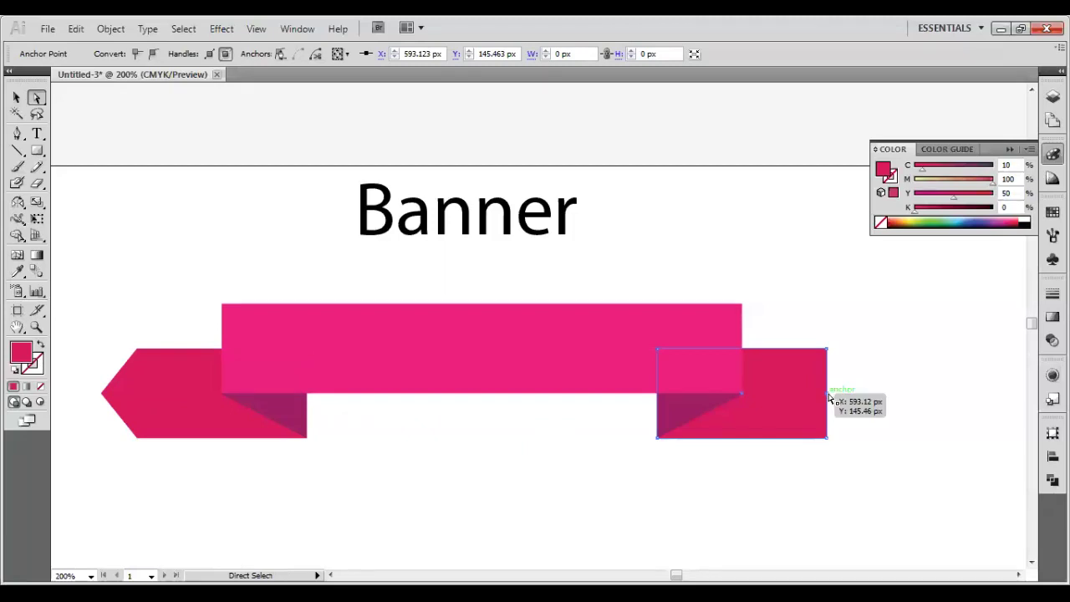
drag(830, 399, 875, 393)
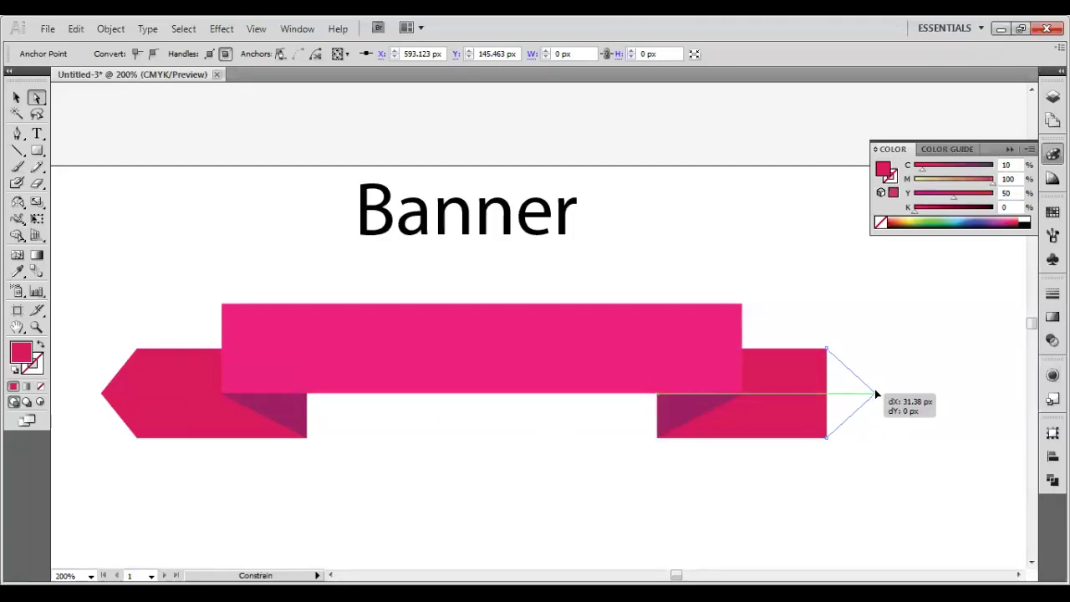
drag(875, 391, 876, 392)
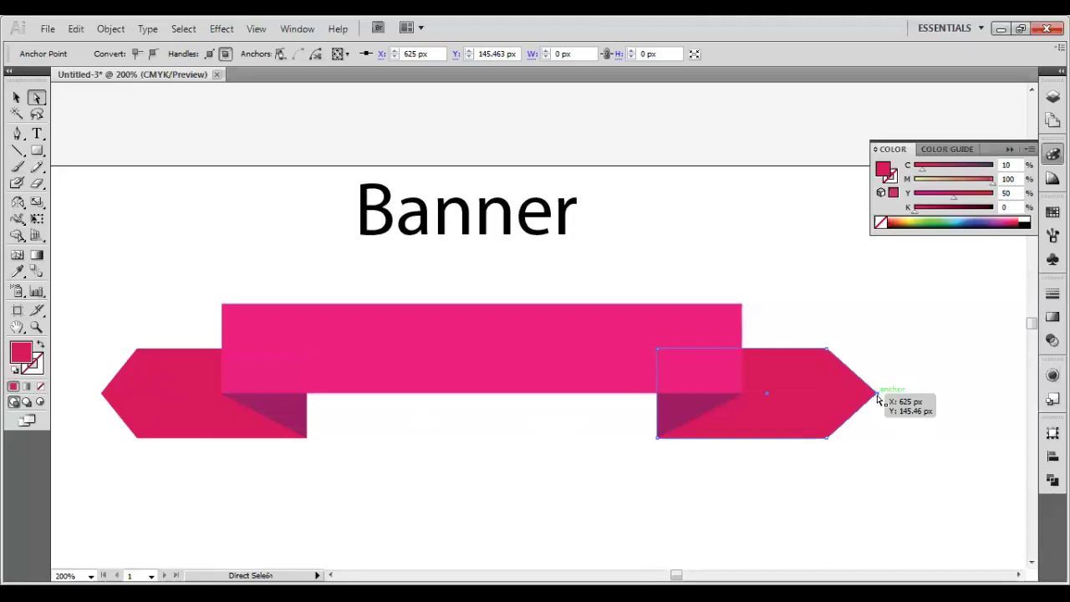
drag(876, 394, 871, 393)
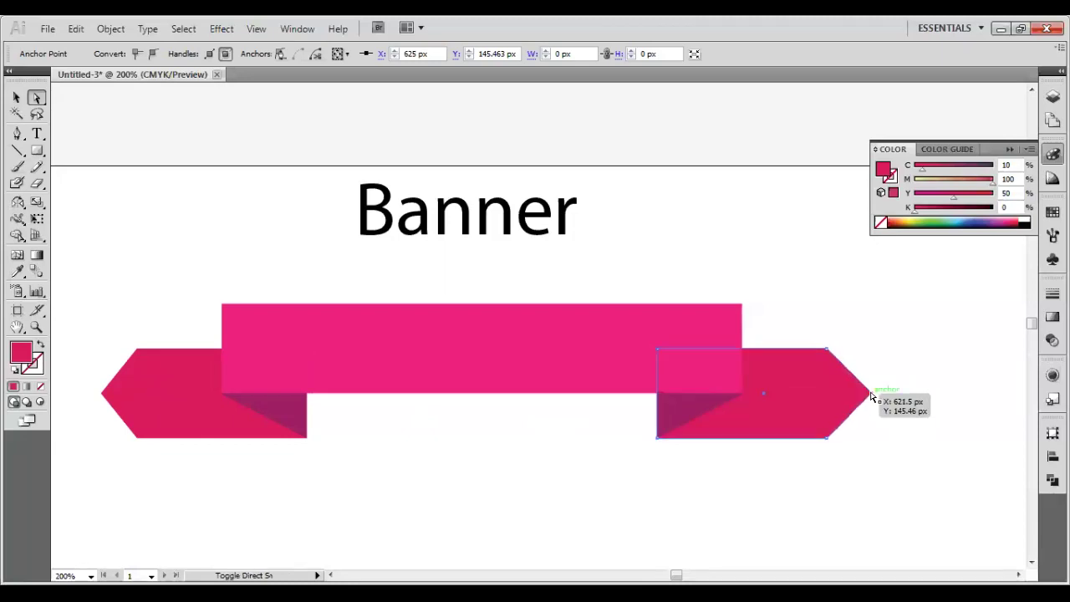
click(17, 97)
click(900, 326)
drag(895, 284, 79, 498)
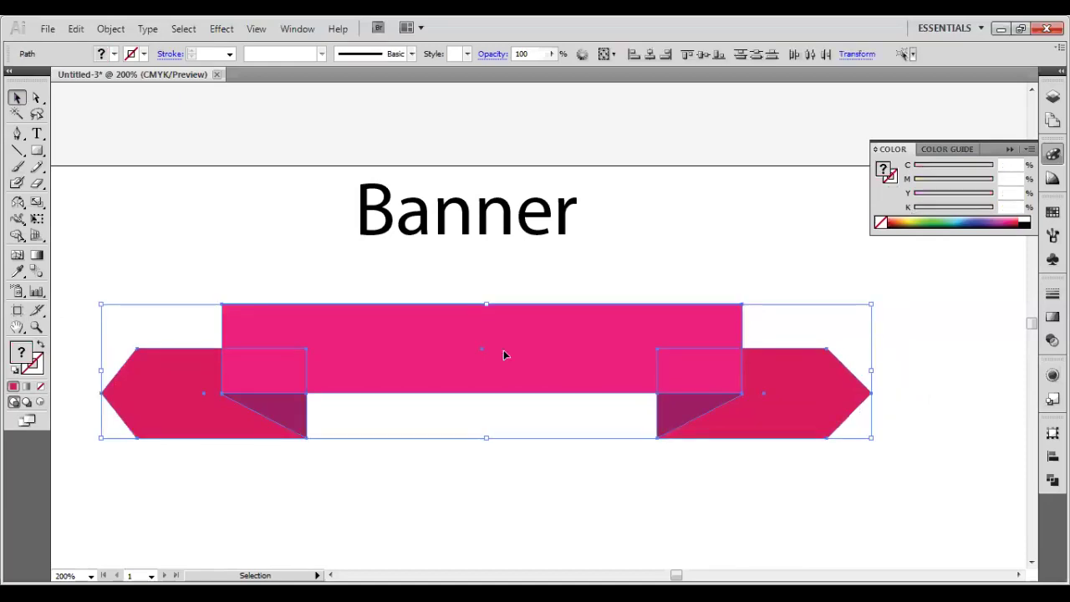
Group the selected ribbon pieces into one 491.5 × 85.714 px banner, then zoom out to 100%
right_click(476, 332)
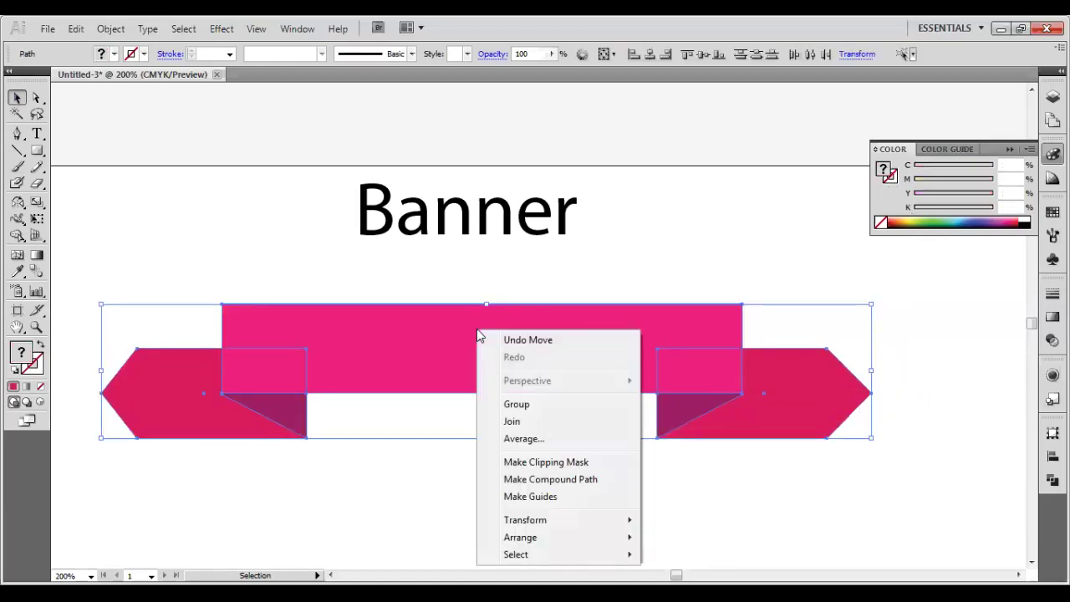
click(535, 406)
click(582, 468)
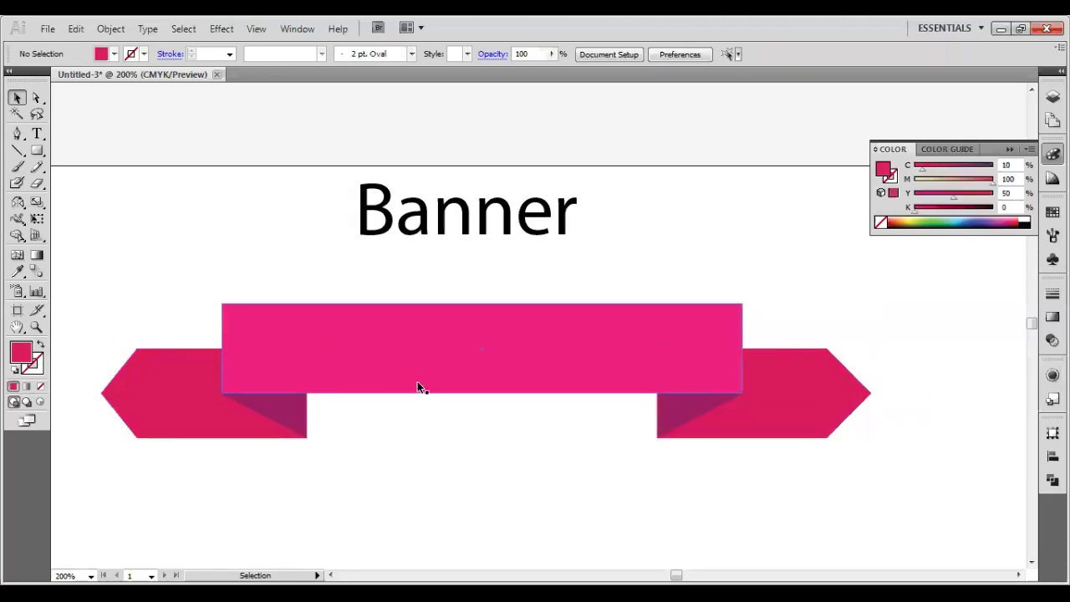
scroll(416, 381, down, 1)
scroll(420, 388, down, 1)
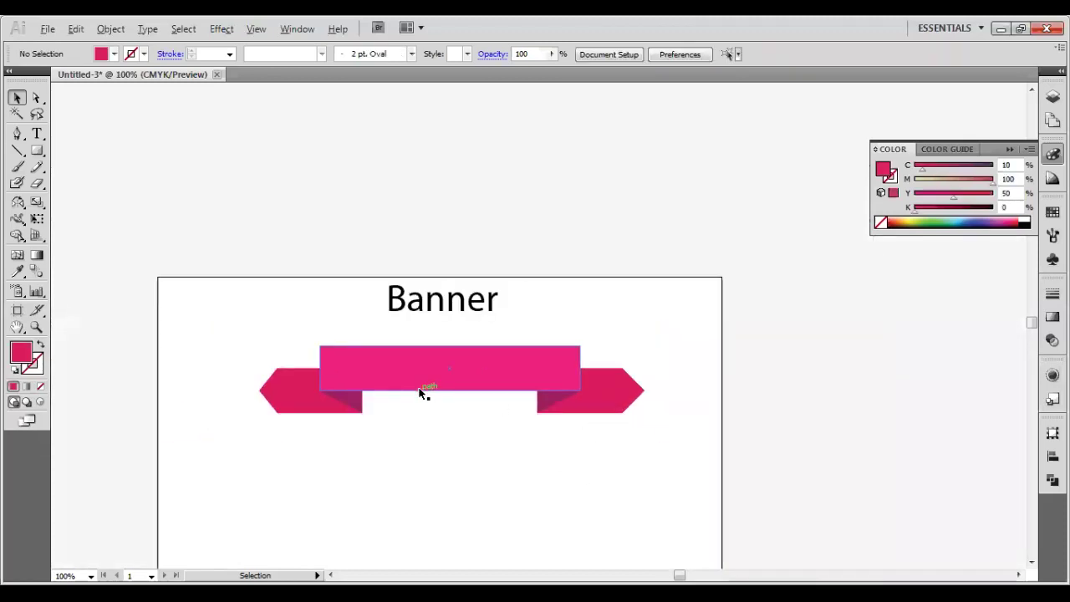
key(alt)
Alt-drag a copy of the banner group below, then repeat with Ctrl+D for a third
click(439, 371)
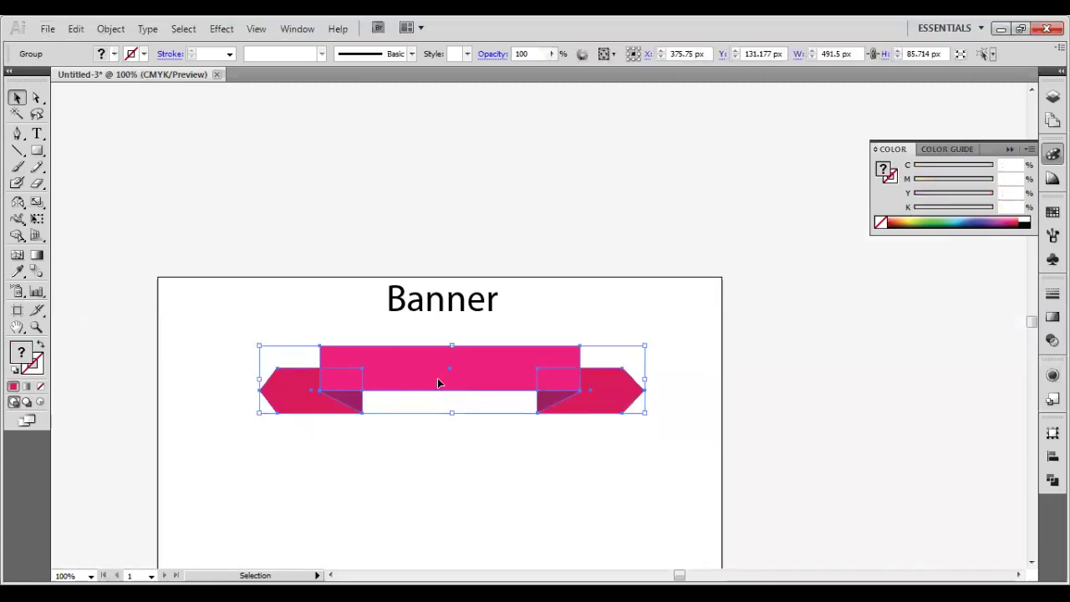
drag(437, 383, 439, 452)
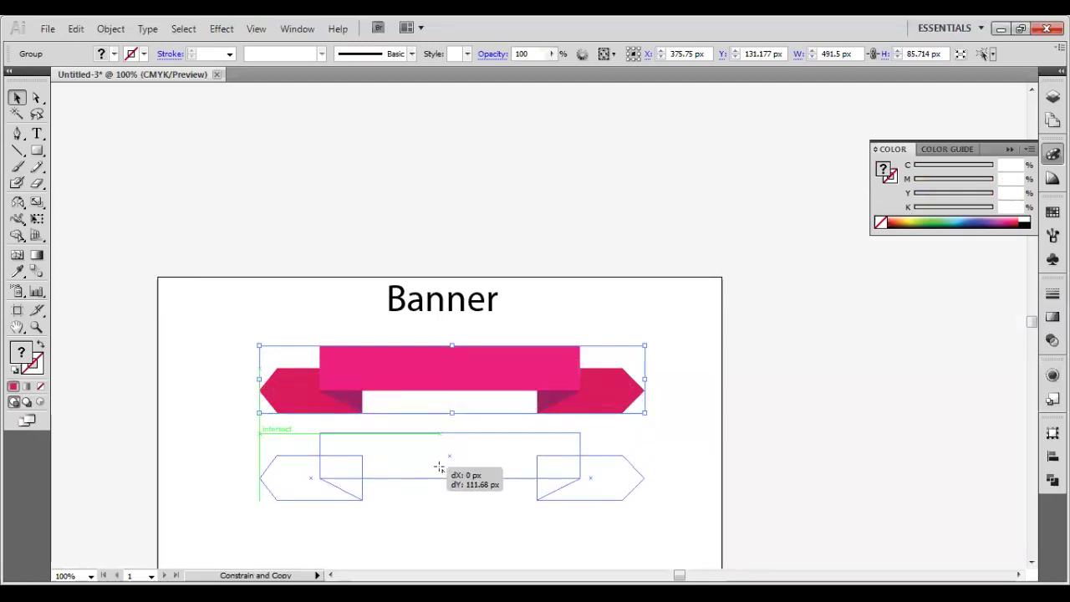
drag(439, 467, 437, 466)
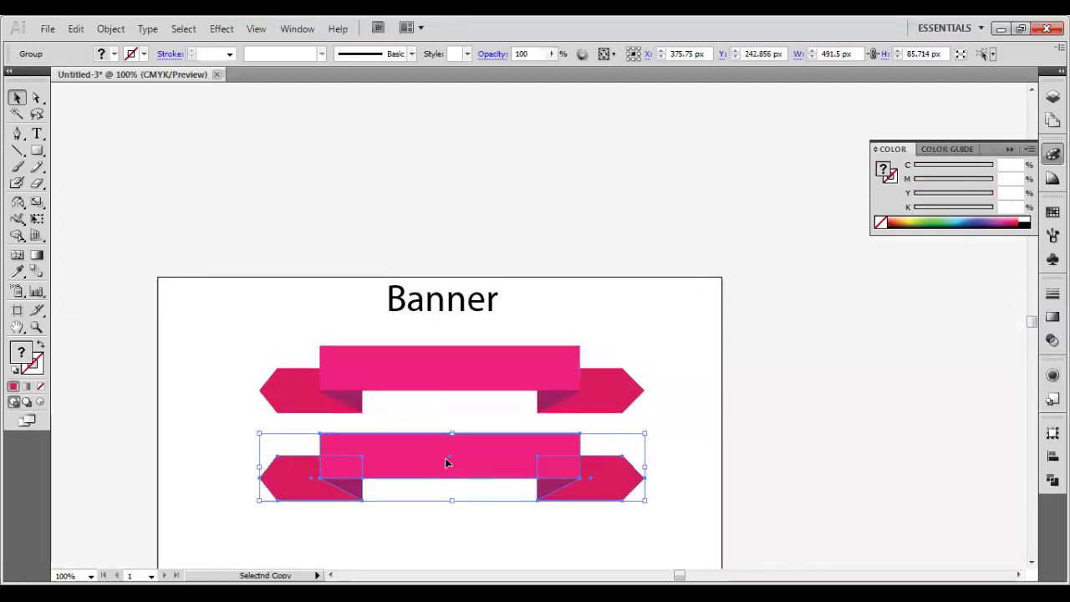
scroll(445, 464, down, 3)
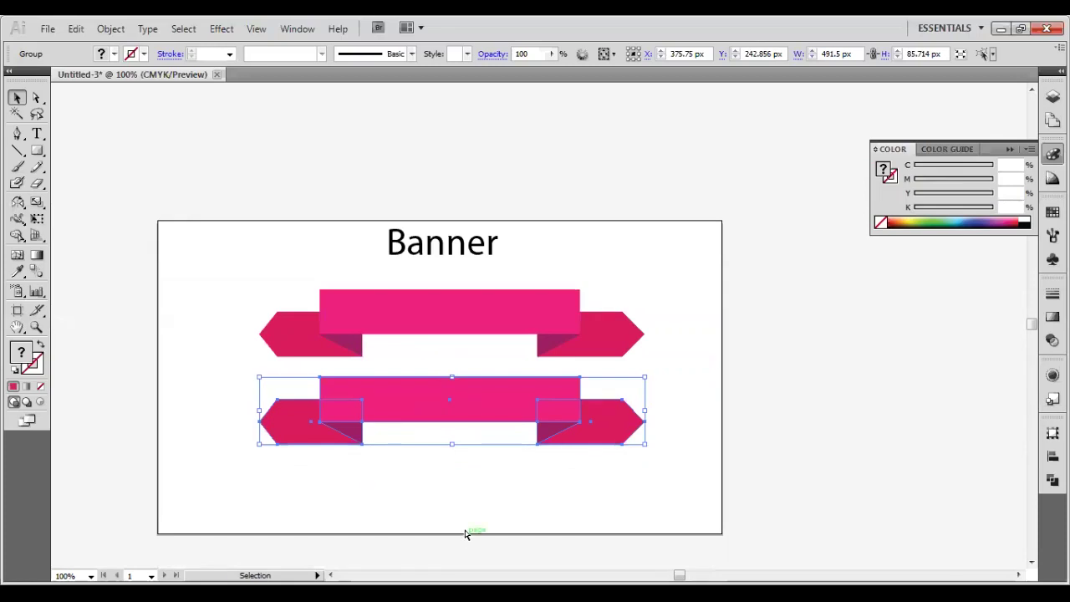
key(ctrl+d)
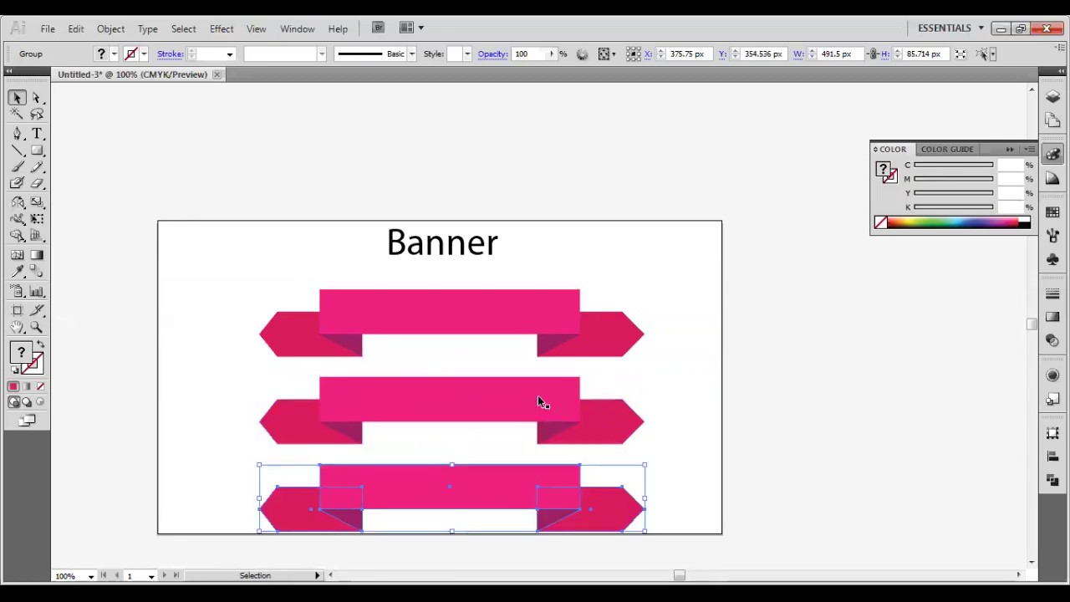
click(808, 390)
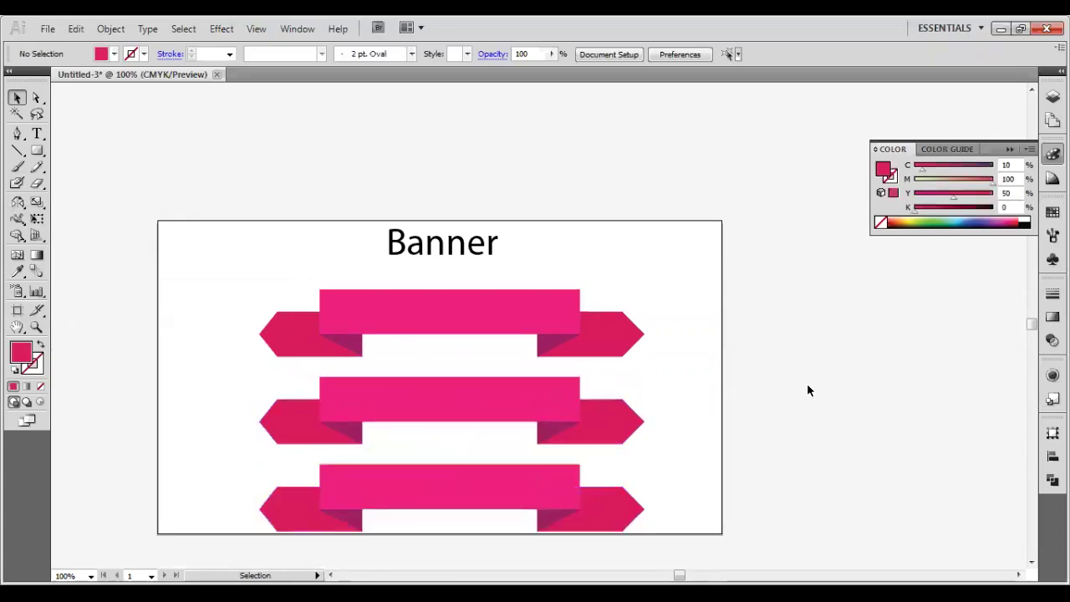
click(450, 326)
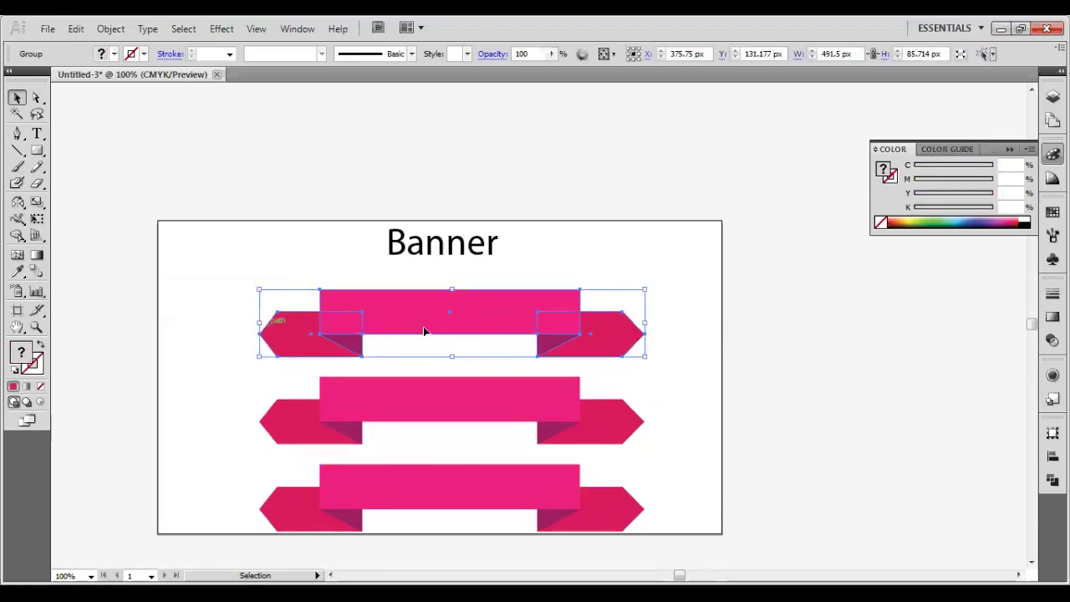
Apply an Effect > Warp > Arc to the top banner with a 20% bend
click(222, 29)
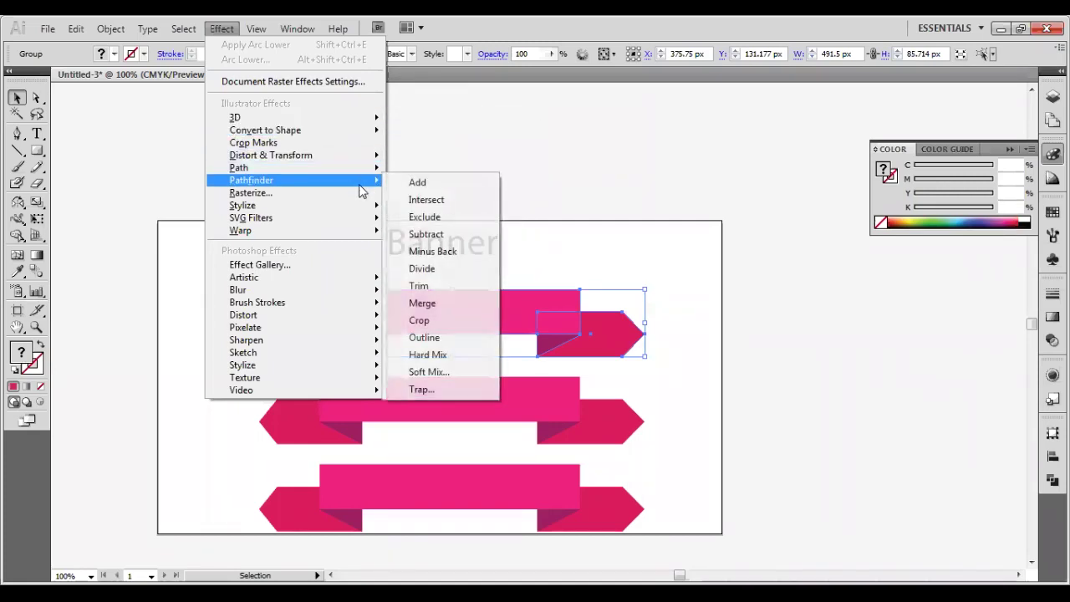
mouse_move(293, 230)
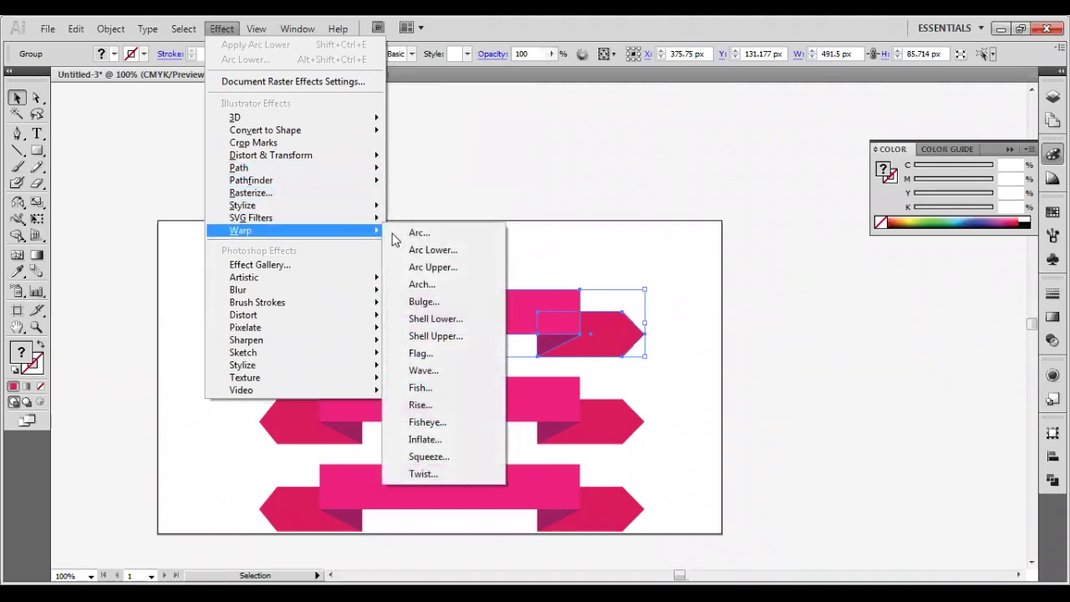
click(412, 234)
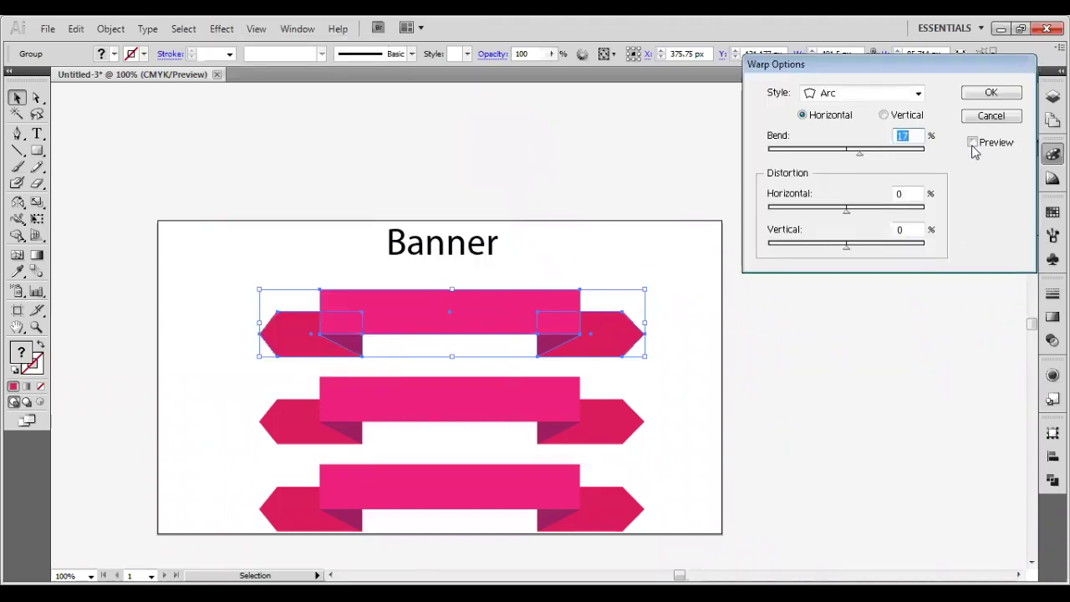
click(971, 143)
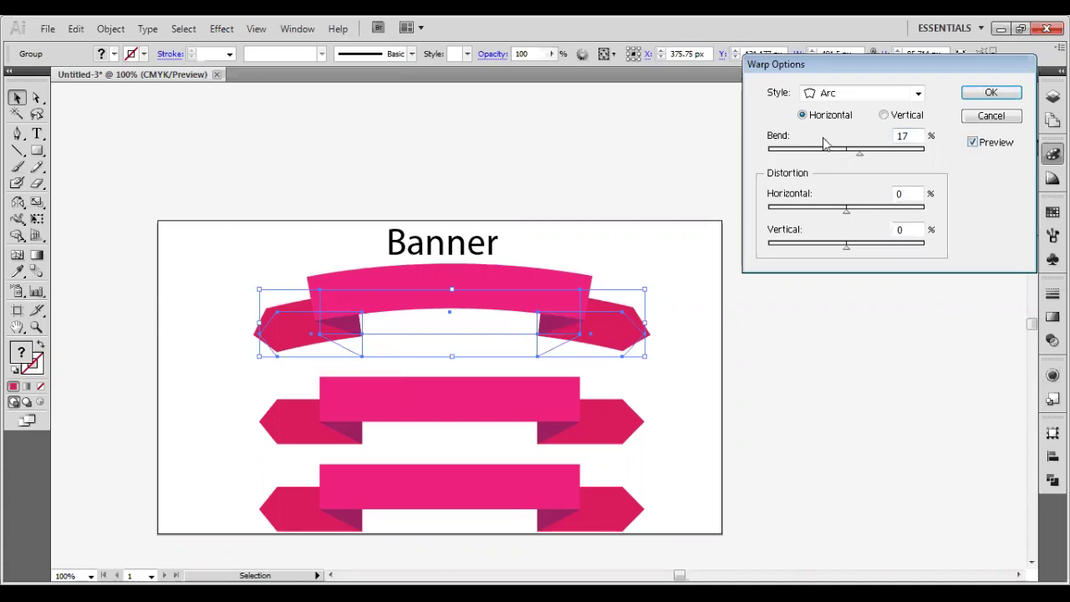
drag(859, 155, 895, 159)
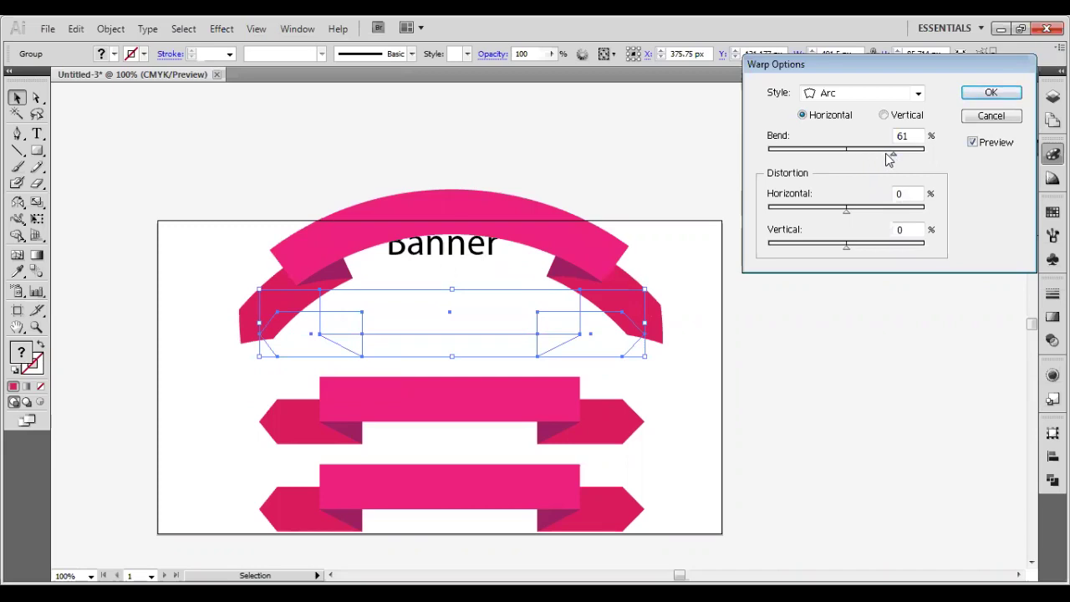
drag(891, 156, 861, 156)
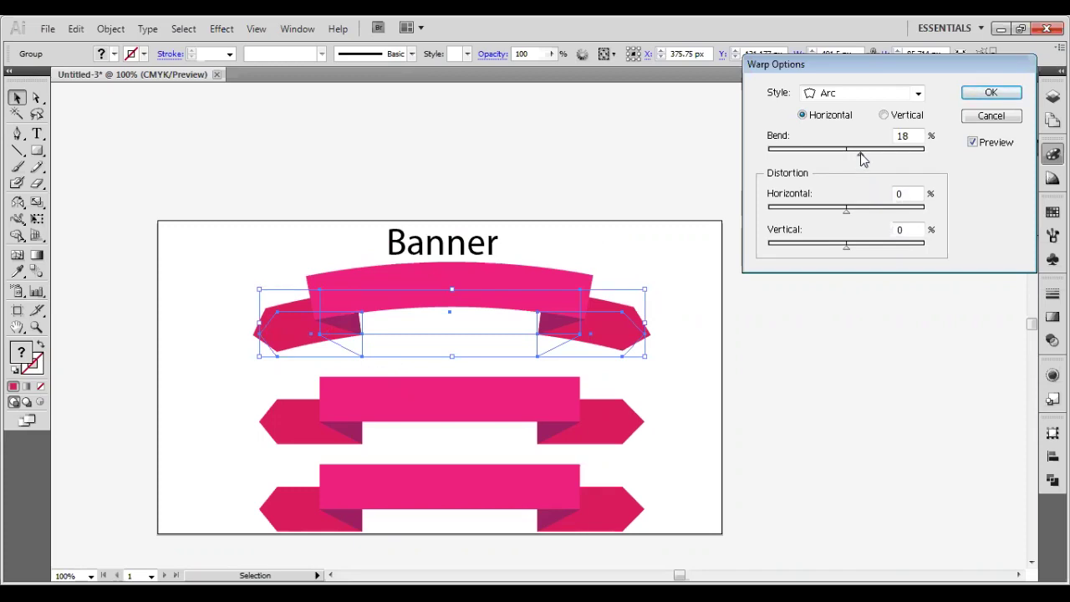
drag(861, 155, 864, 155)
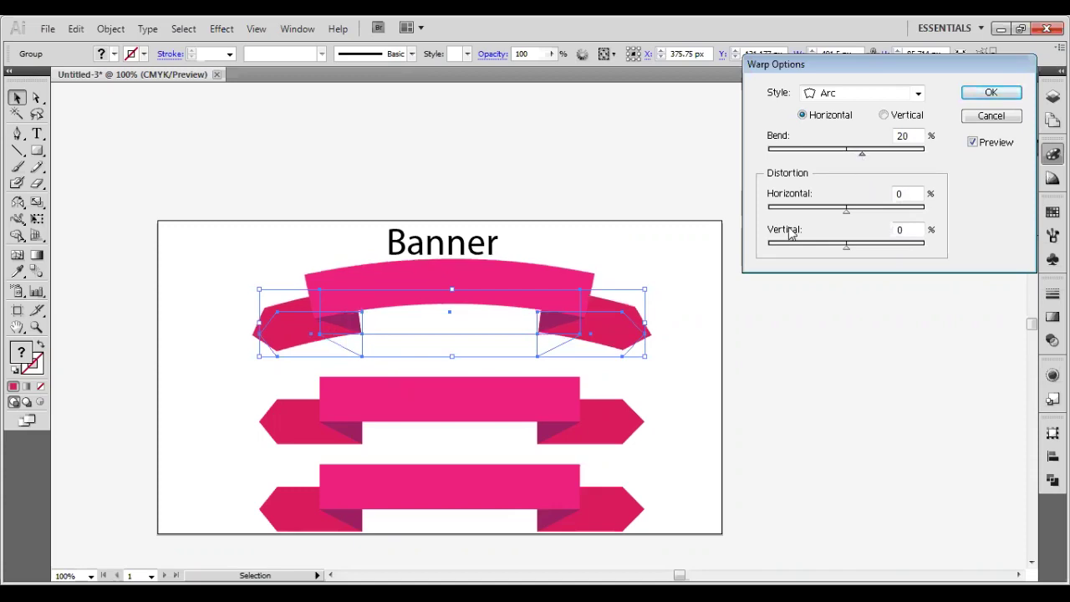
click(976, 96)
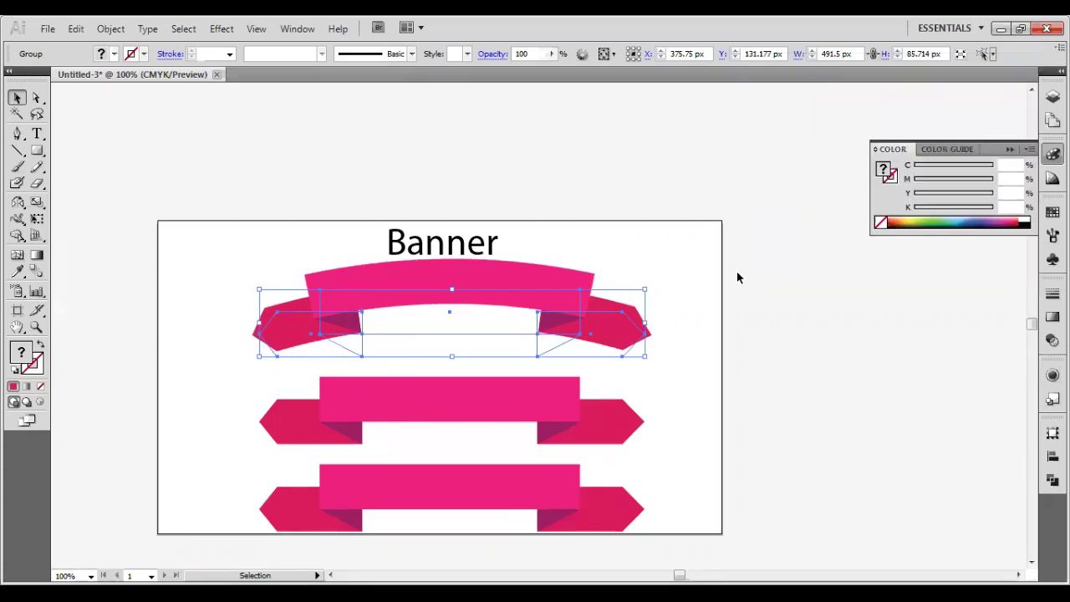
click(736, 271)
click(629, 423)
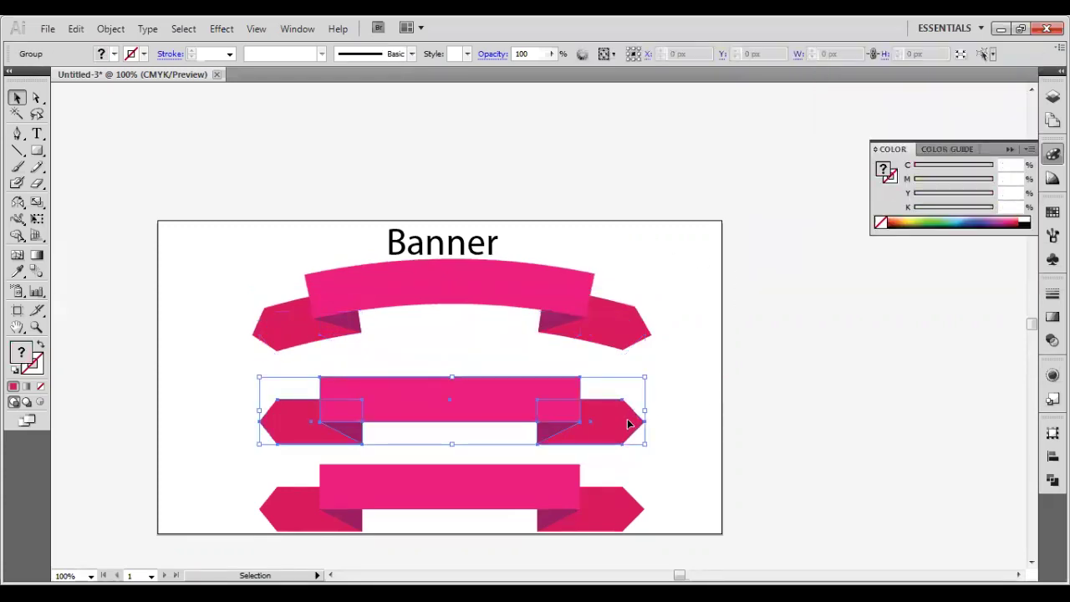
Ungroup the middle banner and push its right tip anchor inward into a V-notch
right_click(501, 411)
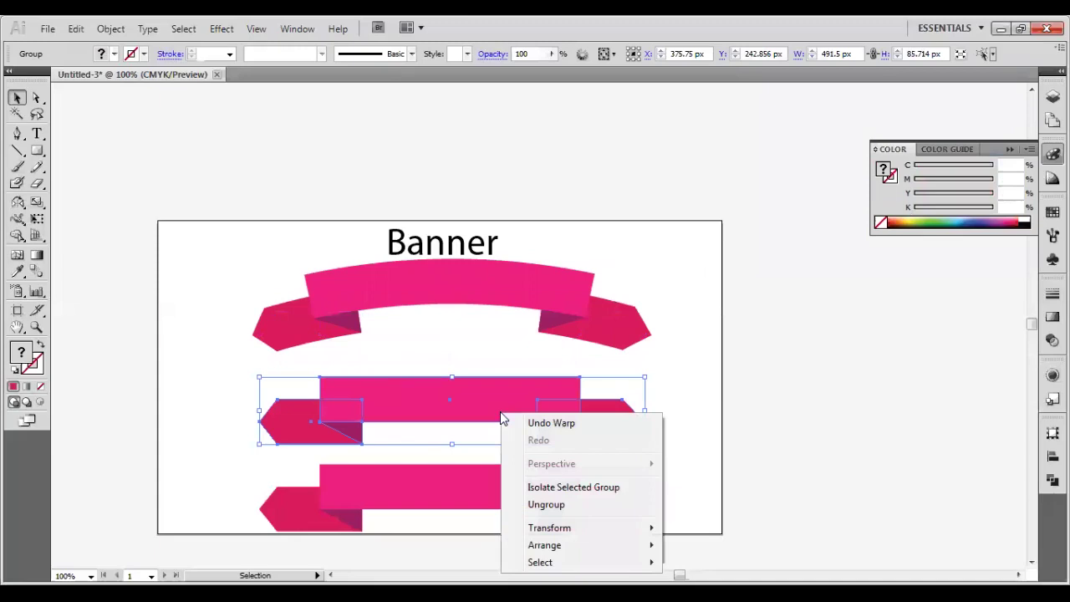
click(545, 505)
drag(258, 425, 259, 426)
click(37, 98)
click(660, 404)
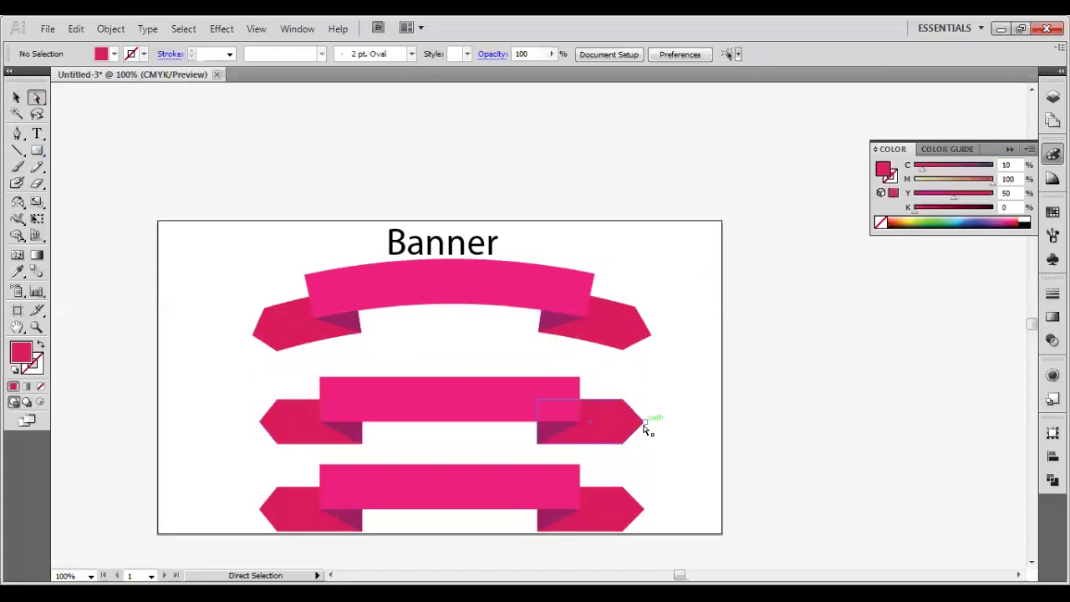
click(618, 423)
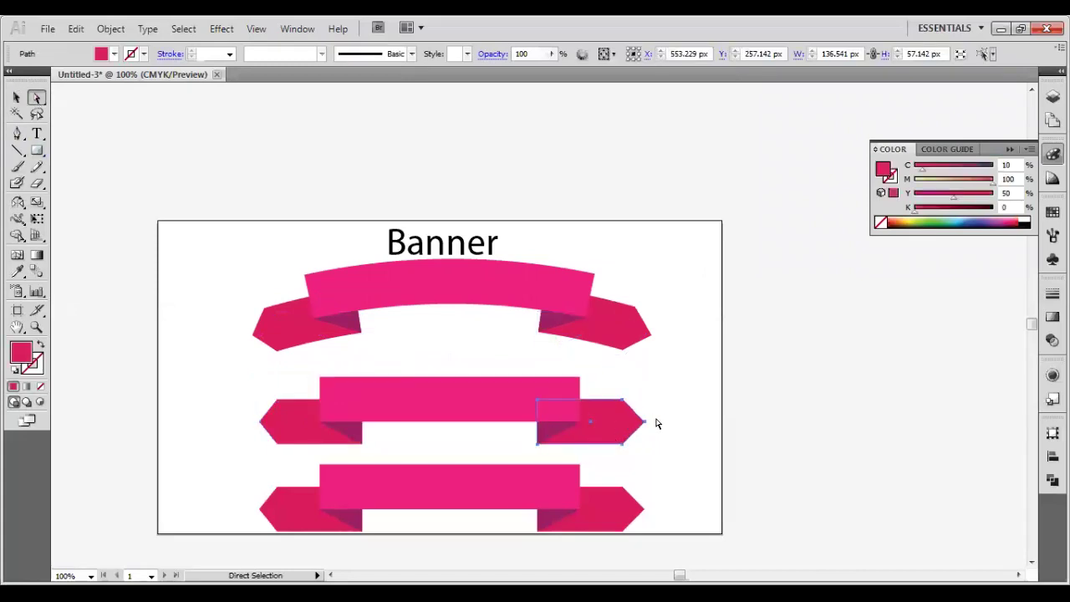
click(645, 426)
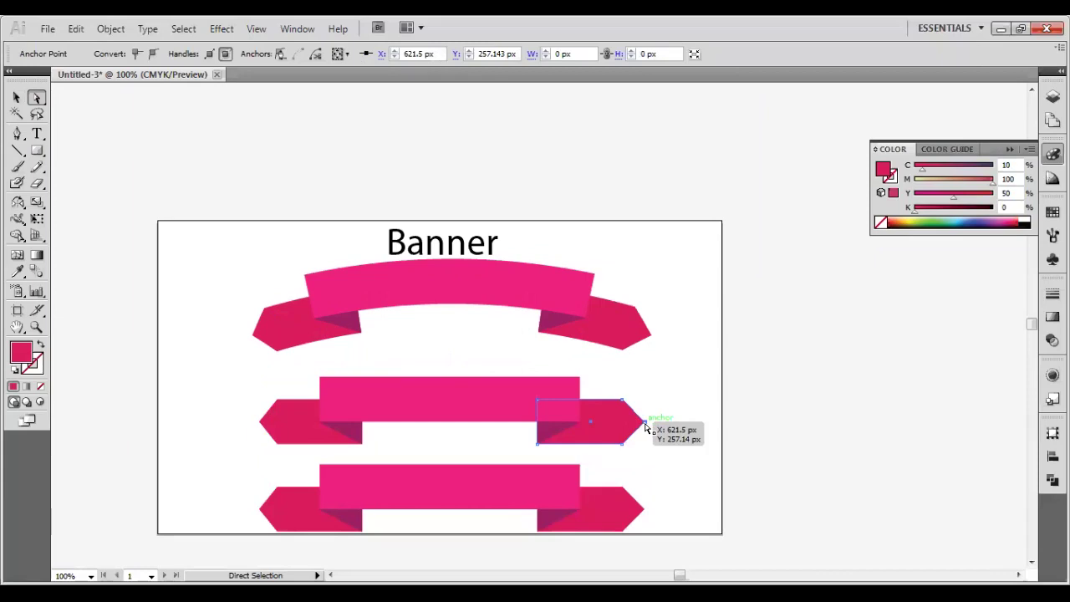
drag(645, 426, 603, 423)
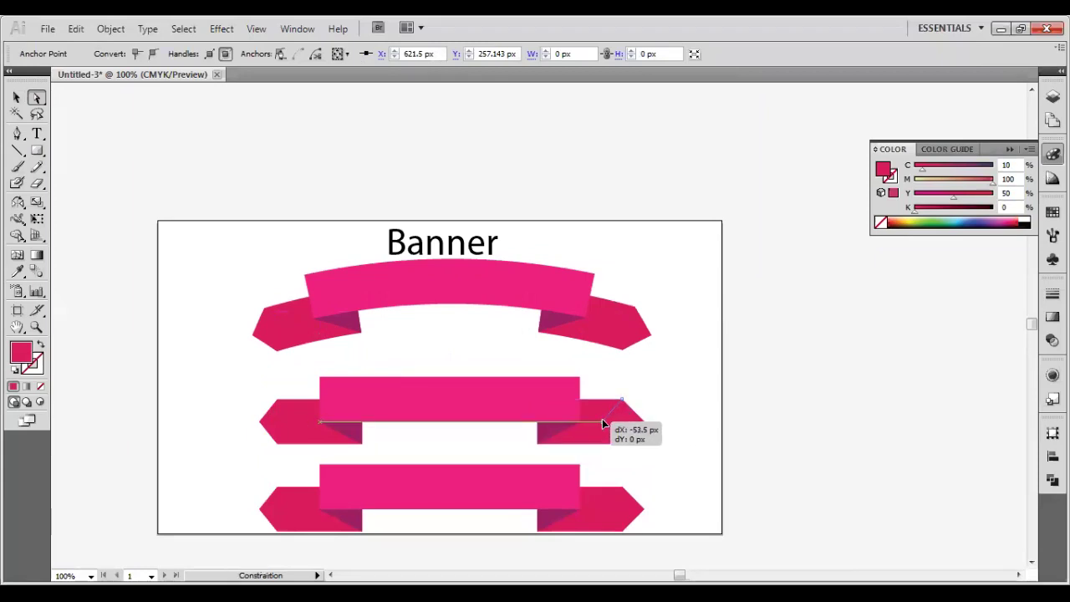
drag(603, 424, 600, 419)
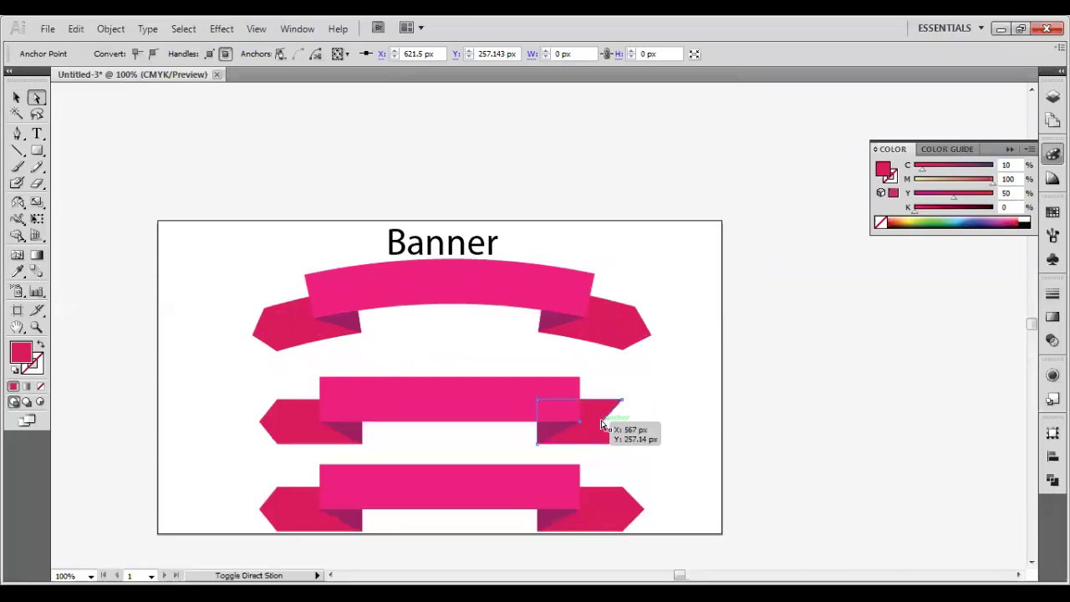
Push the middle ribbon's left tip anchor inward into a matching V-notch
click(278, 422)
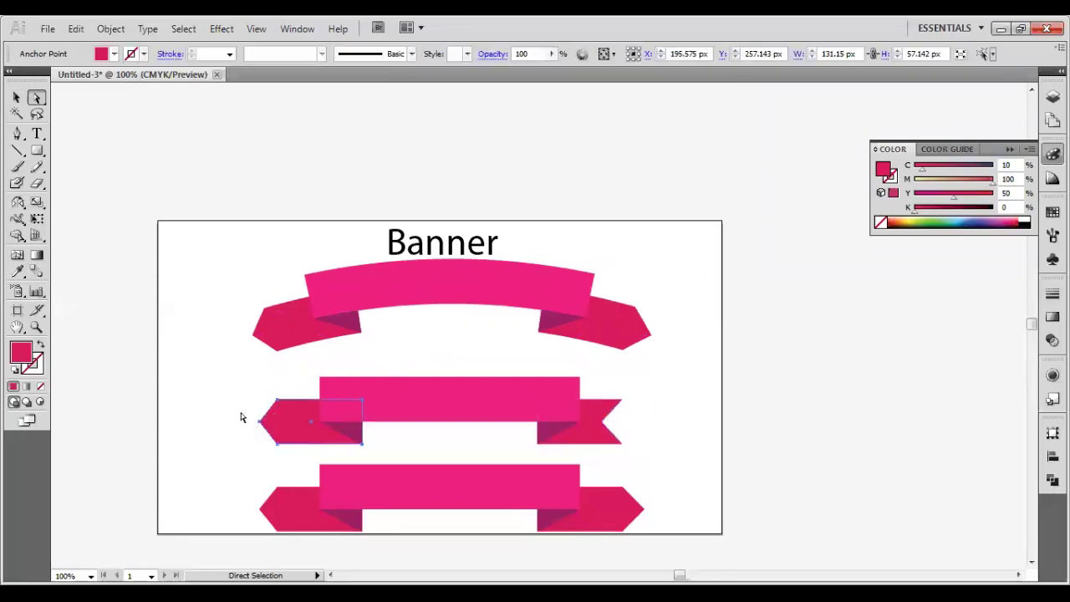
click(260, 424)
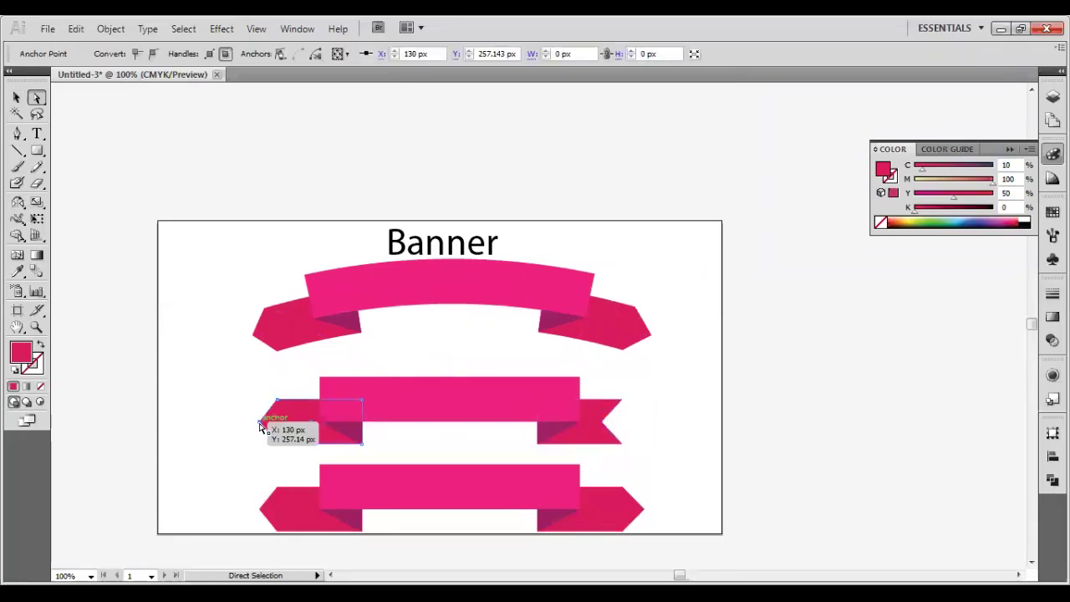
drag(260, 424, 302, 425)
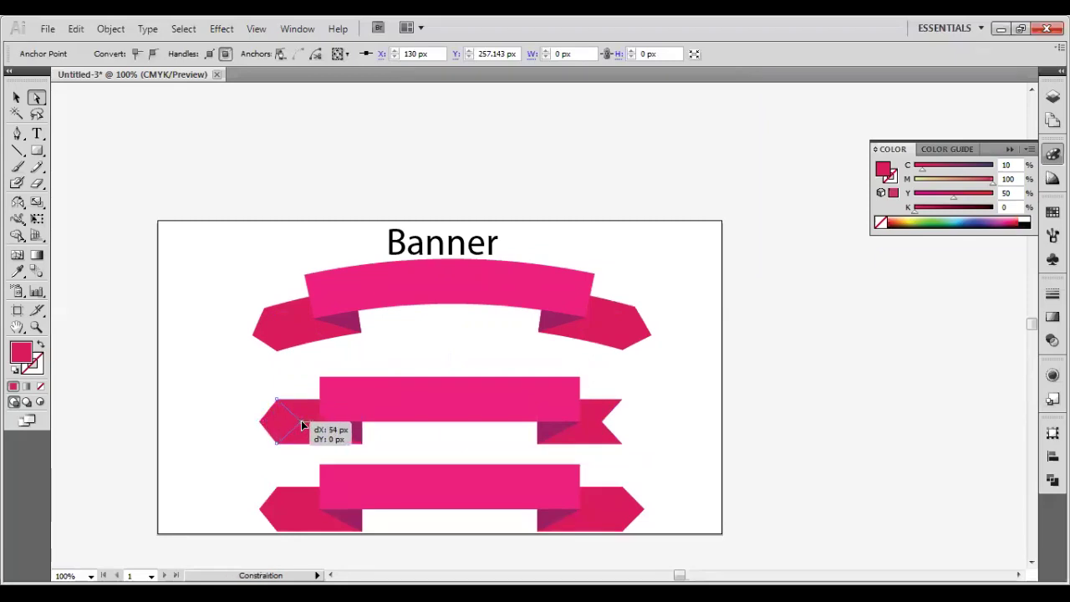
click(637, 427)
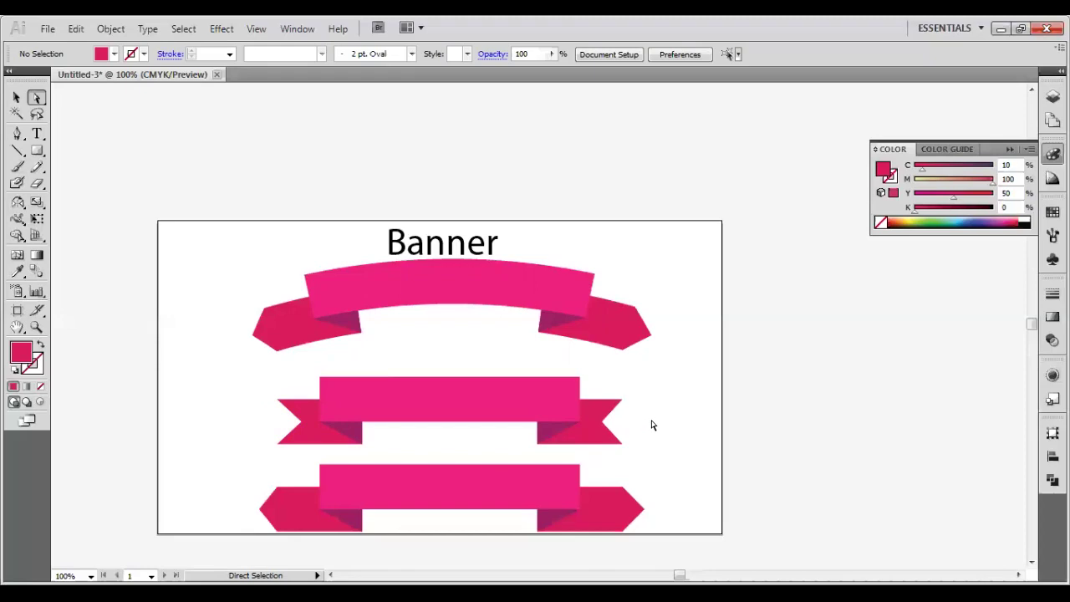
click(17, 97)
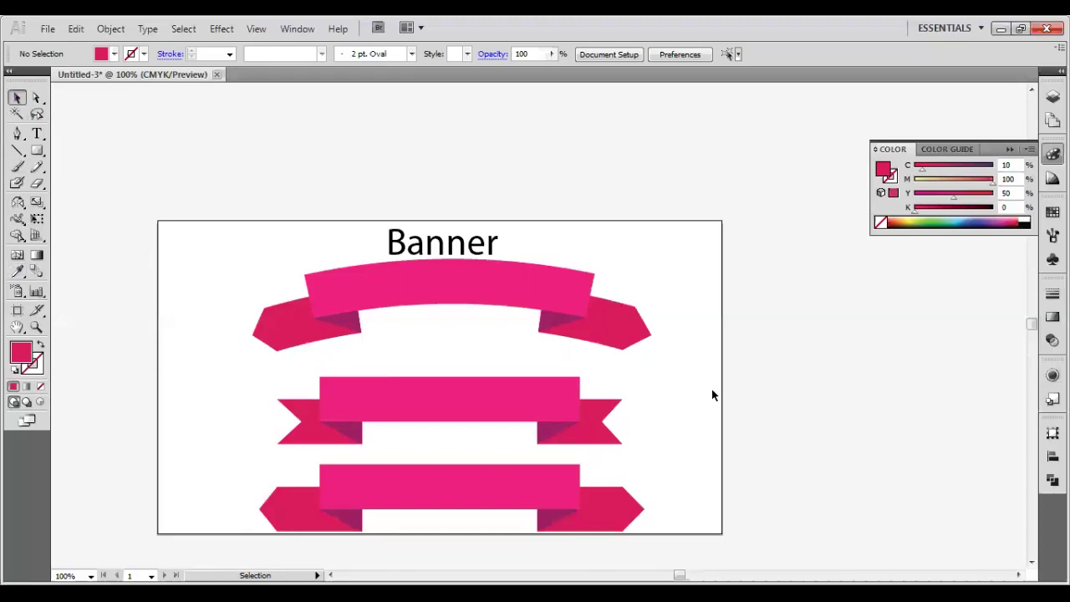
drag(661, 371, 243, 461)
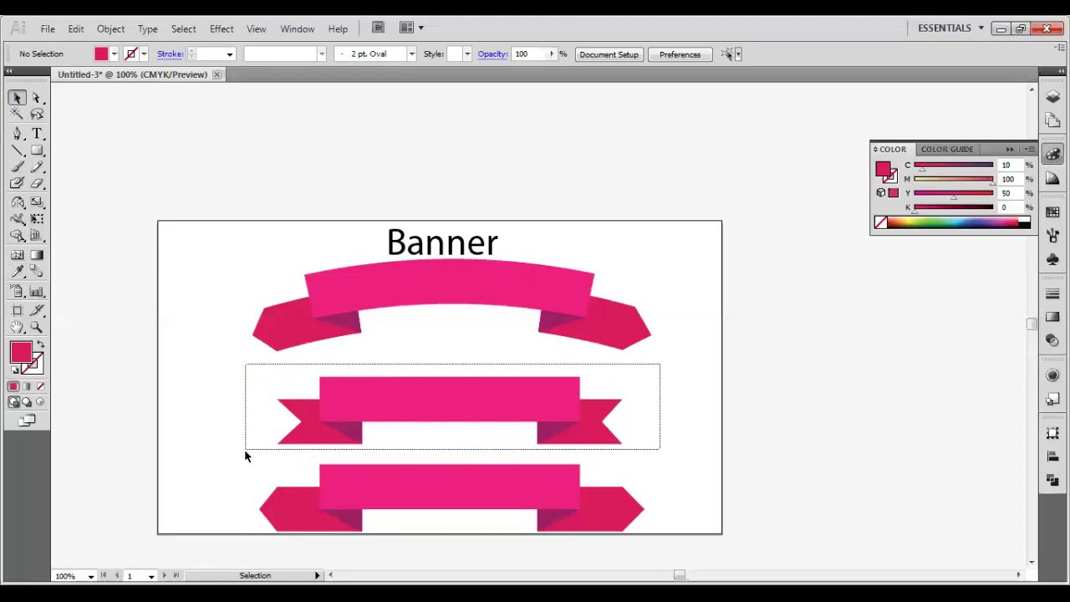
Group the middle ribbon's parts into a single object
right_click(426, 409)
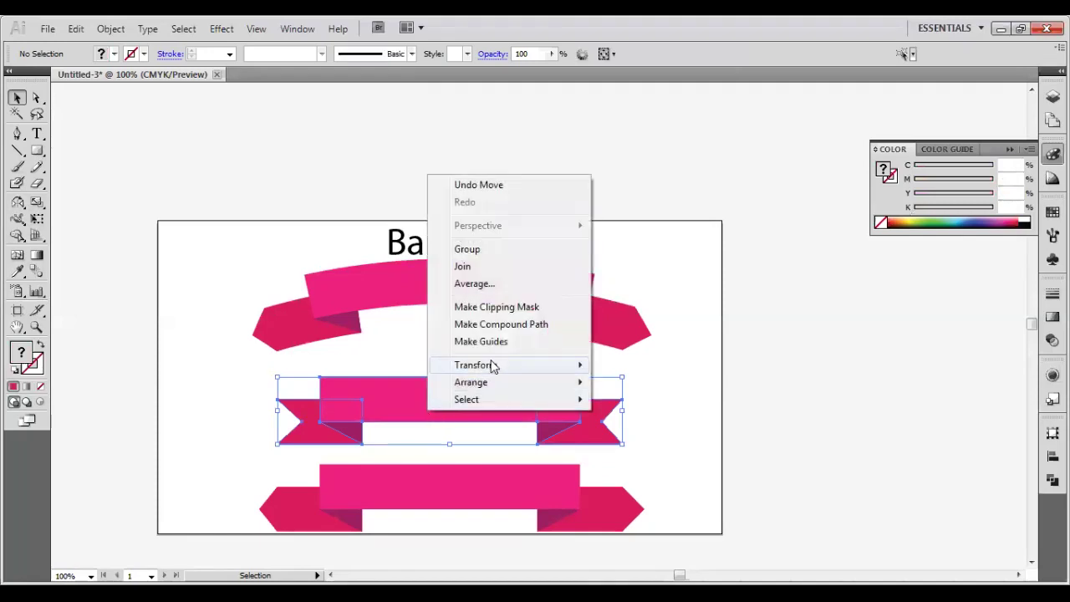
click(485, 250)
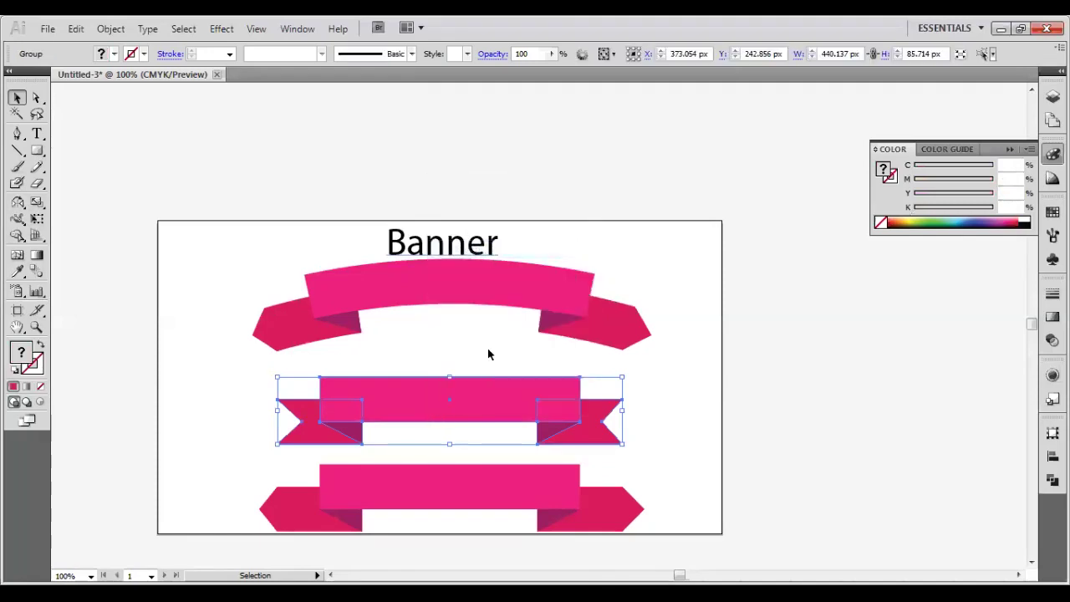
click(418, 342)
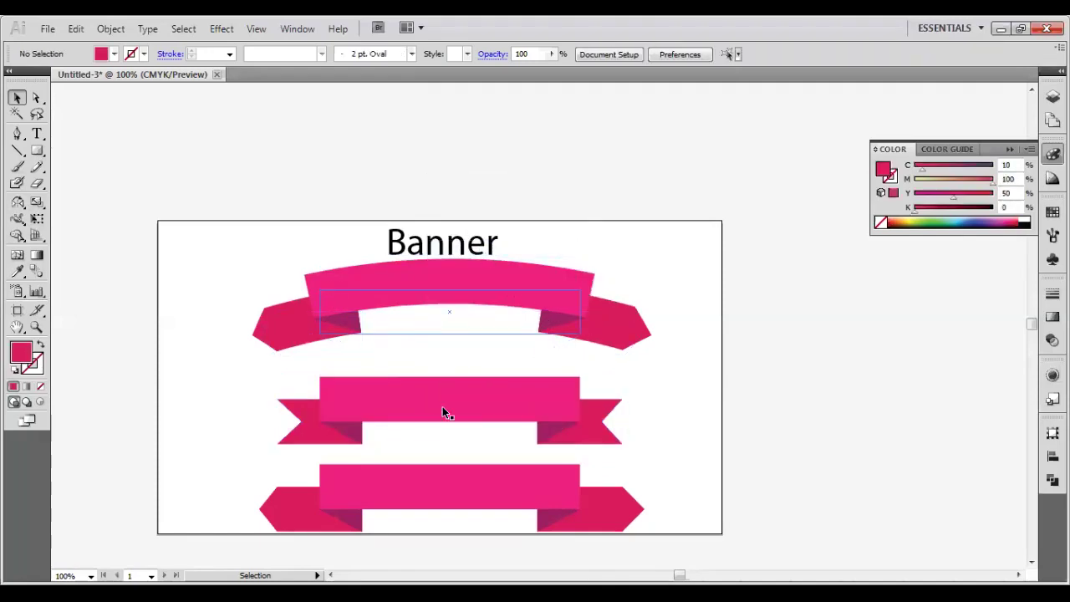
click(410, 407)
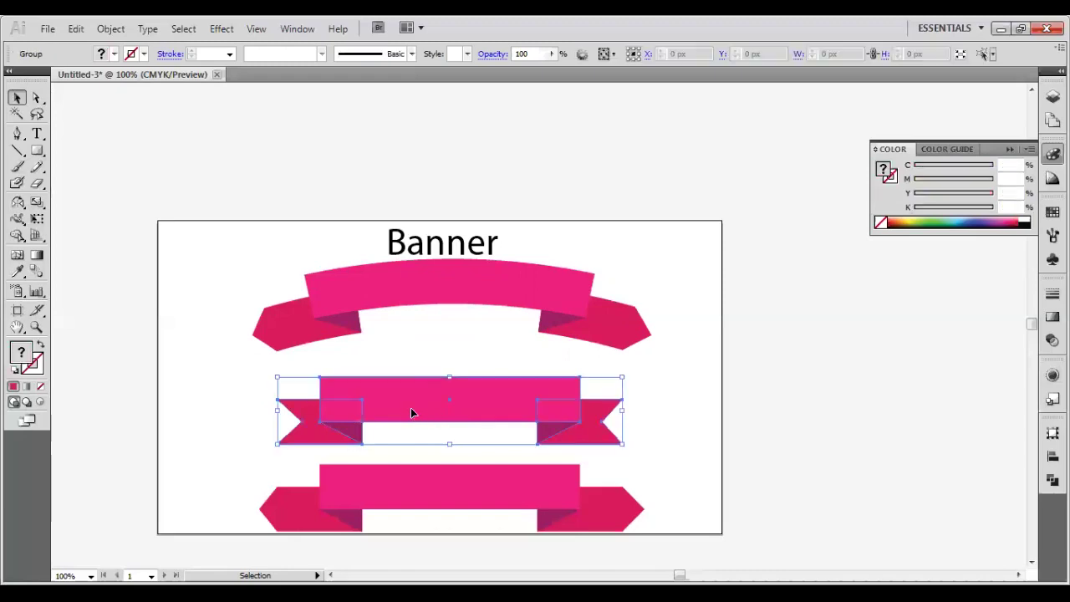
Warp the middle ribbon with Arc Lower at 20% bend
click(221, 28)
mouse_move(250, 230)
click(431, 253)
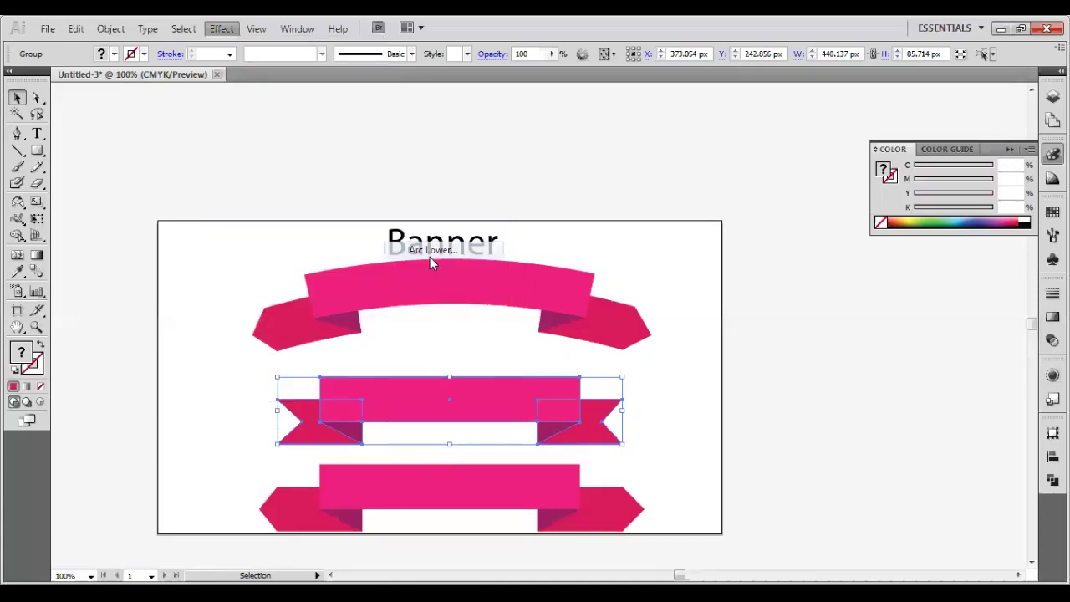
click(981, 148)
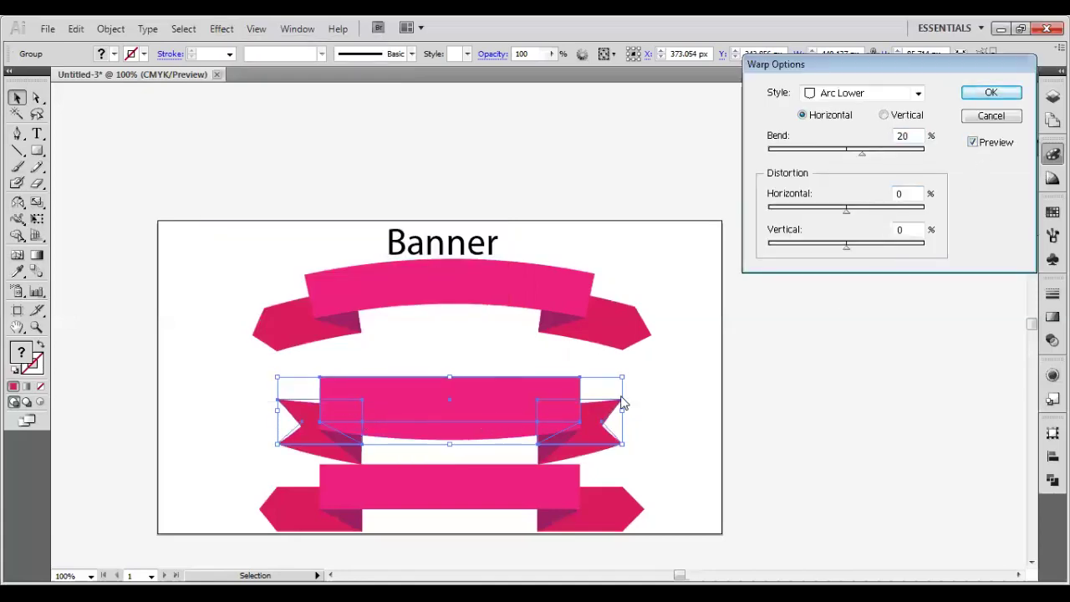
click(983, 96)
Shift the warped middle ribbon and the bottom ribbon upward
drag(470, 415, 471, 386)
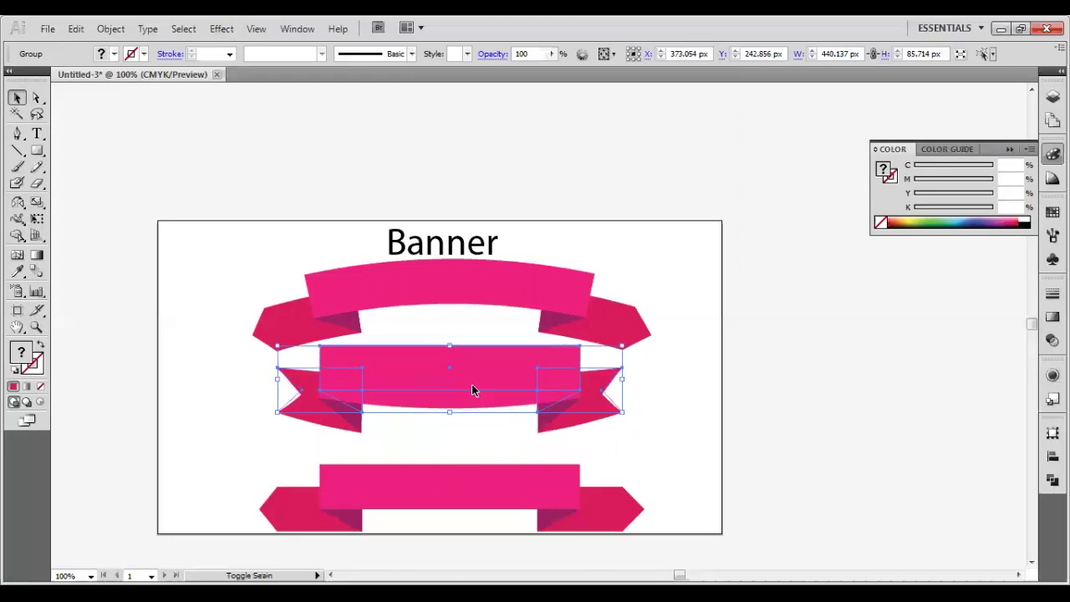
click(728, 346)
mouse_move(440, 483)
mouse_down()
mouse_move(481, 485)
mouse_move(480, 469)
mouse_up()
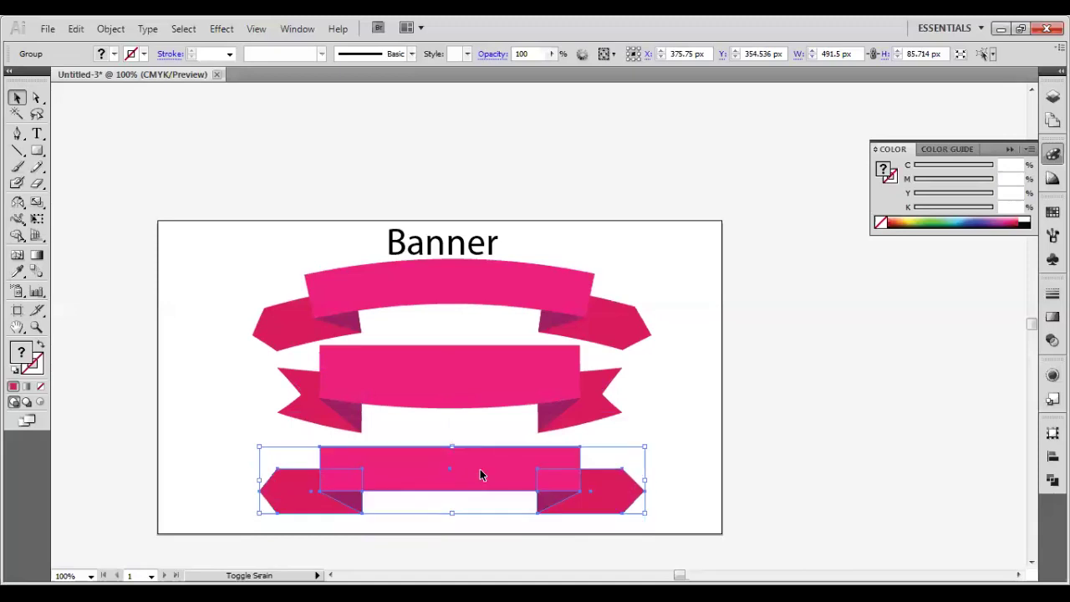
click(658, 500)
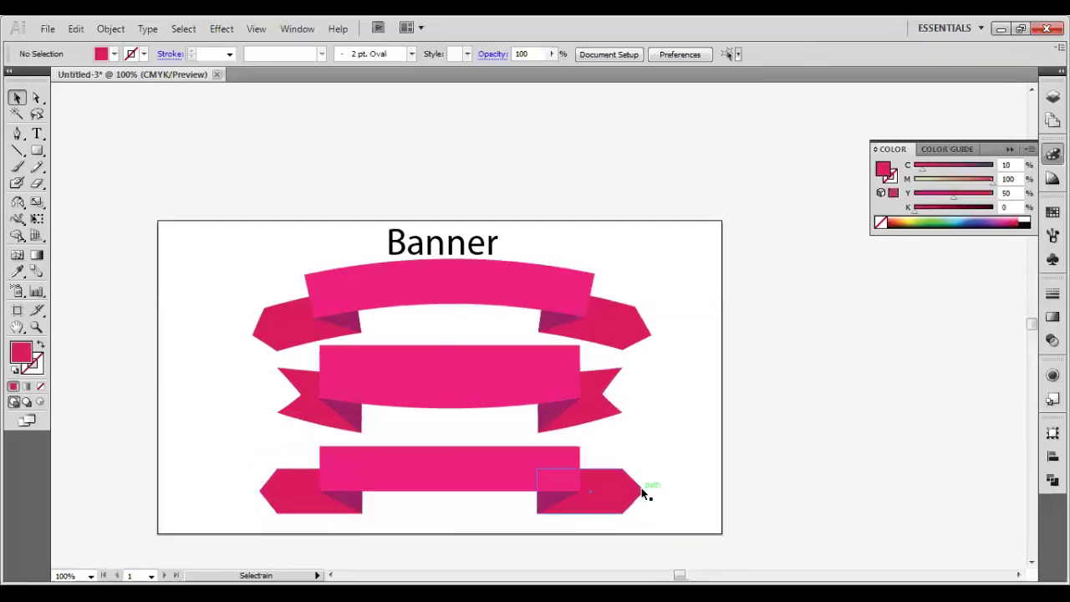
Ungroup the bottom ribbon and select its right end piece for anchor editing
right_click(621, 497)
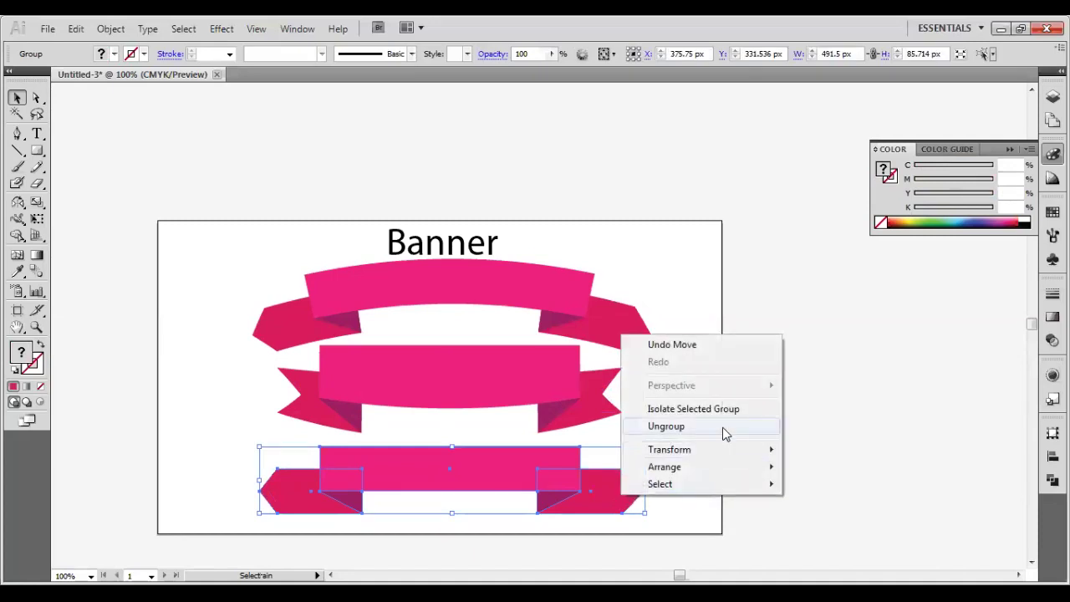
click(724, 430)
click(654, 487)
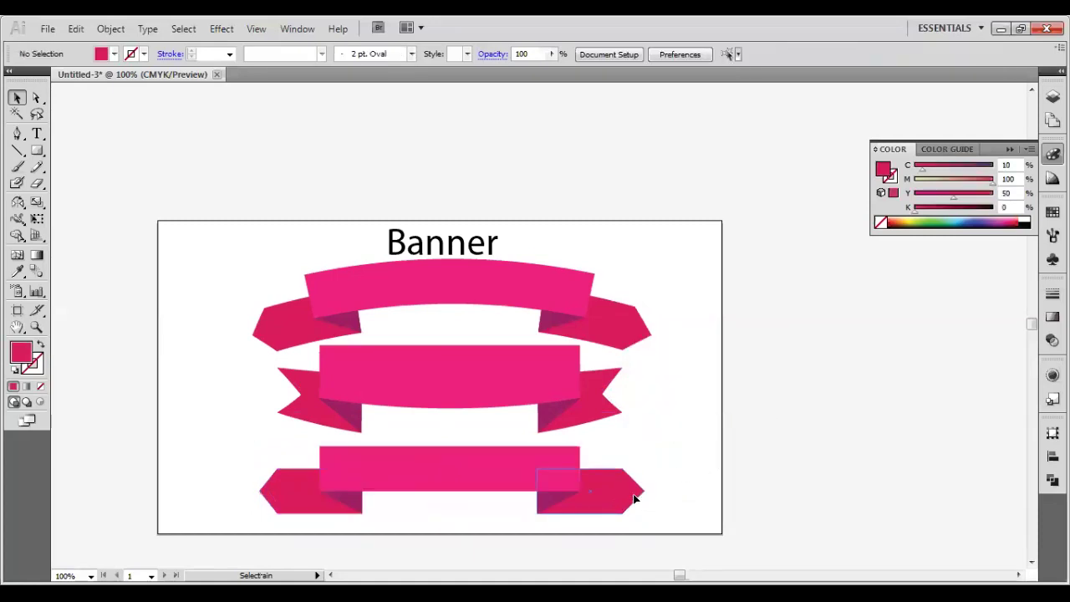
click(633, 498)
click(37, 99)
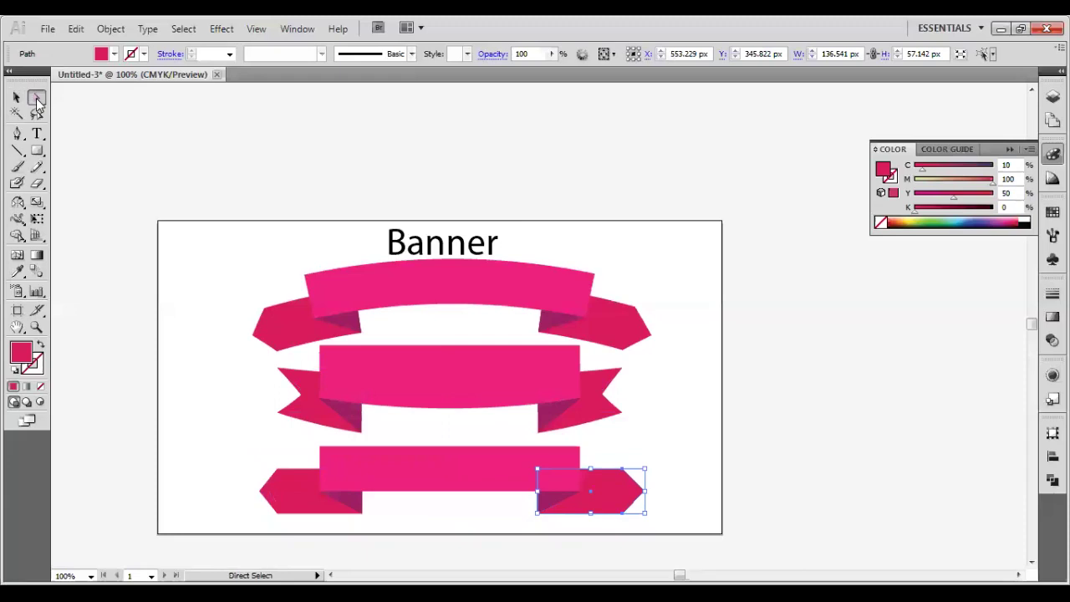
Notch the bottom ribbon's right tail by pulling its tip anchor inward
click(643, 492)
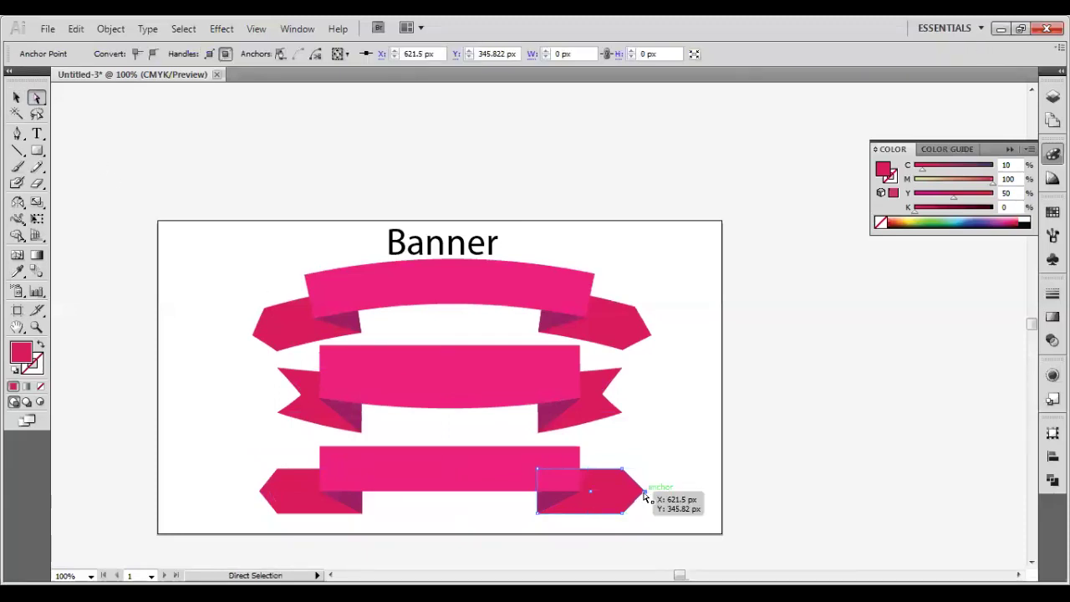
drag(646, 496, 608, 495)
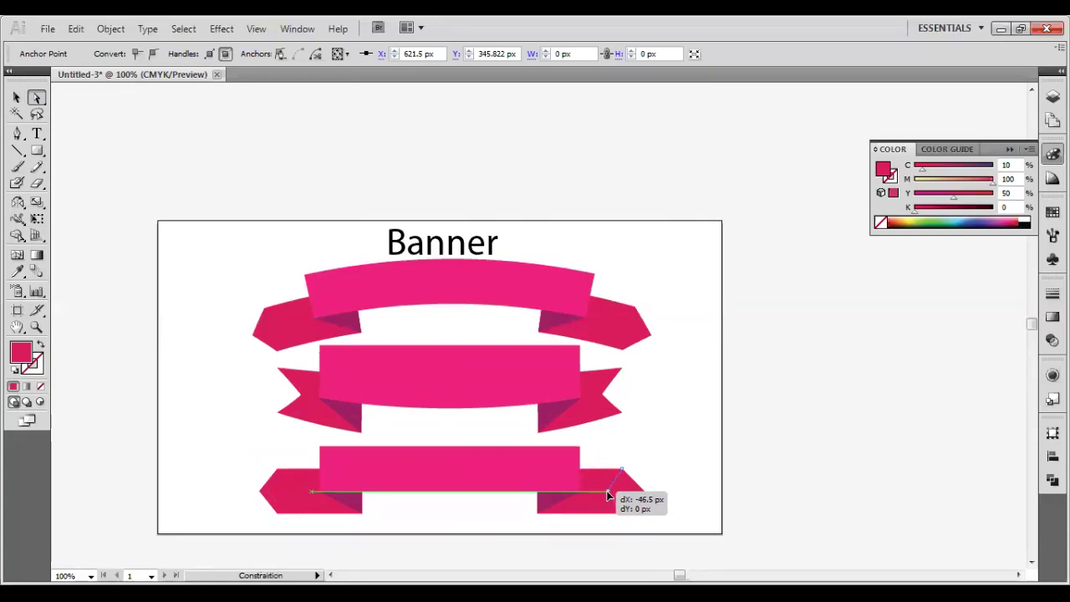
drag(607, 496, 609, 503)
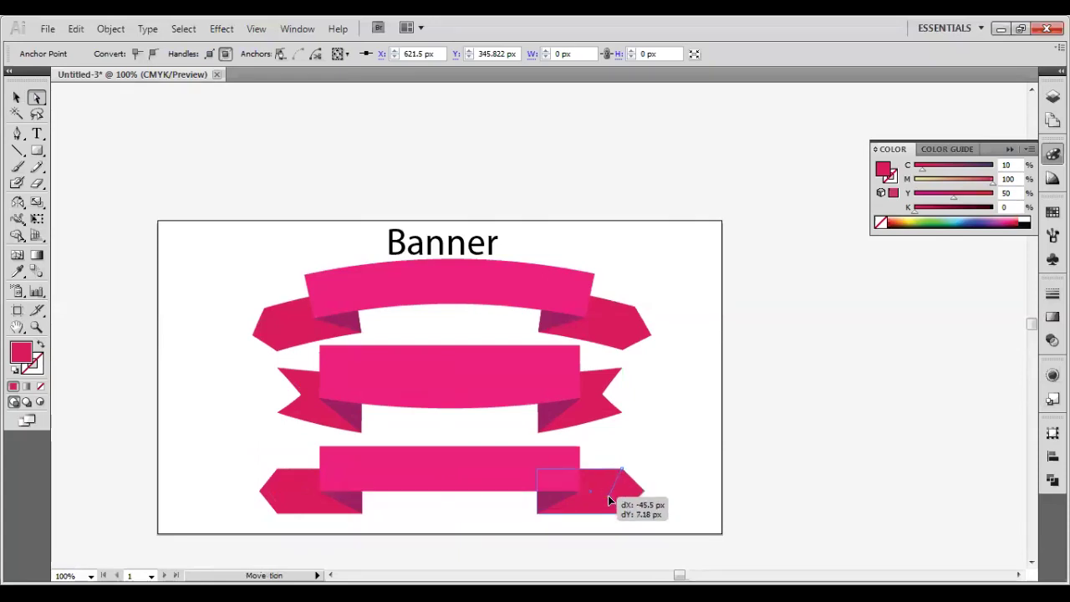
drag(608, 502, 610, 505)
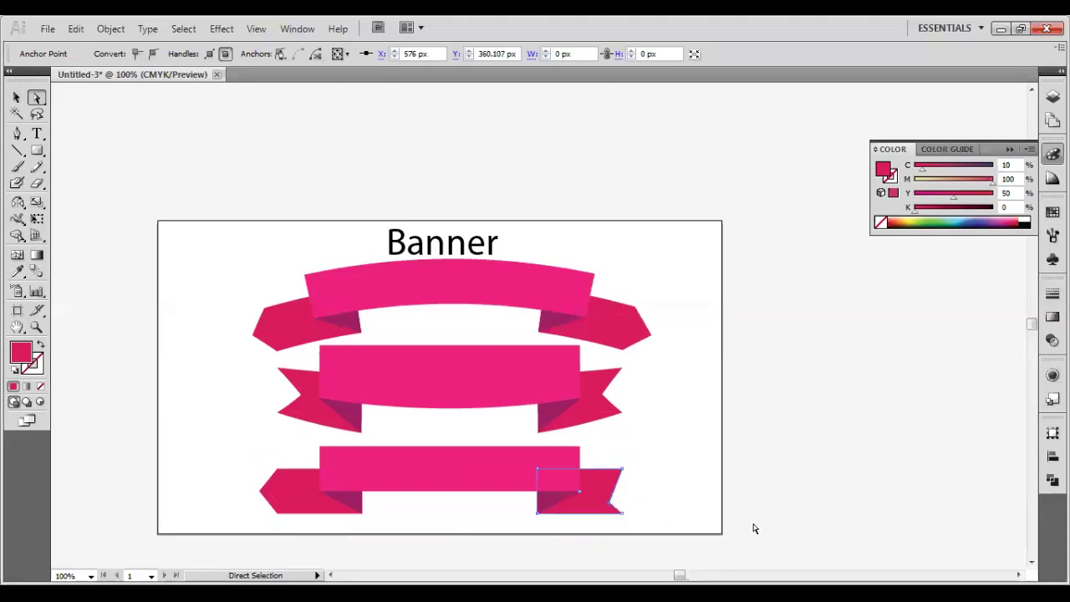
Notch the bottom ribbon's left tail by pulling its tip anchor inward
click(264, 495)
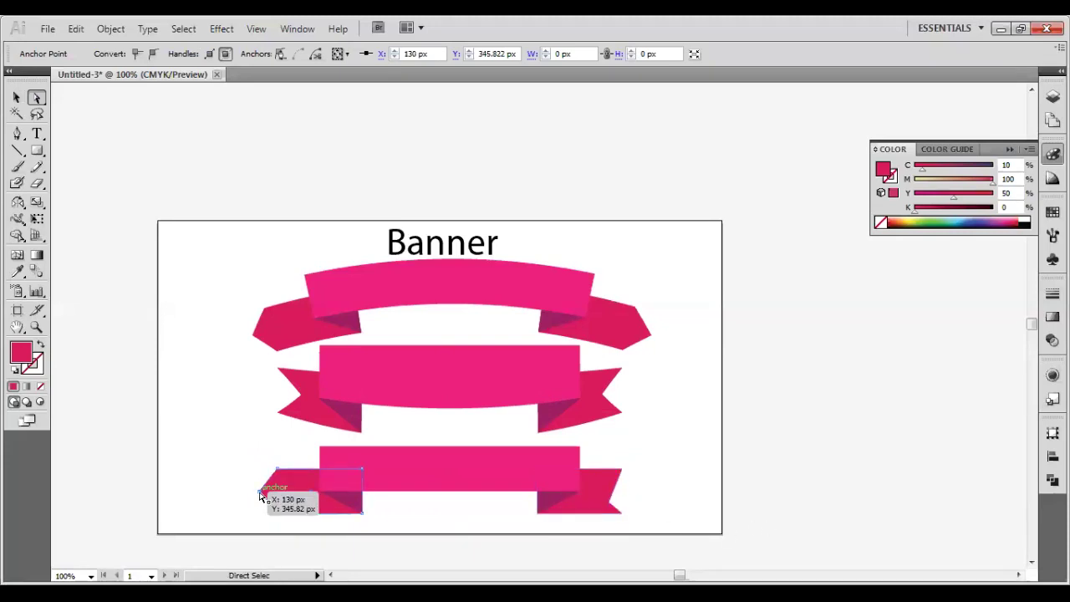
drag(261, 496, 289, 501)
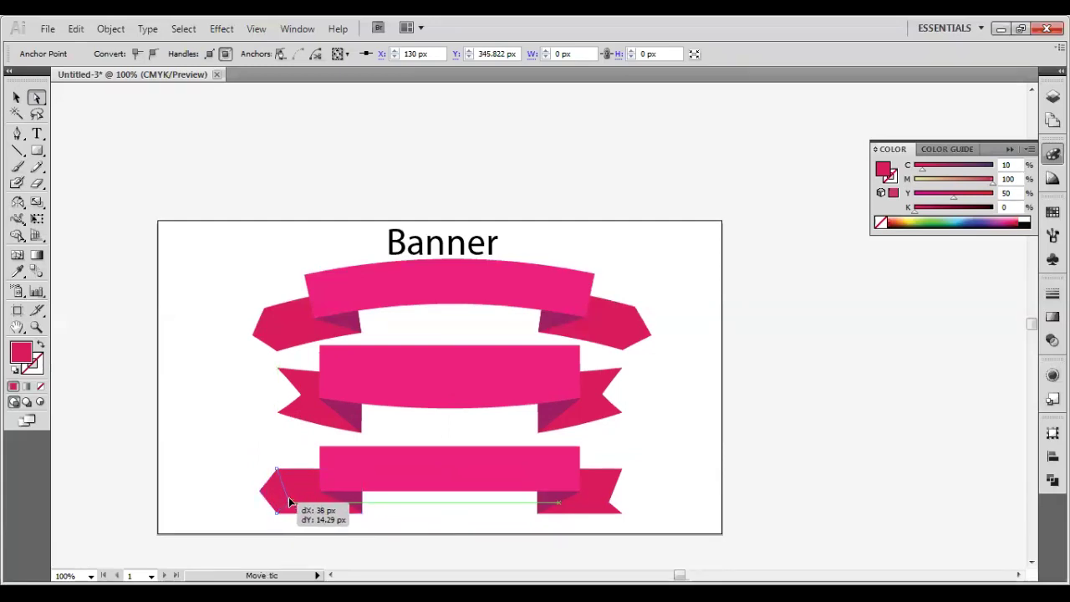
drag(288, 499, 289, 499)
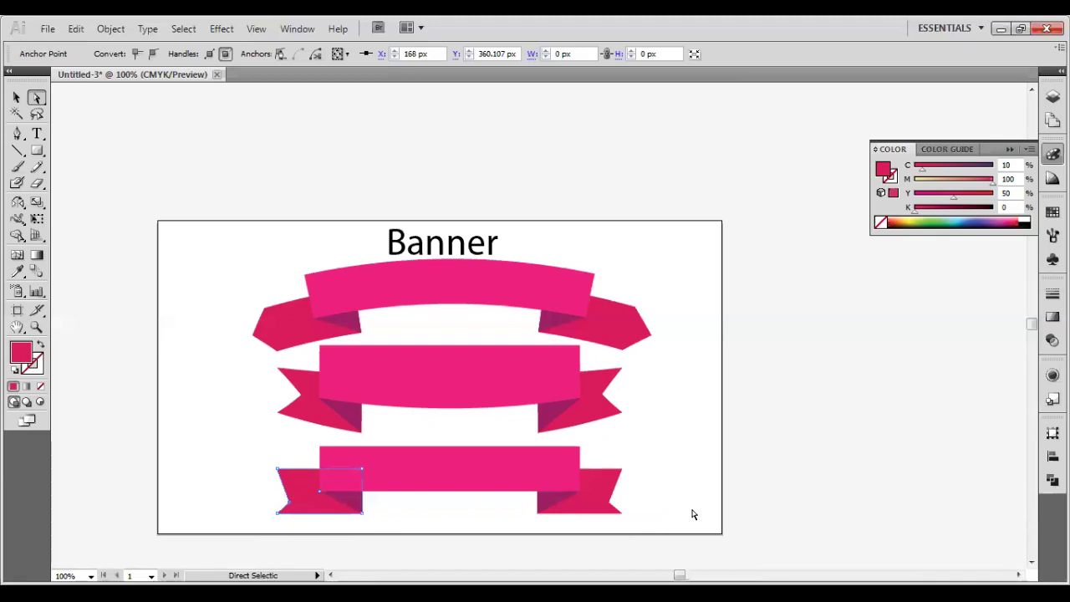
click(692, 514)
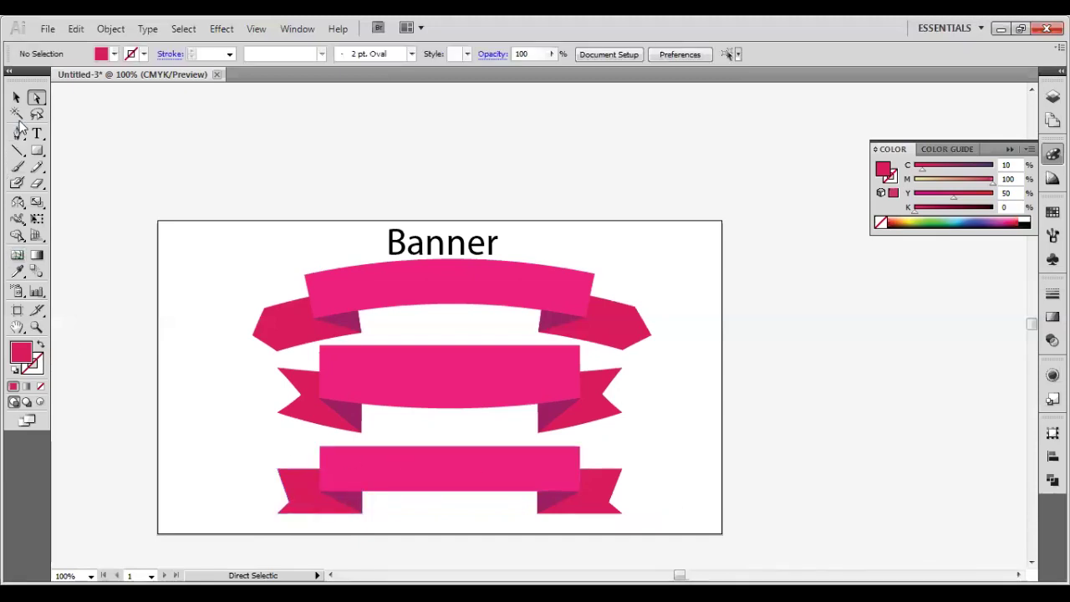
click(17, 99)
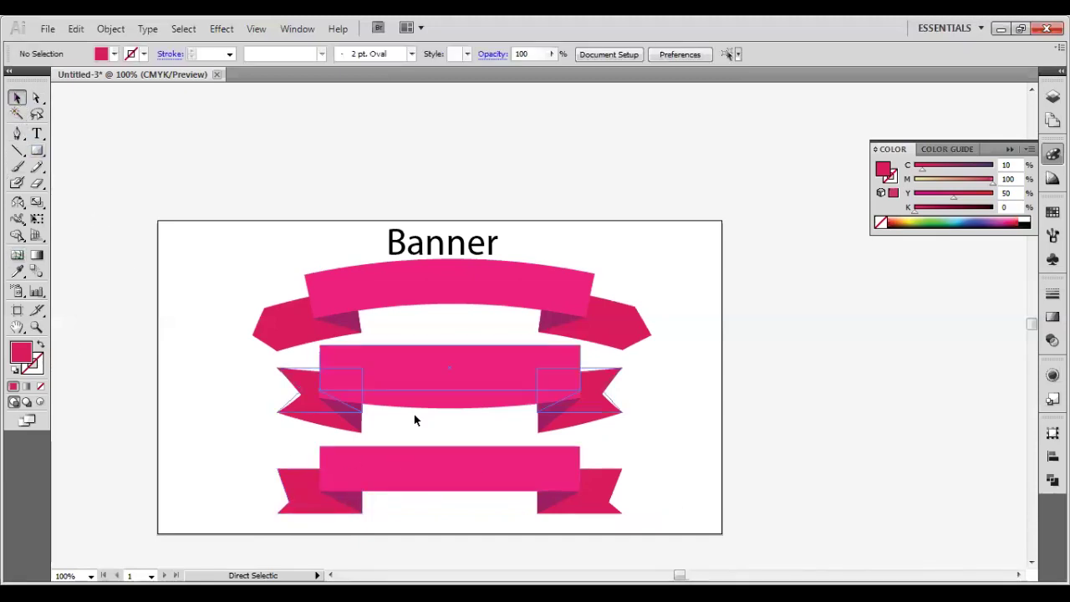
Select all bottom ribbon parts and group them
drag(645, 437, 245, 519)
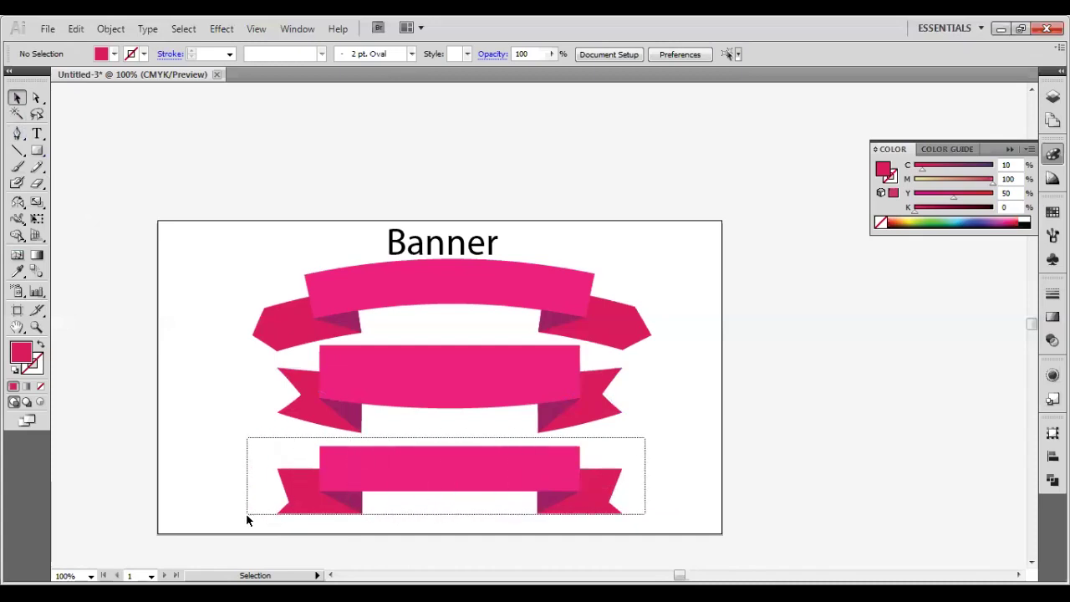
right_click(382, 471)
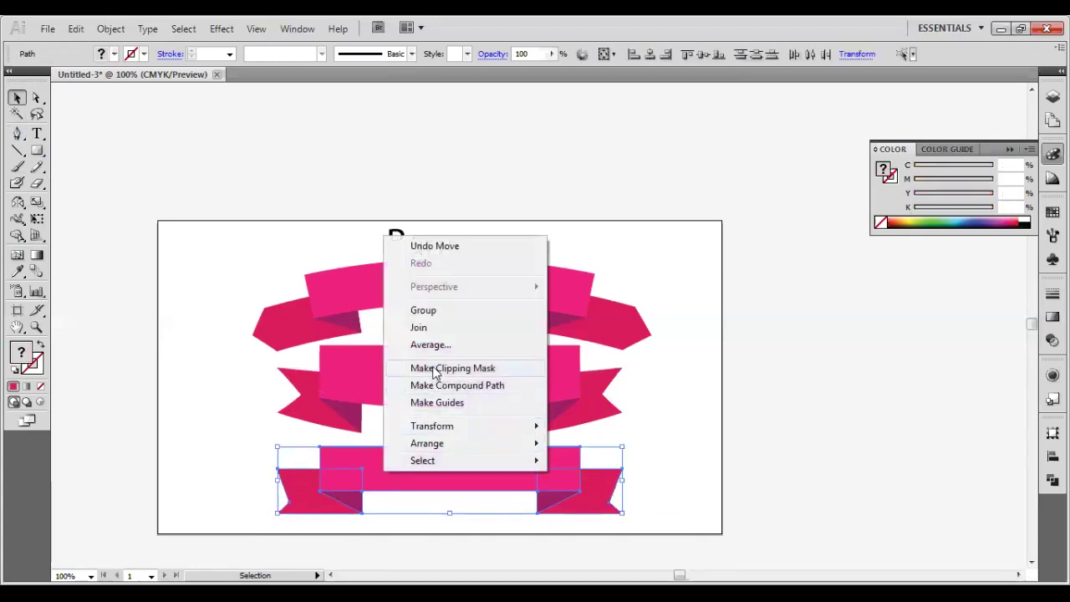
click(431, 311)
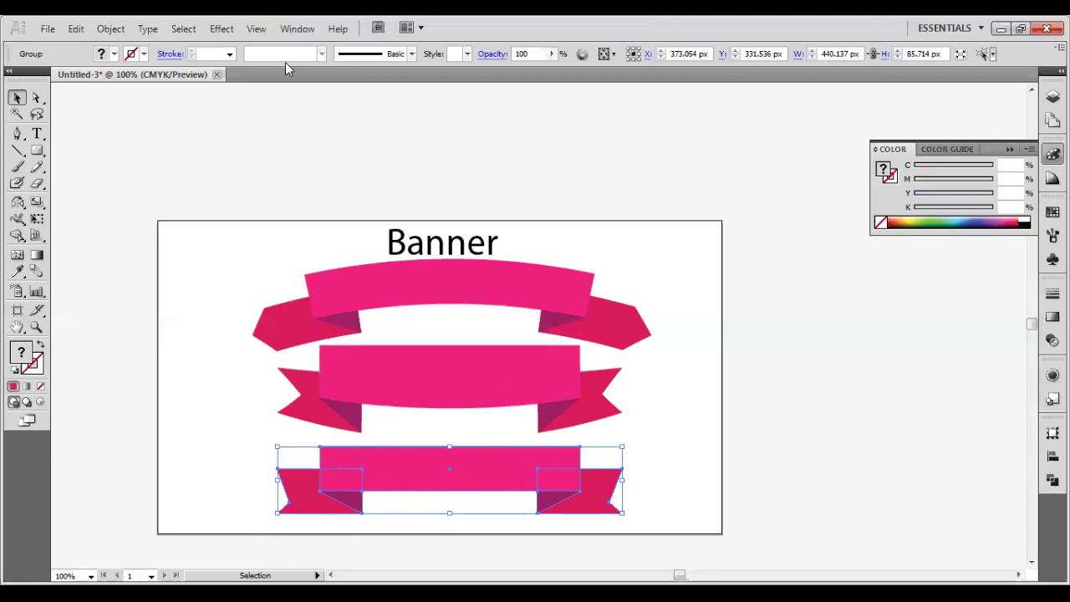
Warp the bottom ribbon with a wavy style at 20% bend instead of Bulge
click(221, 29)
mouse_move(240, 231)
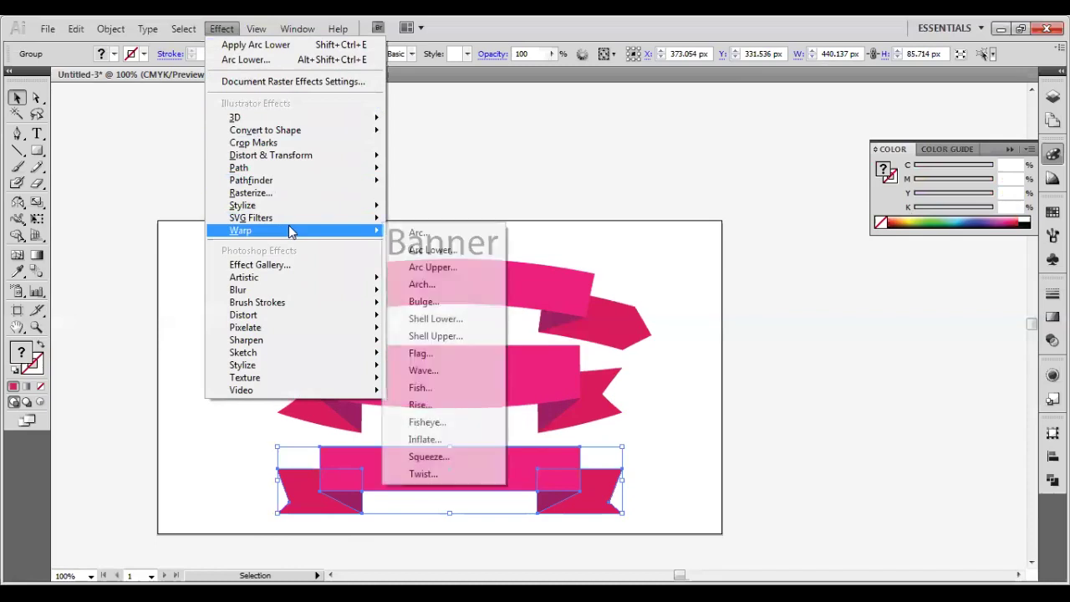
click(426, 302)
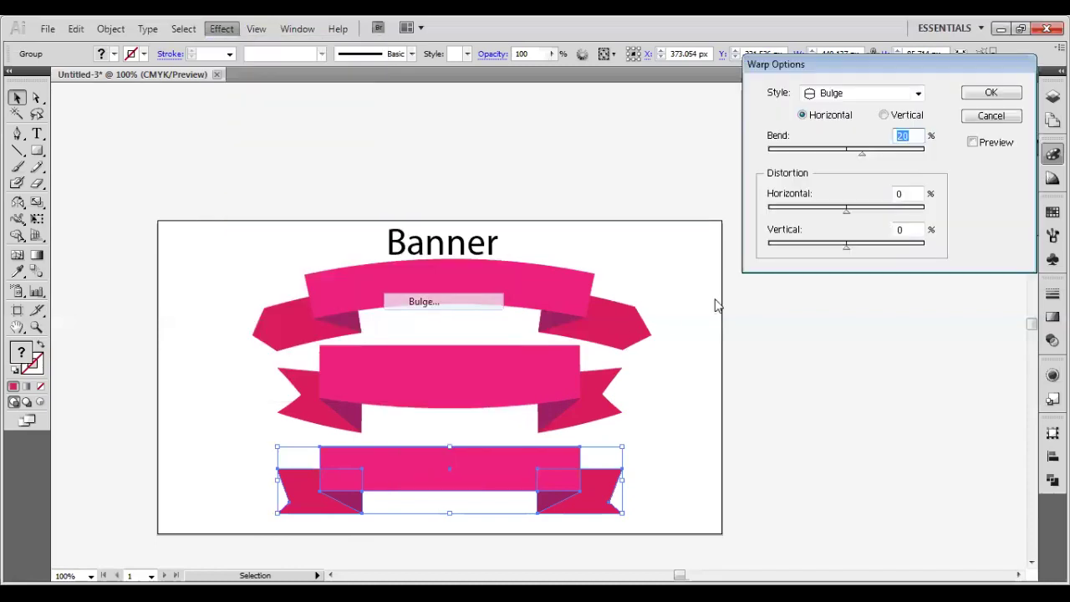
click(972, 143)
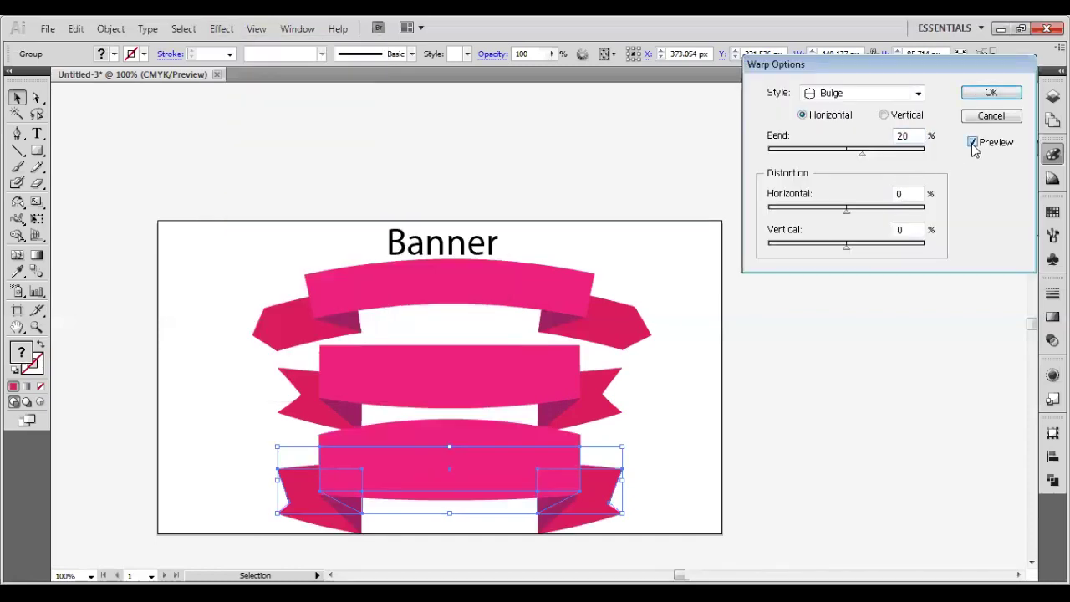
click(845, 97)
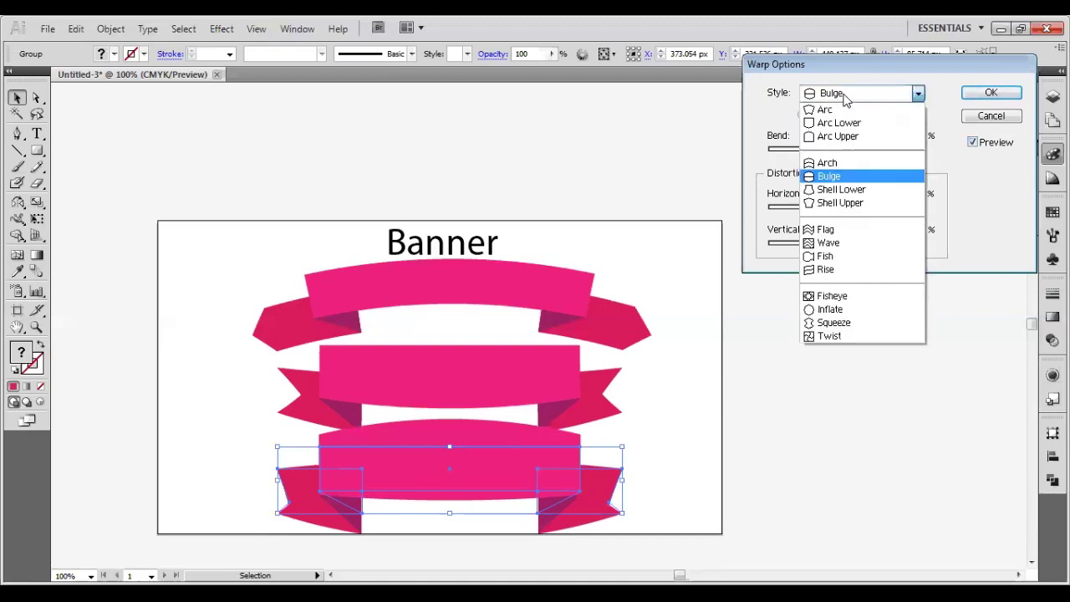
click(840, 189)
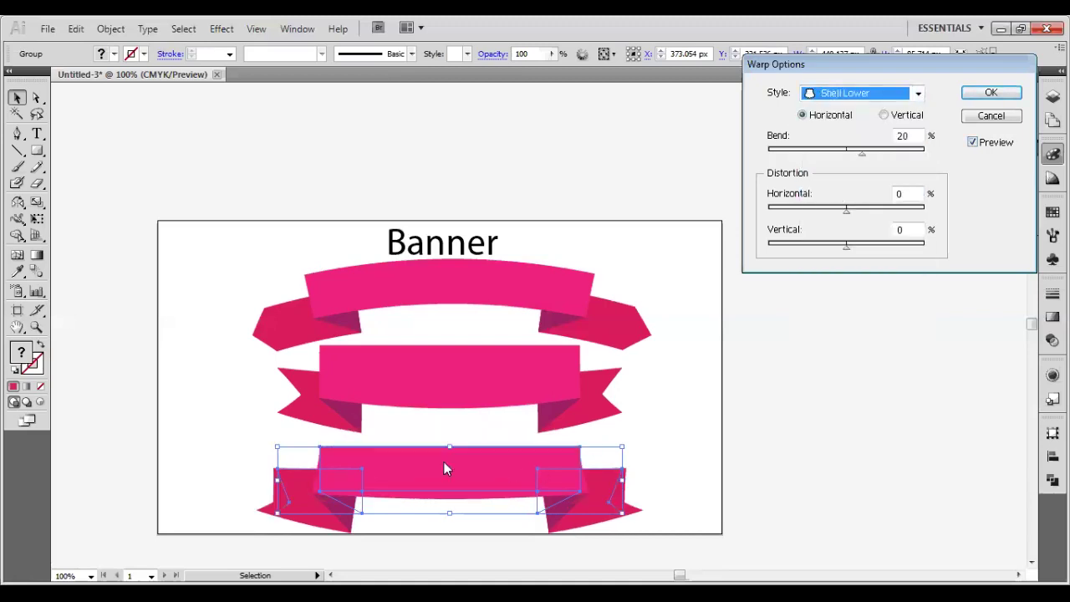
click(852, 94)
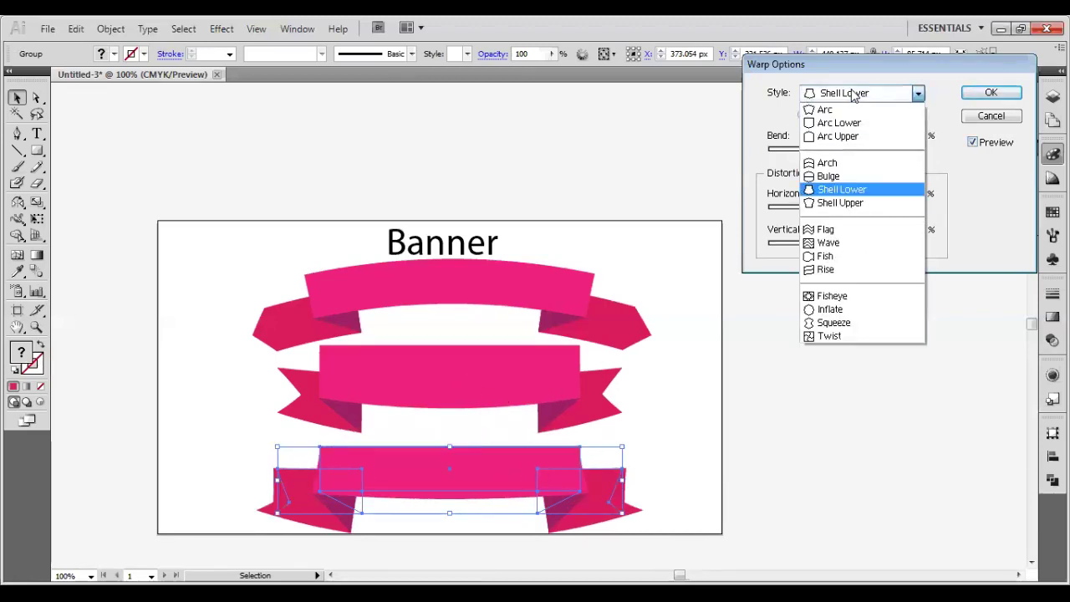
click(823, 230)
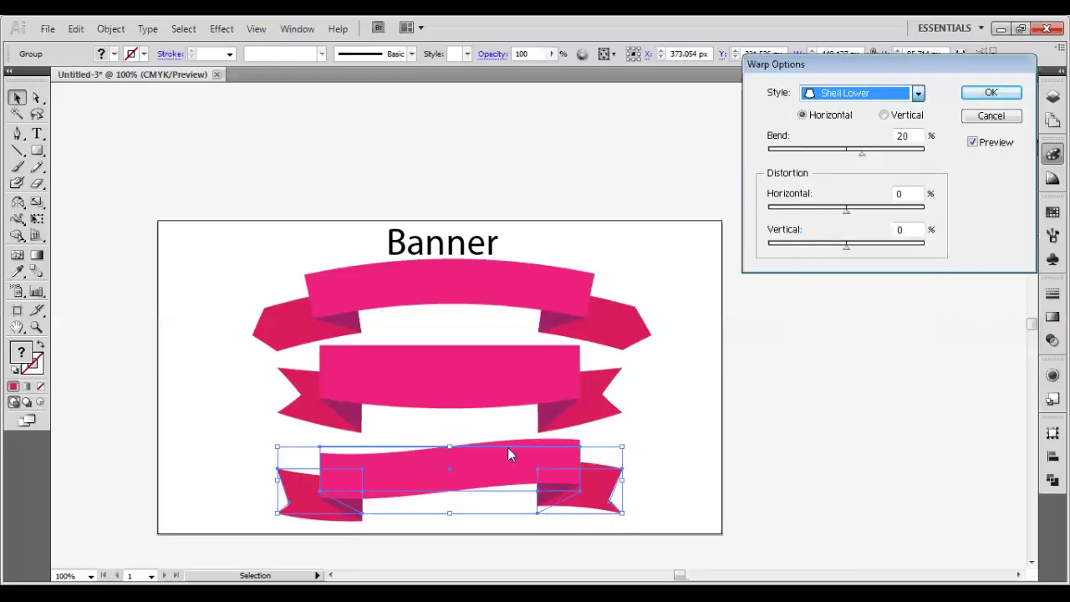
click(990, 92)
click(711, 365)
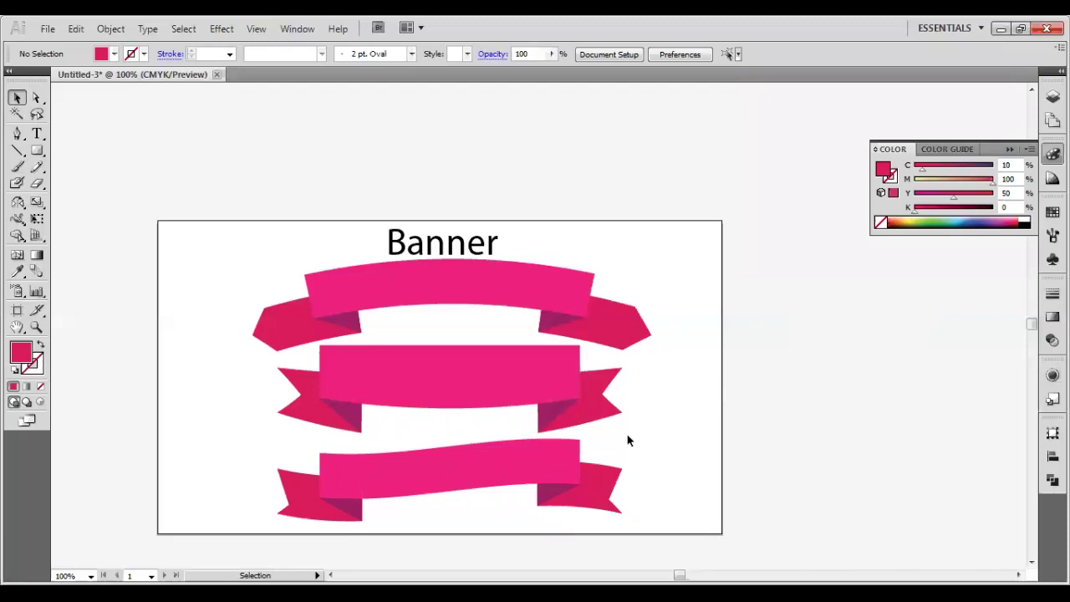
scroll(377, 519, up, 1)
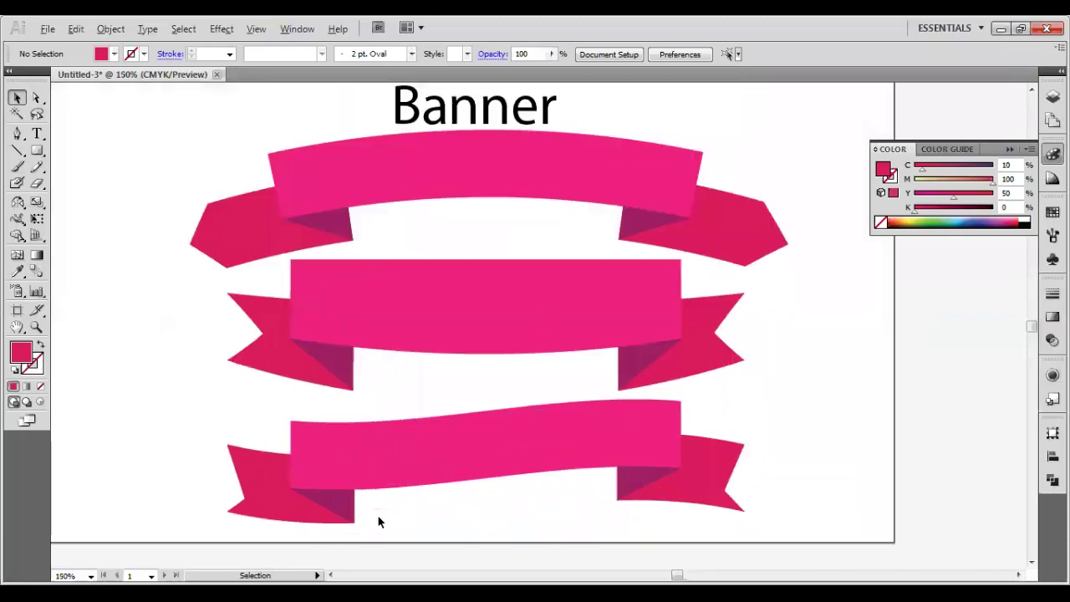
scroll(378, 520, up, 1)
scroll(377, 520, up, 1)
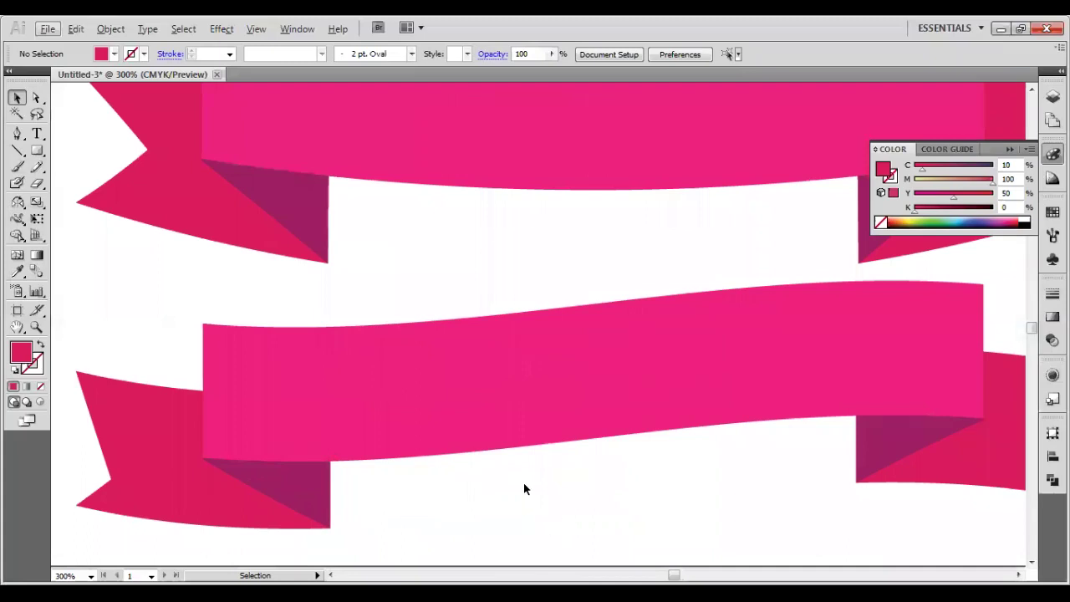
drag(555, 460, 507, 460)
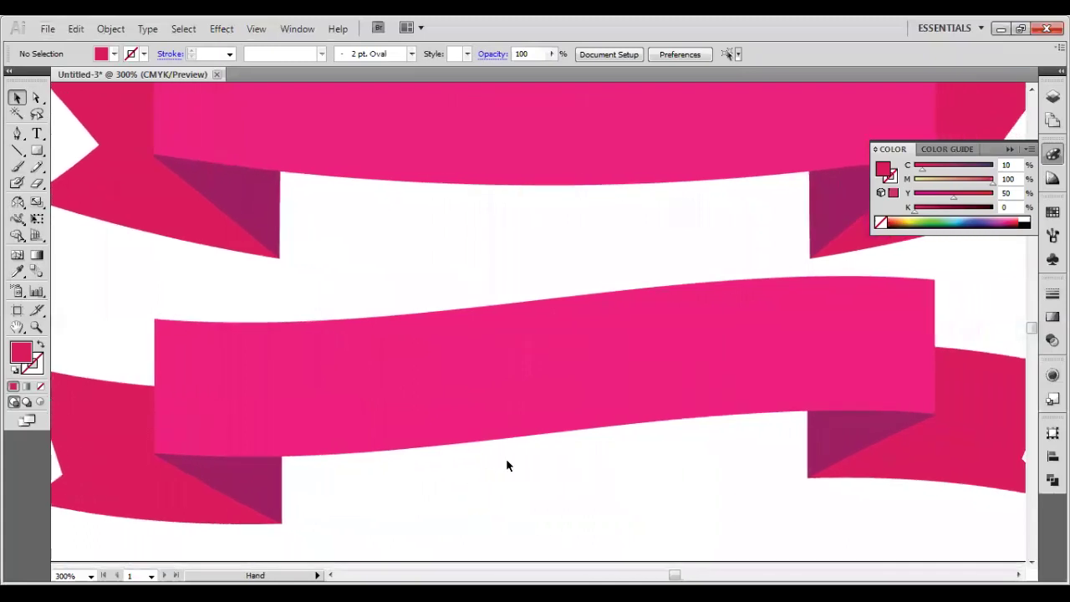
scroll(505, 465, down, 1)
scroll(510, 418, down, 1)
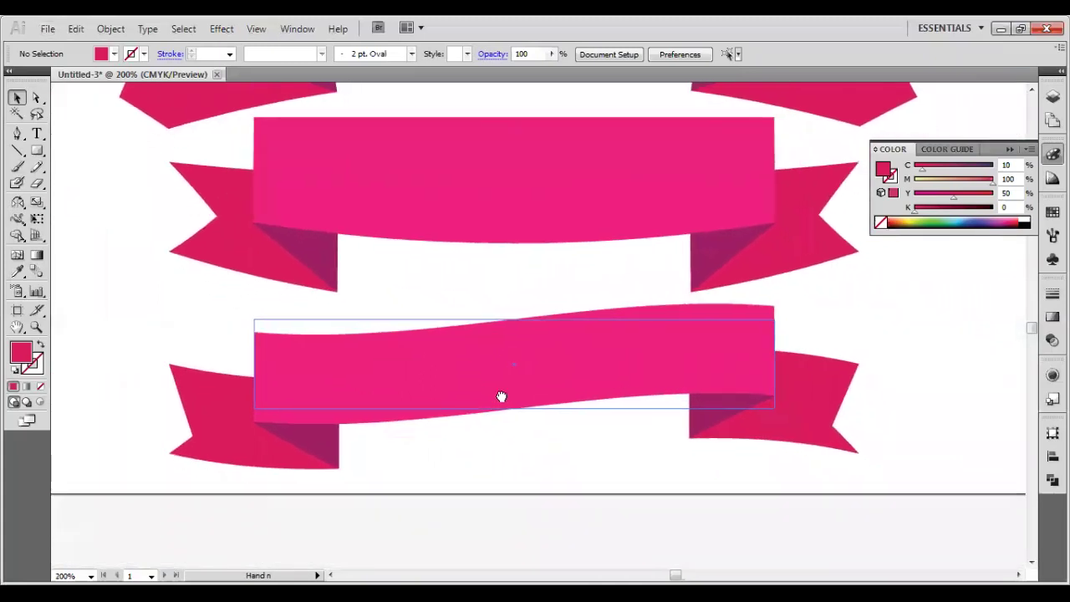
scroll(496, 429, up, 1)
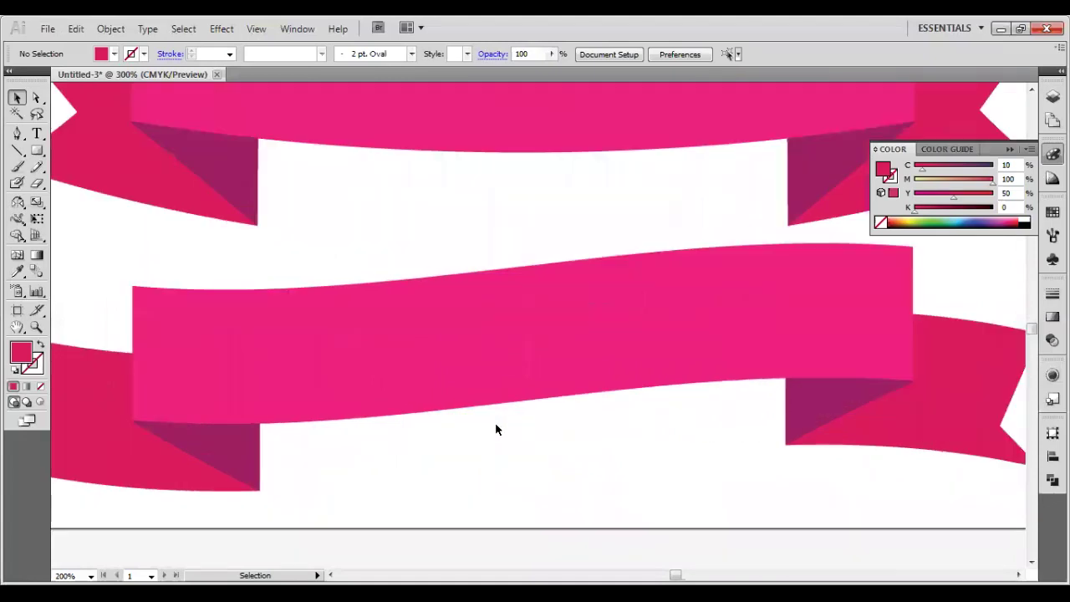
scroll(497, 429, down, 1)
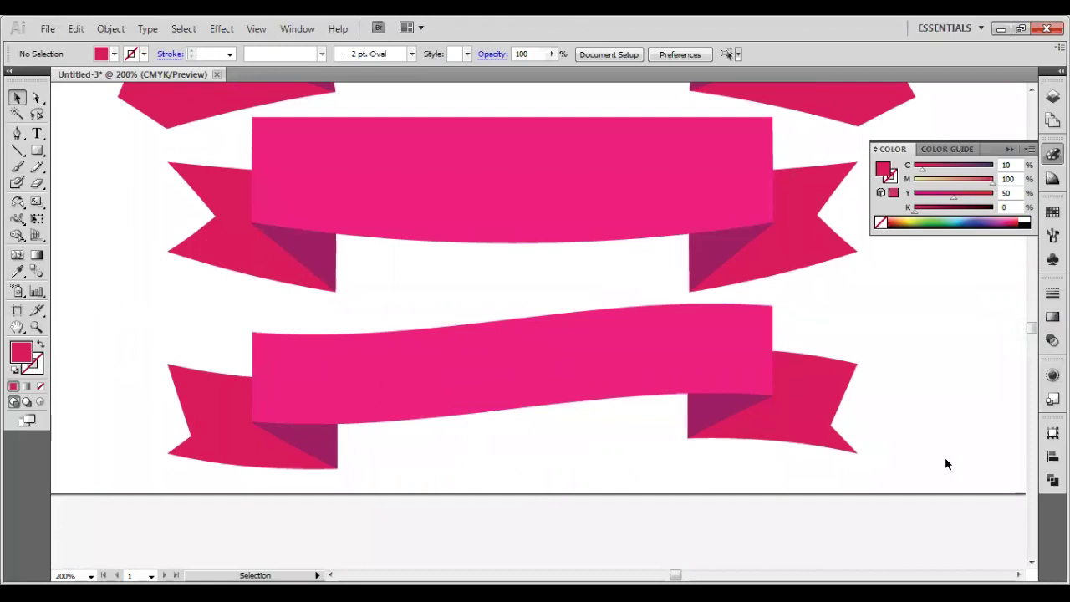
click(711, 384)
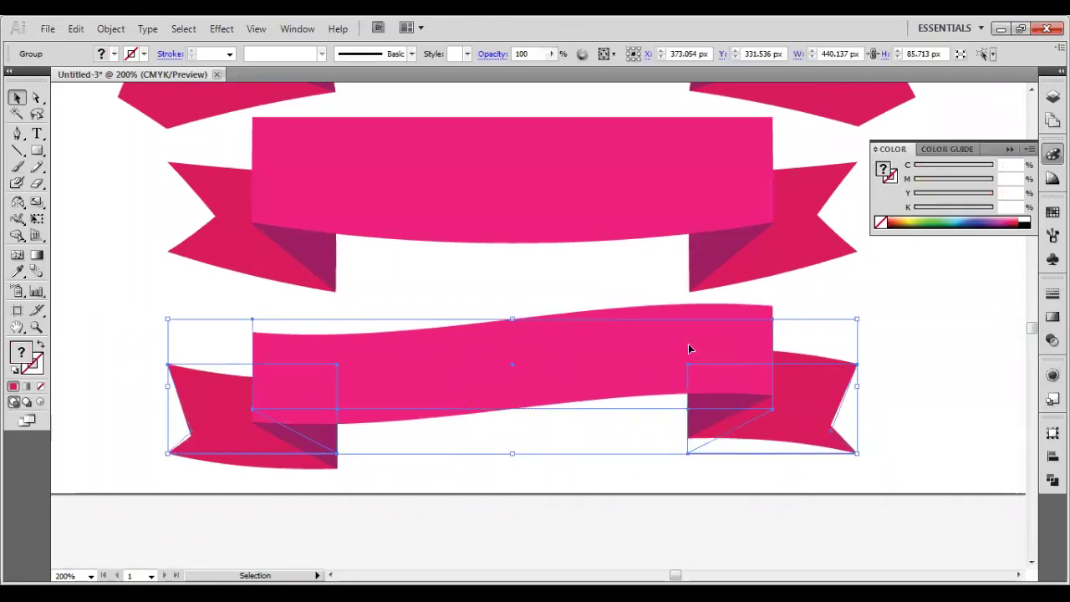
Export the selected ribbons as a PNG to the Desktop with Use Artboards checked
drag(891, 288, 99, 489)
click(42, 28)
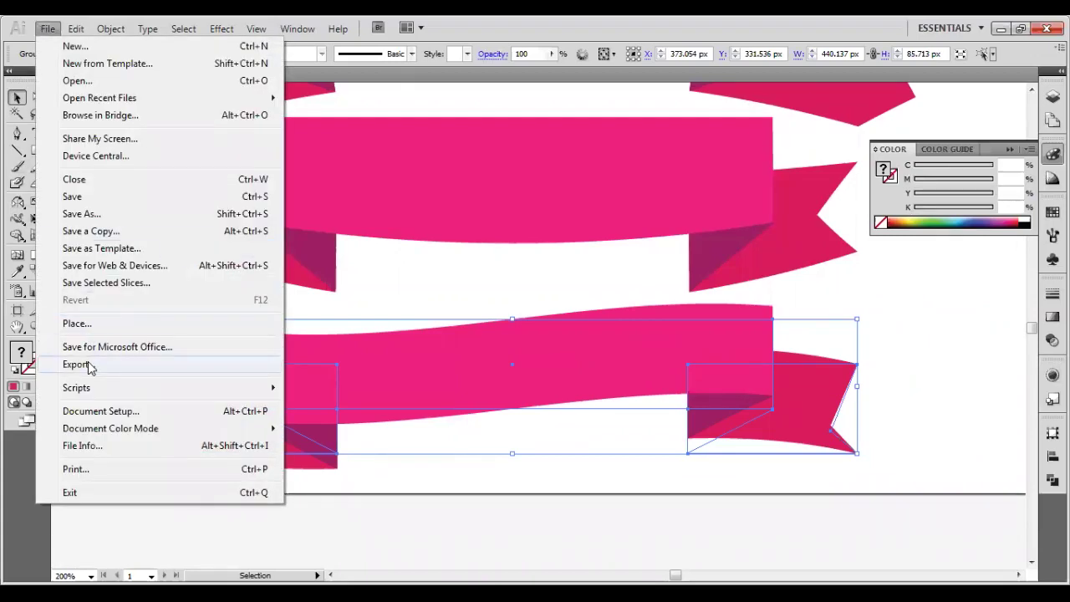
click(89, 364)
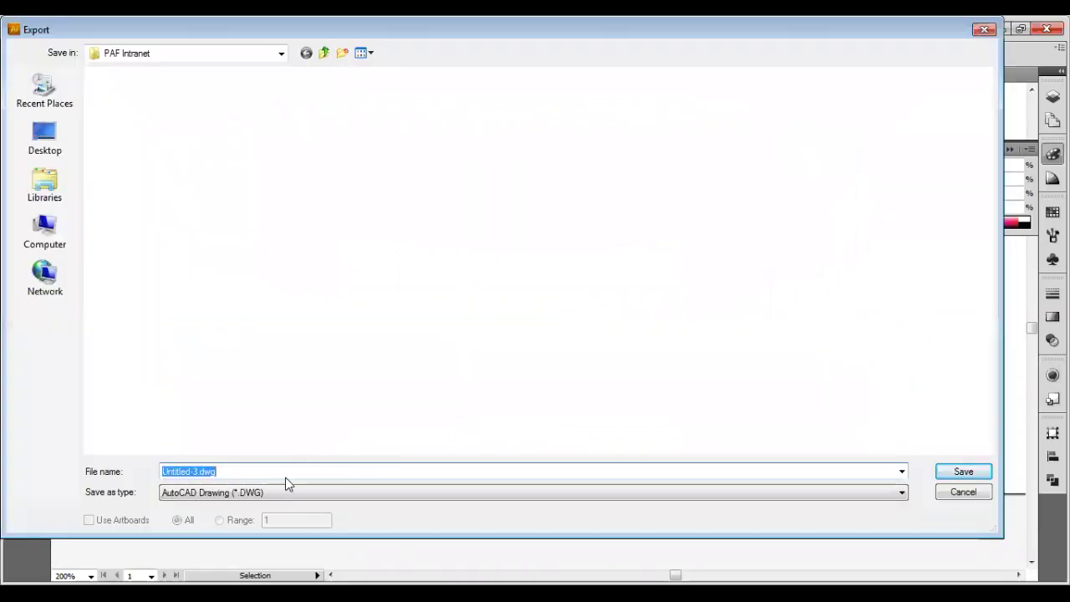
click(268, 497)
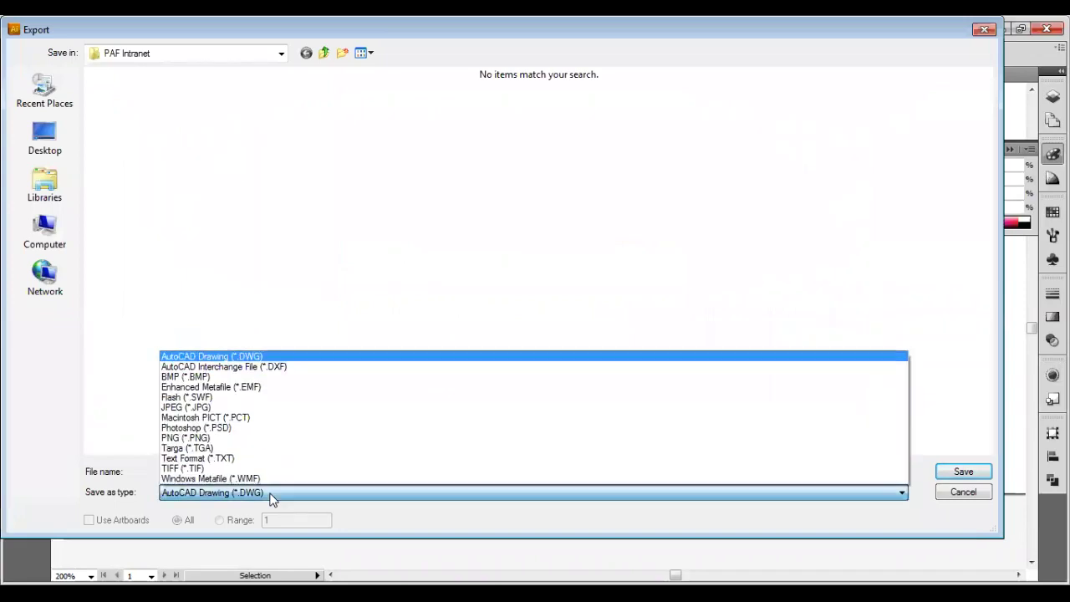
click(200, 438)
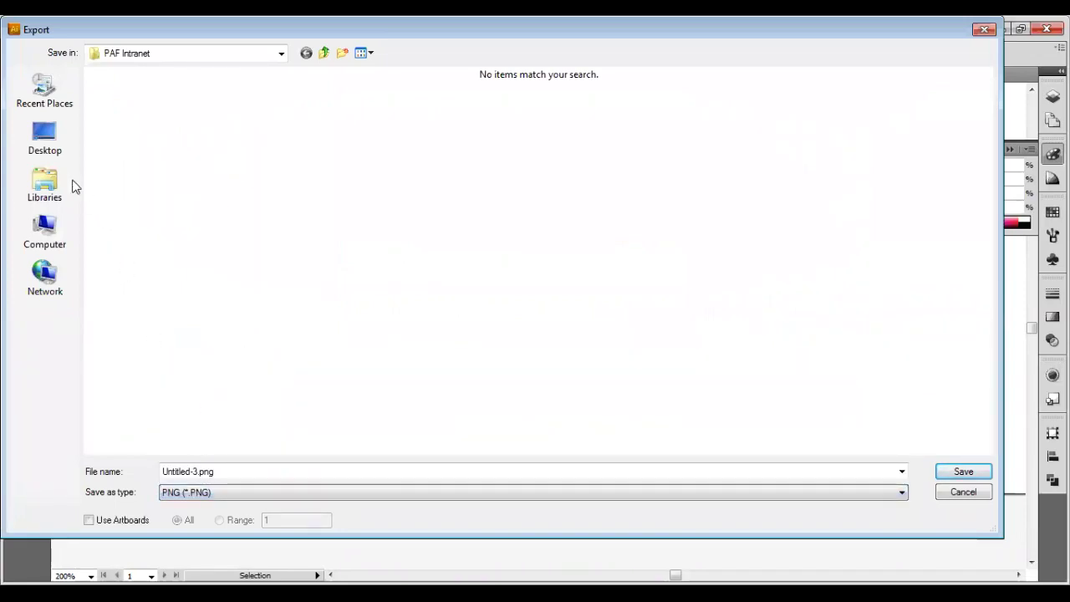
click(50, 144)
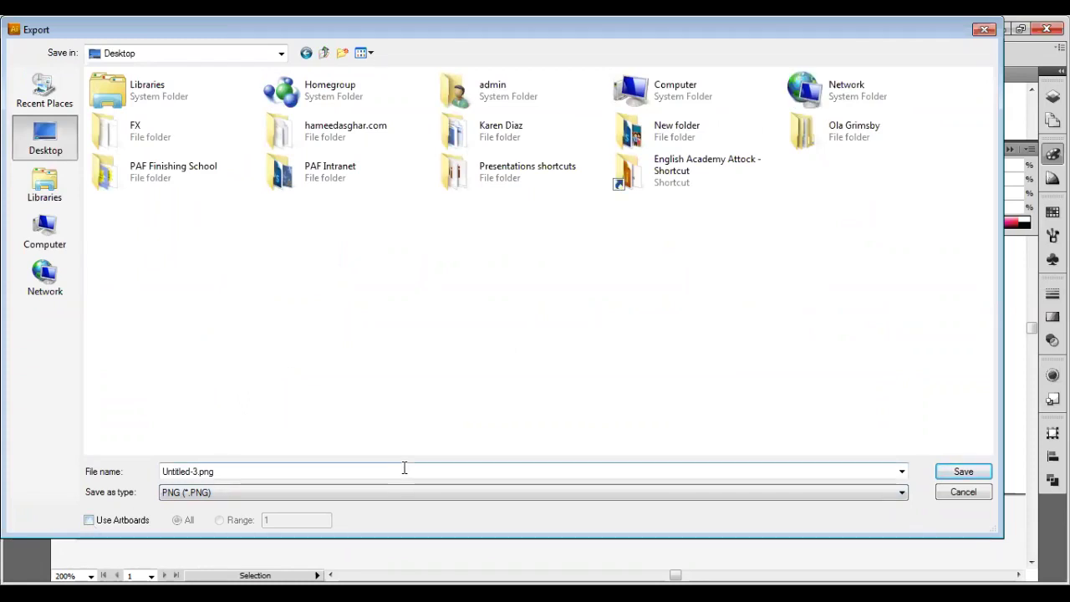
click(112, 521)
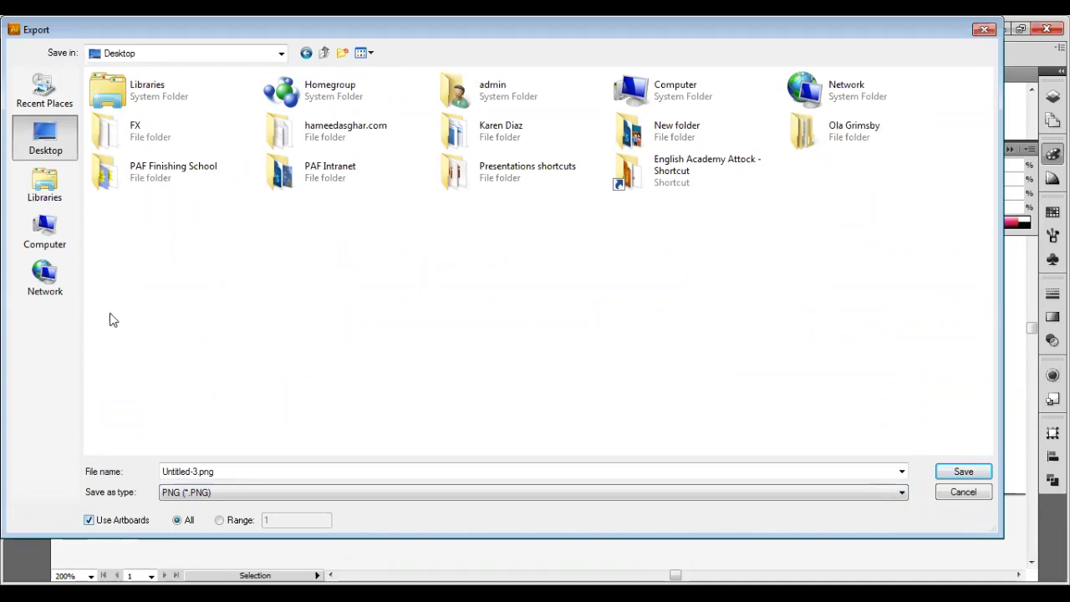
click(961, 473)
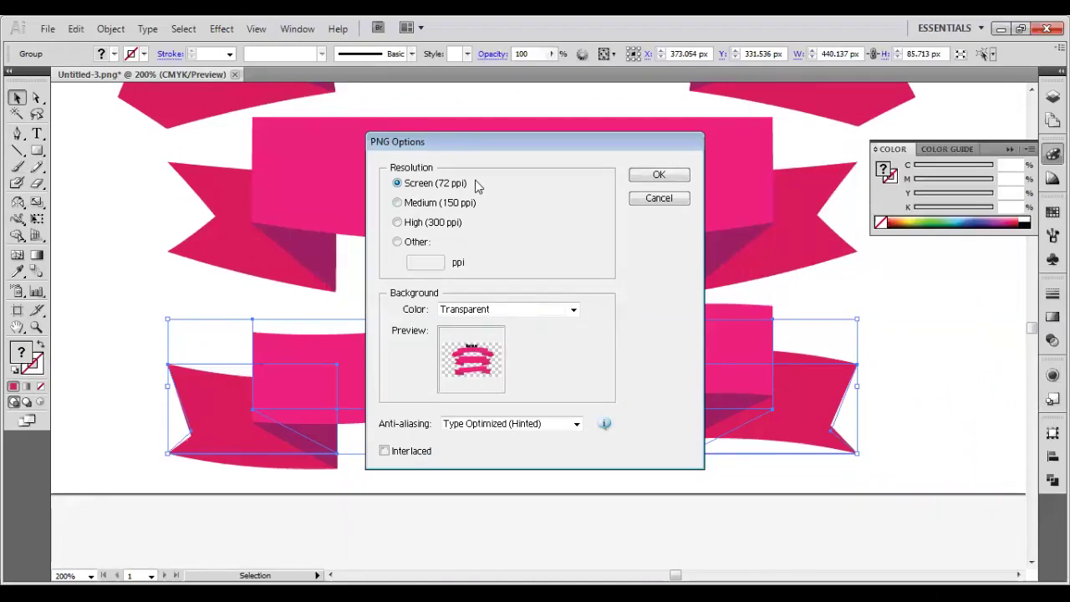
Cancel the PNG Options and restart the export, cancelling it again
click(655, 199)
click(46, 29)
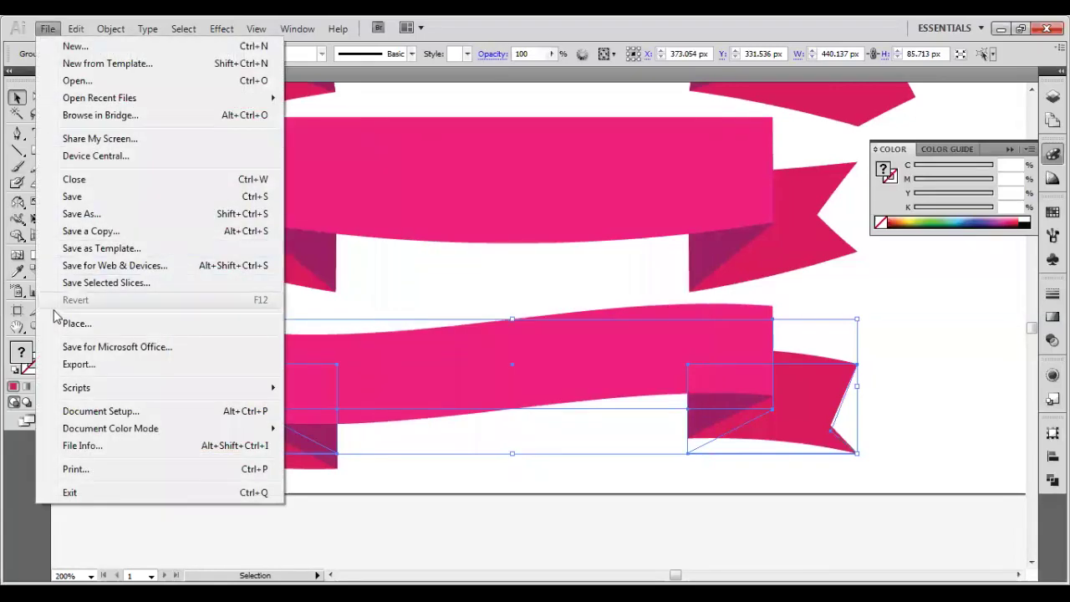
click(75, 364)
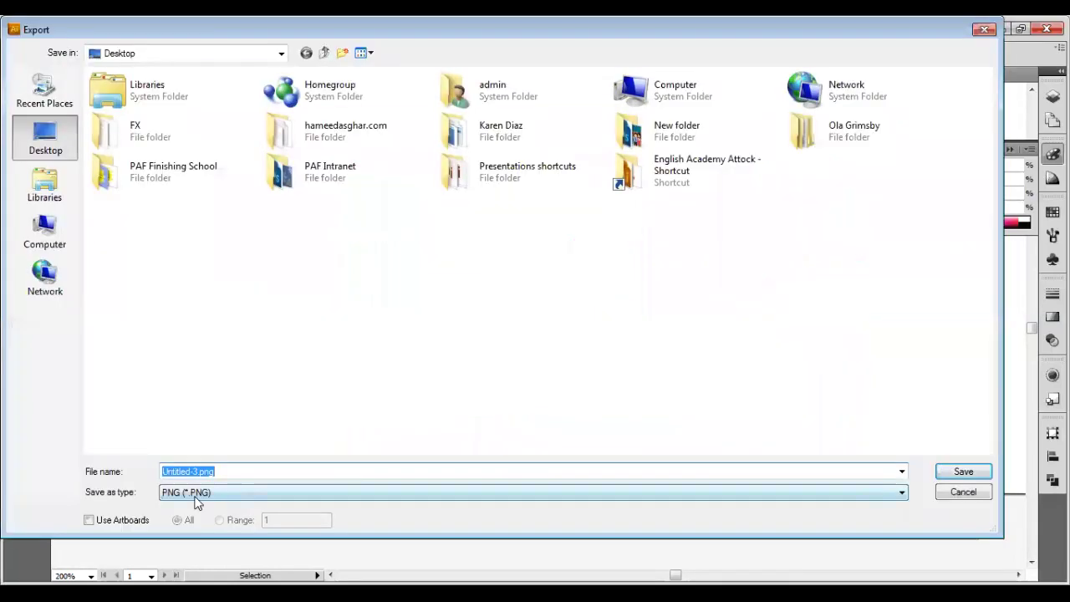
click(945, 478)
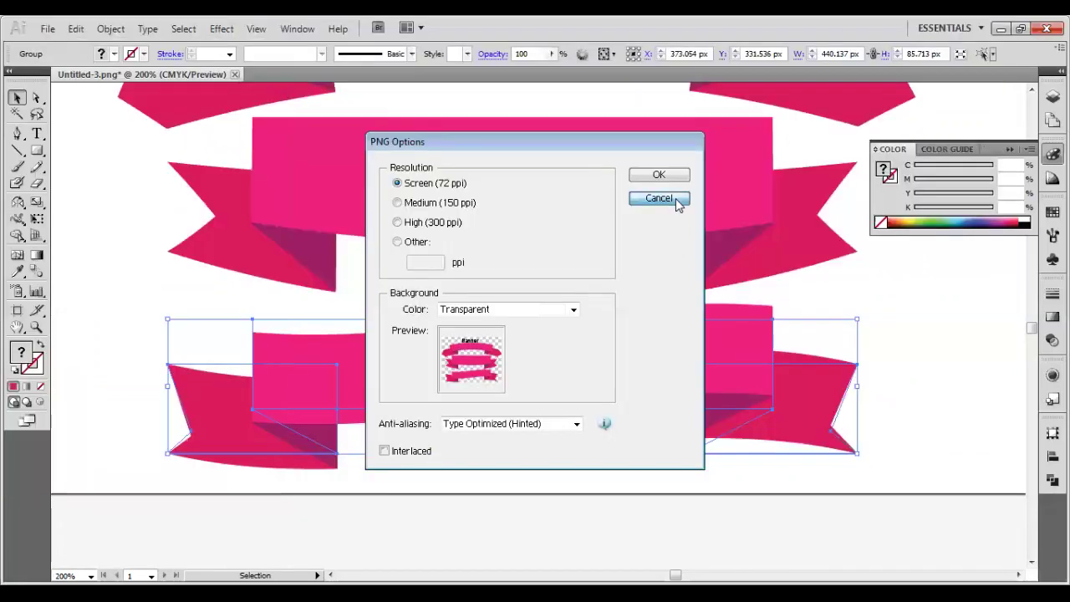
click(677, 205)
Export Untitled-3-01.png to the Desktop using artboards at 300 ppi, then open it
click(46, 28)
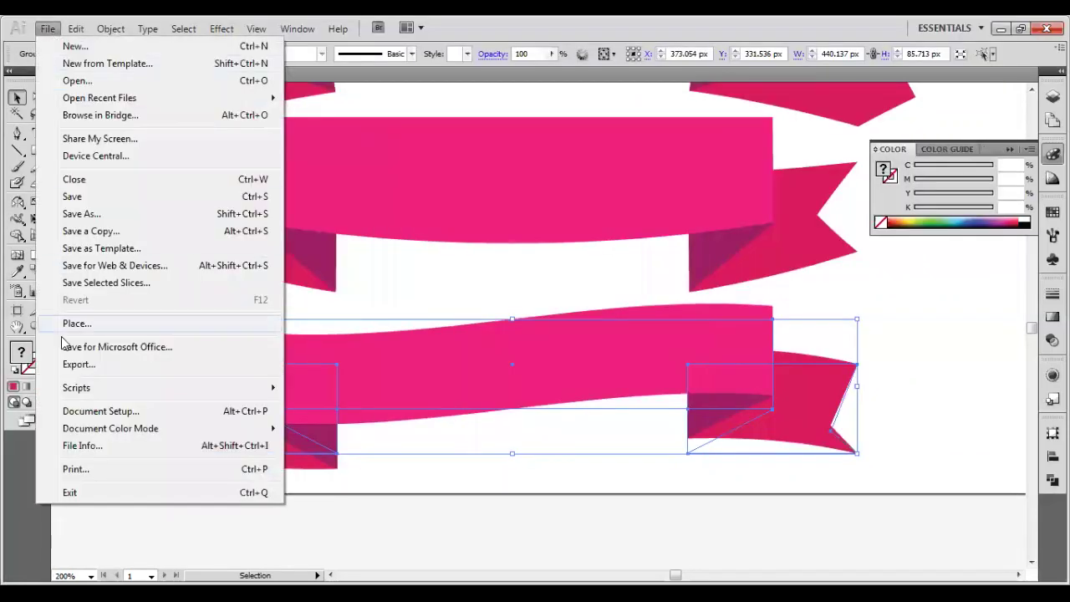
click(78, 365)
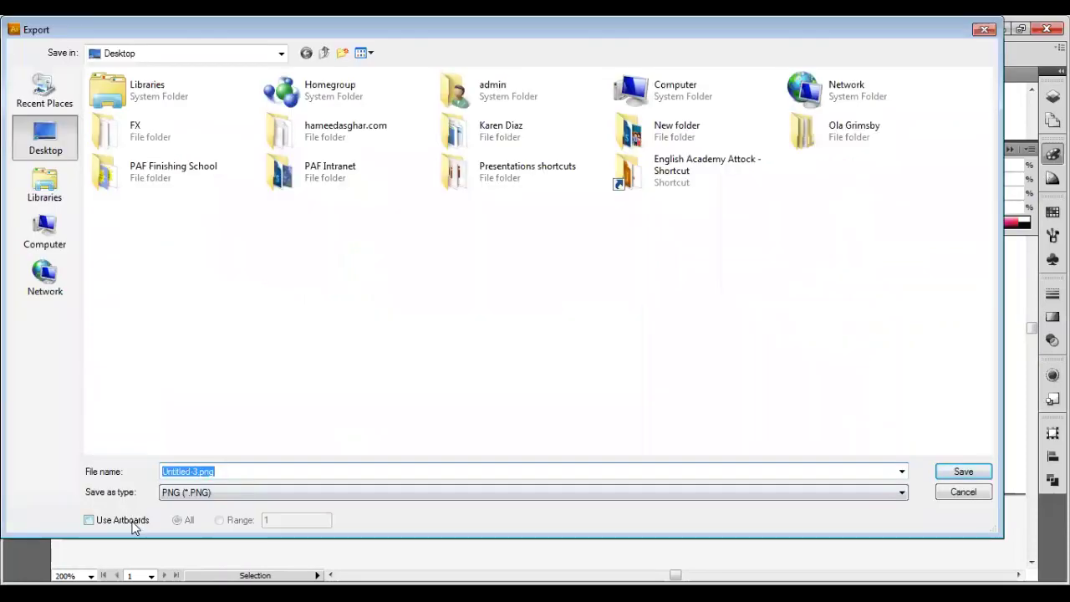
click(134, 521)
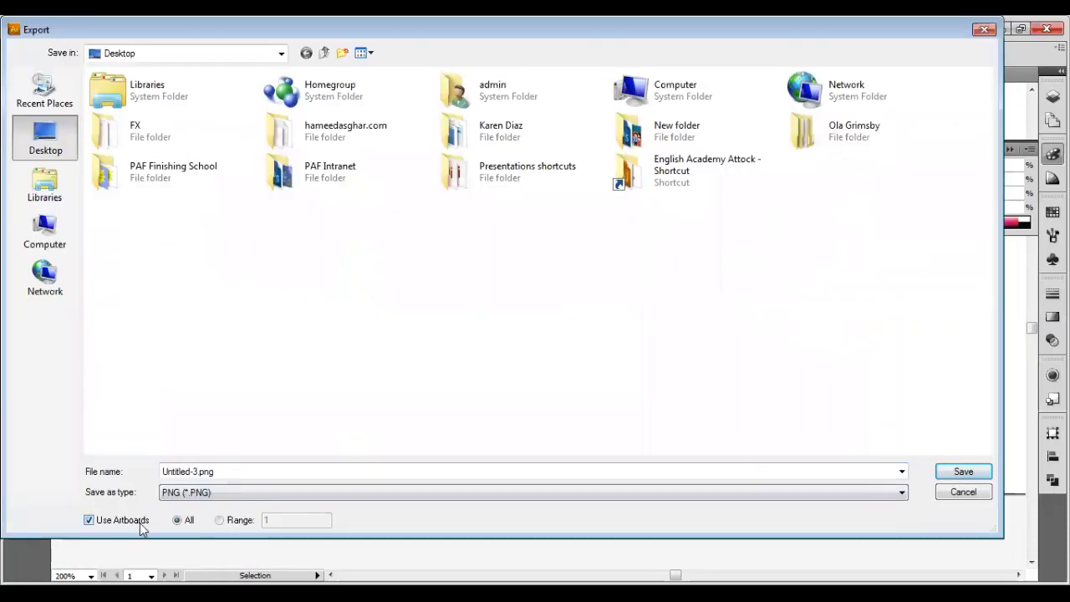
click(952, 473)
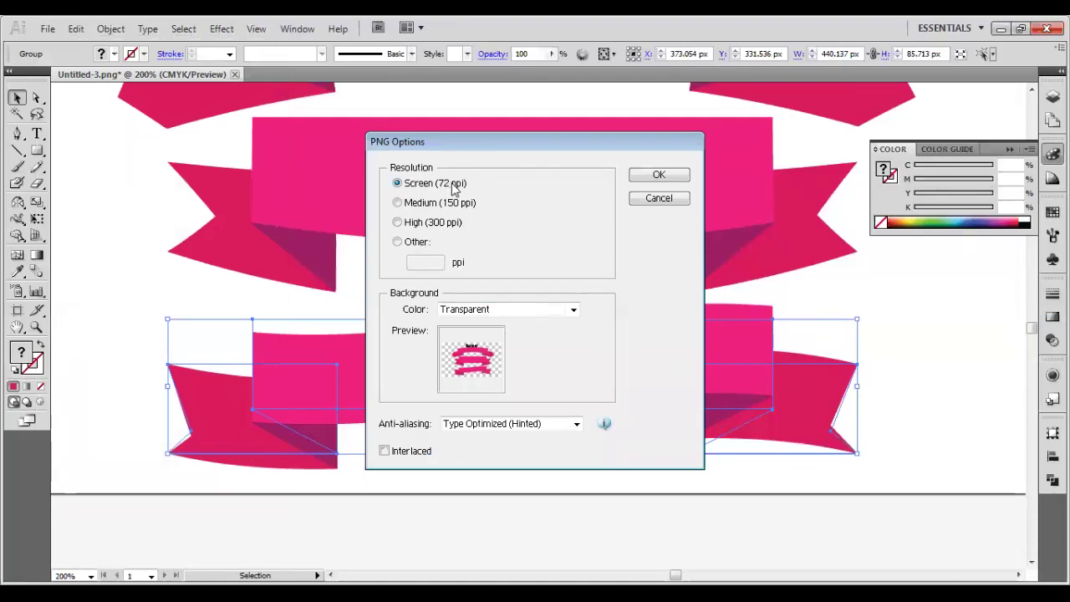
click(415, 223)
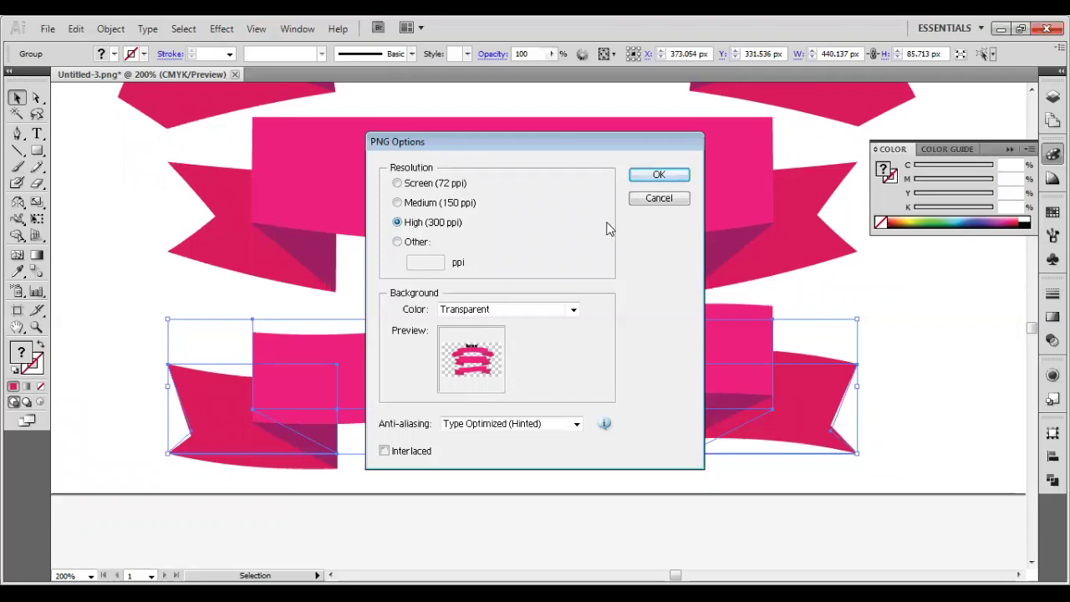
click(656, 176)
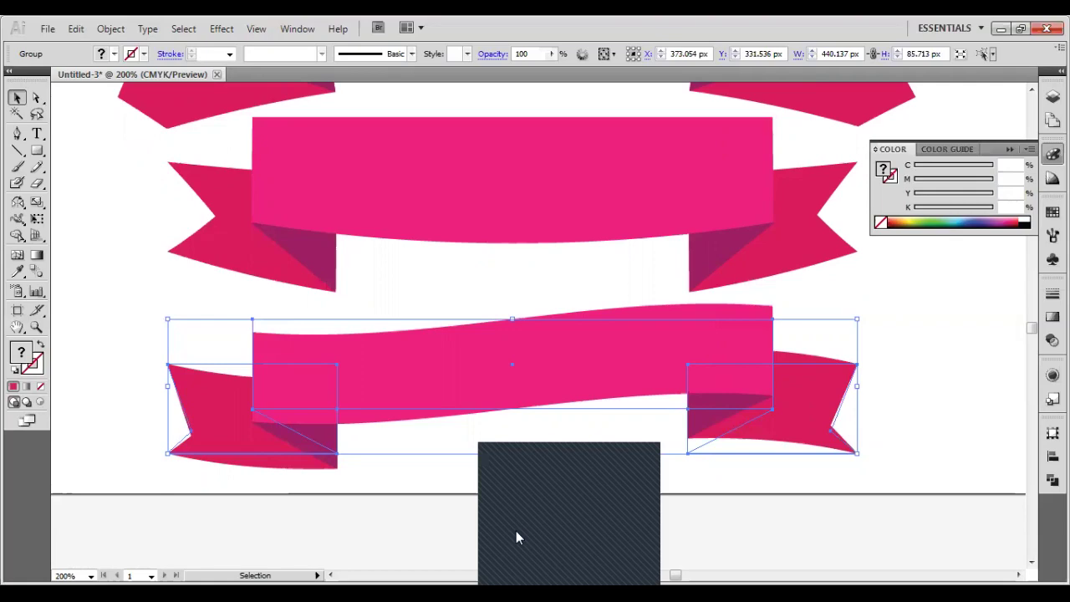
click(516, 537)
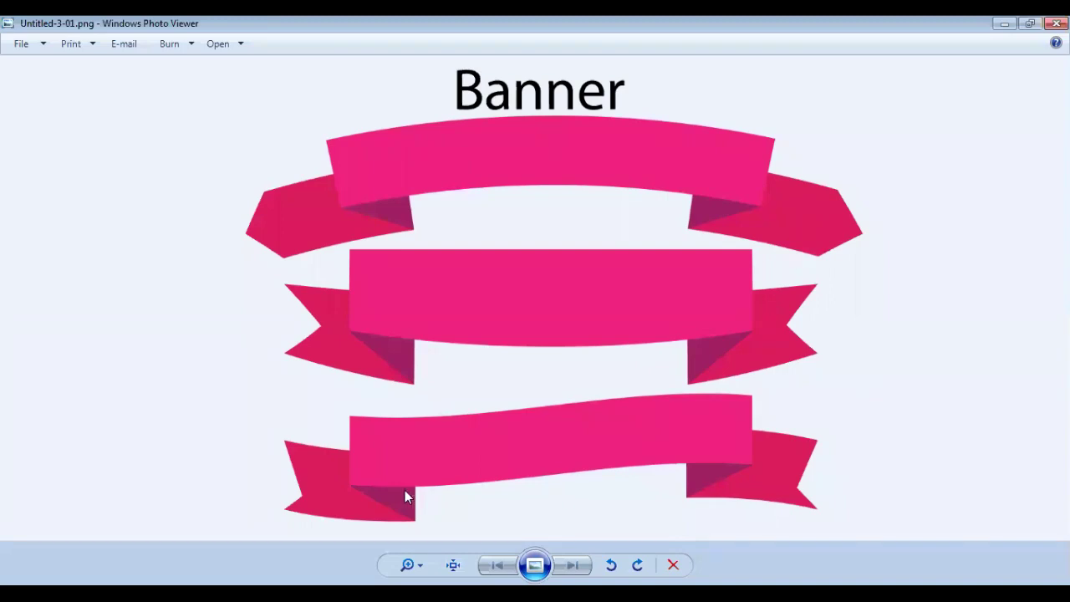
Inspect the PNG at actual size, panning from the ribbon tails up to the Banner title
click(453, 565)
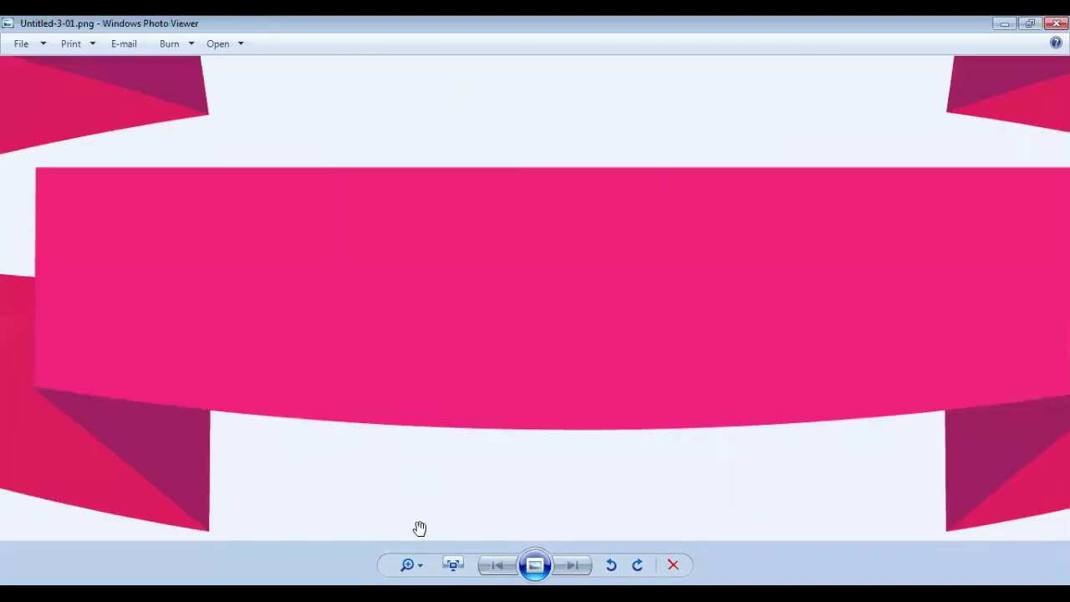
drag(346, 423, 331, 100)
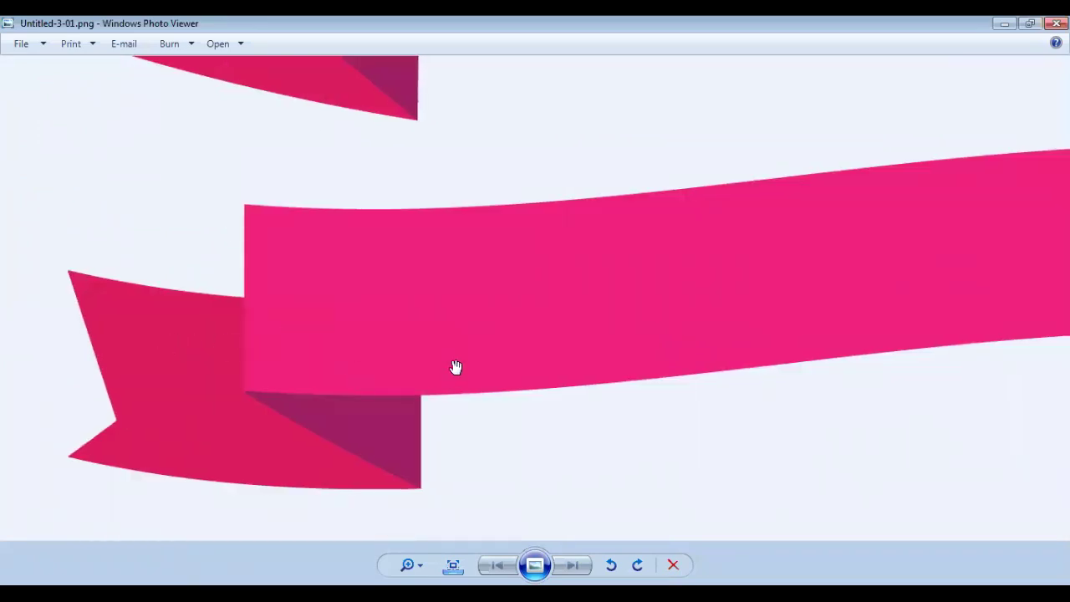
drag(453, 365, 304, 377)
drag(487, 313, 105, 318)
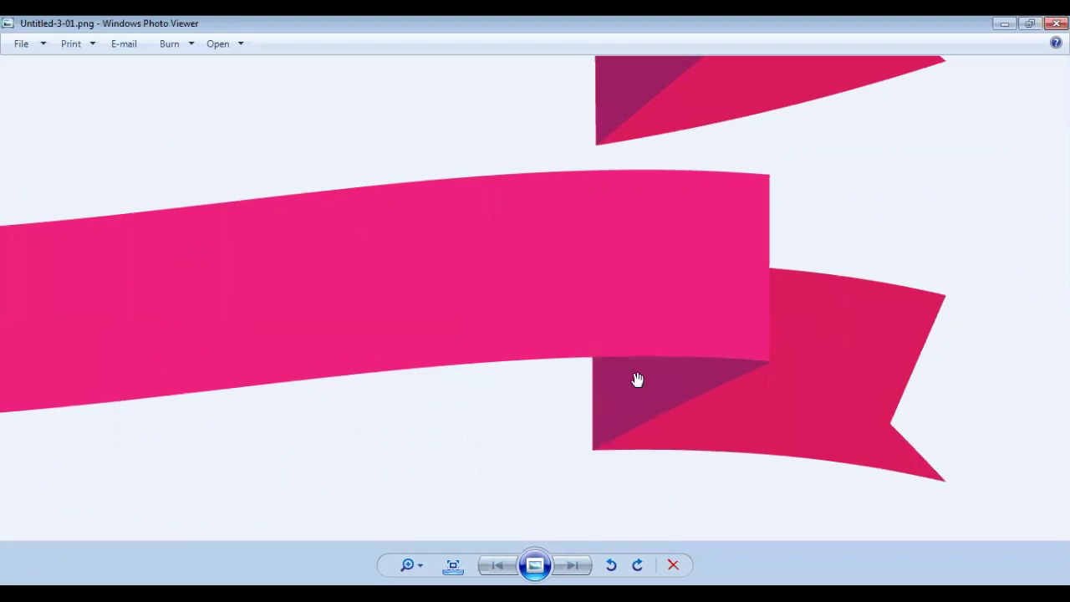
mouse_move(752, 452)
mouse_down()
mouse_move(638, 218)
mouse_move(593, 401)
mouse_up()
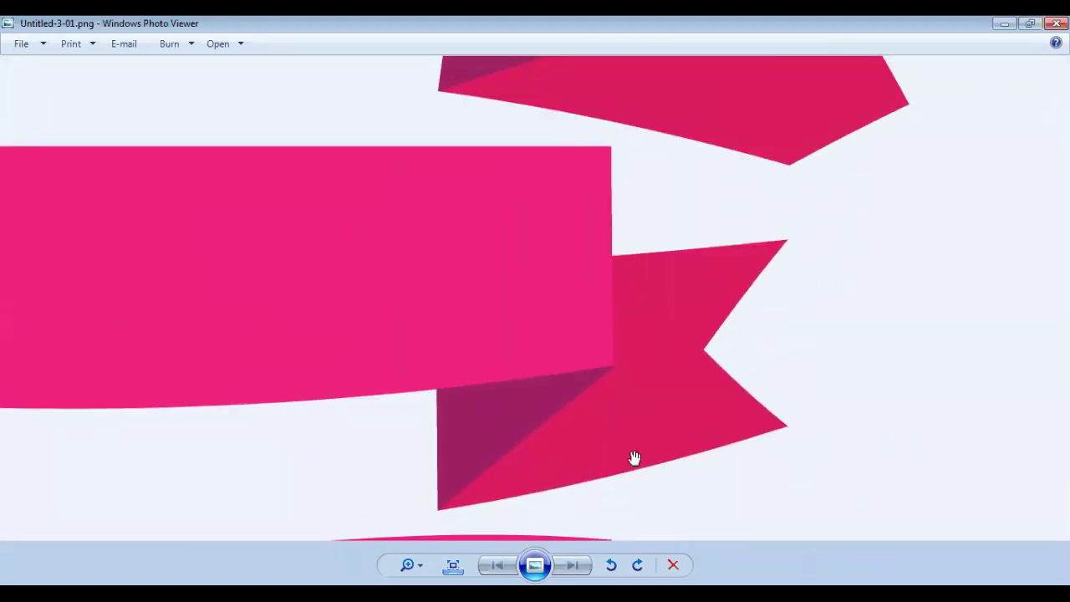
drag(632, 326, 629, 453)
drag(600, 232, 601, 406)
drag(574, 281, 680, 375)
drag(304, 209, 363, 239)
drag(100, 192, 382, 211)
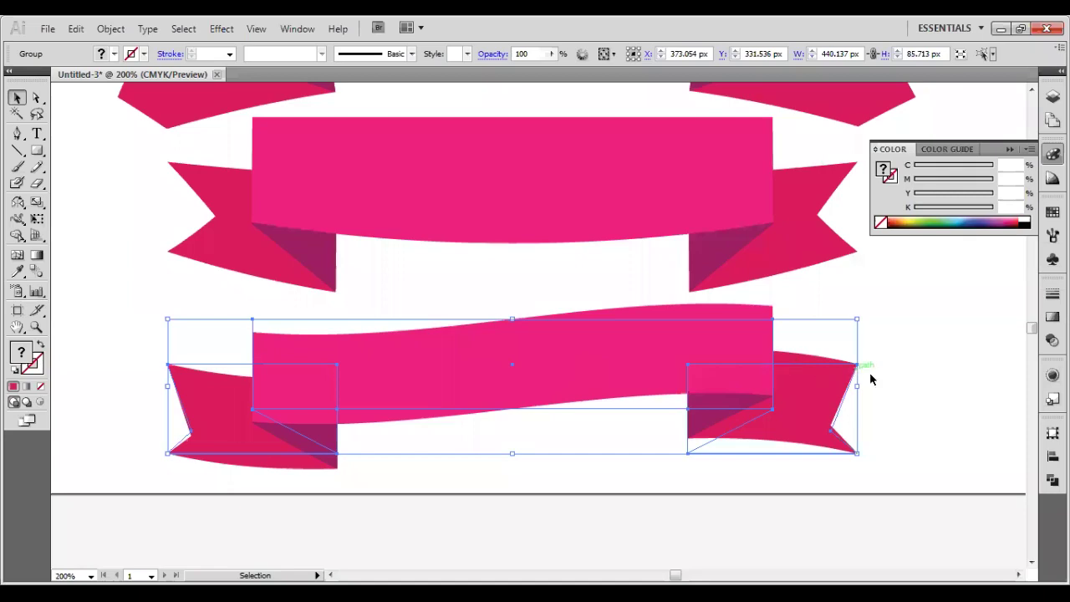
click(891, 375)
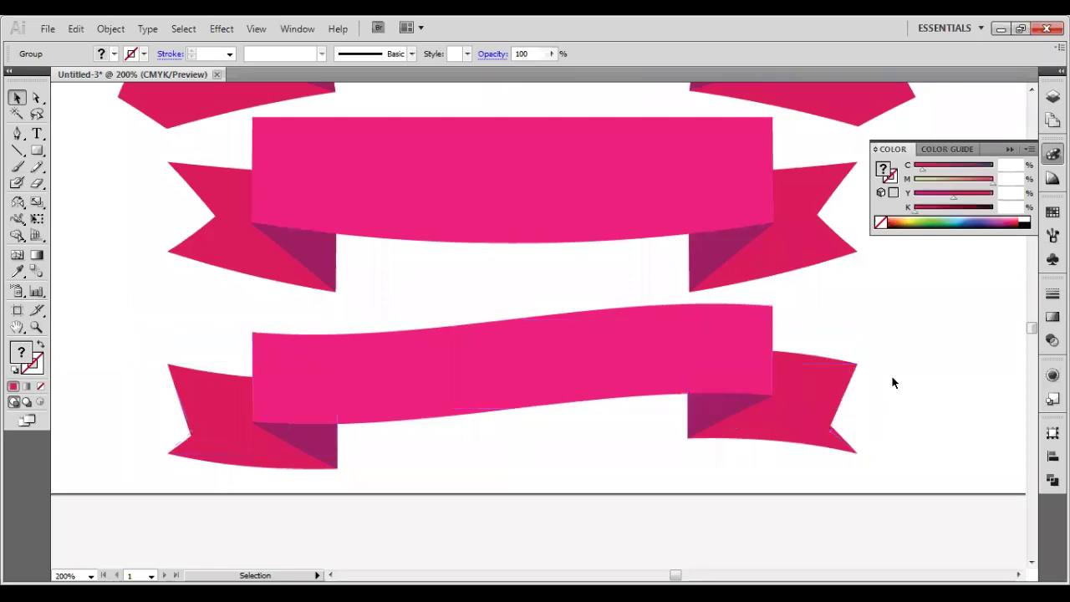
Export Untitled-3.png at a custom 500 ppi resolution with transparent background, then open it
click(48, 29)
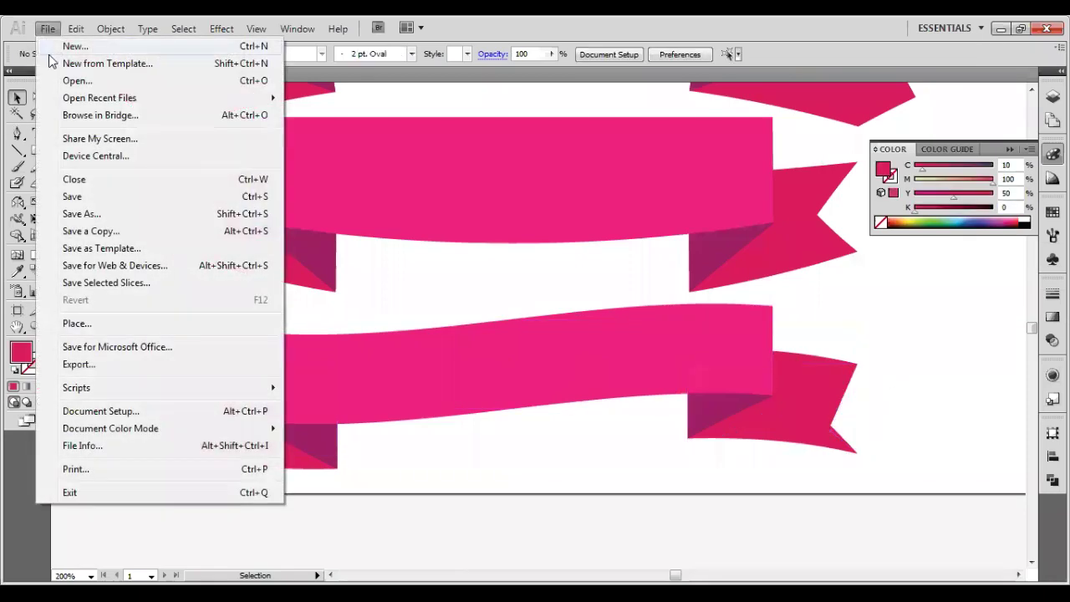
click(80, 365)
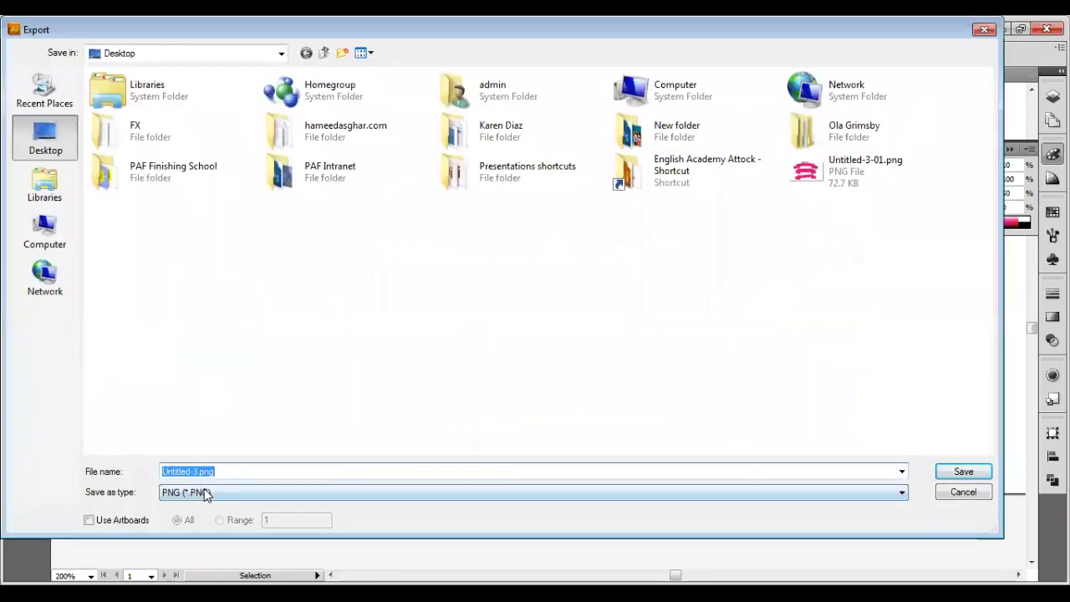
click(963, 472)
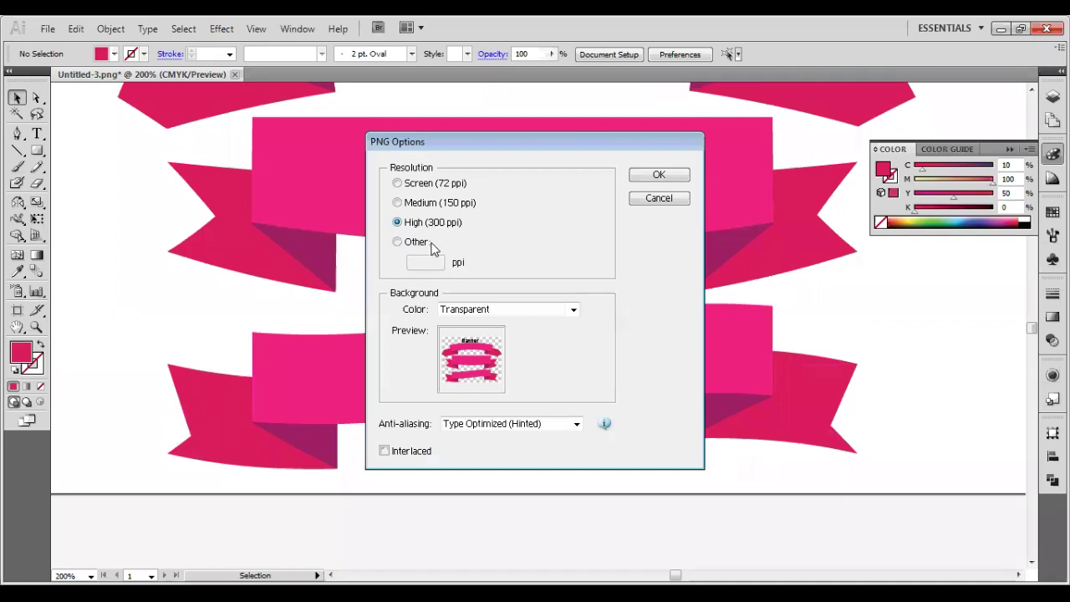
click(398, 241)
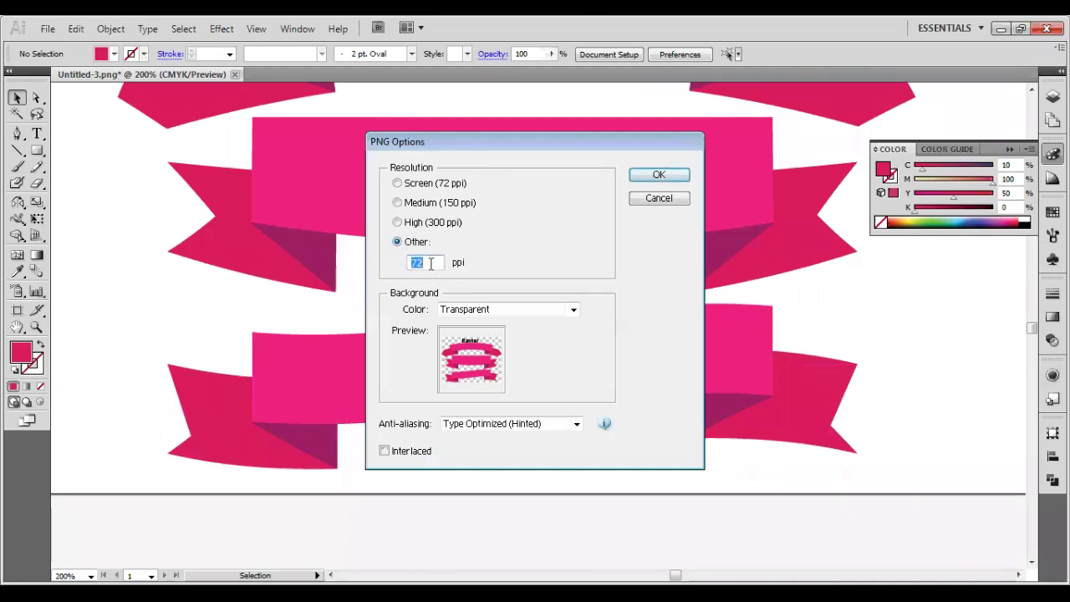
text(5)
text(00)
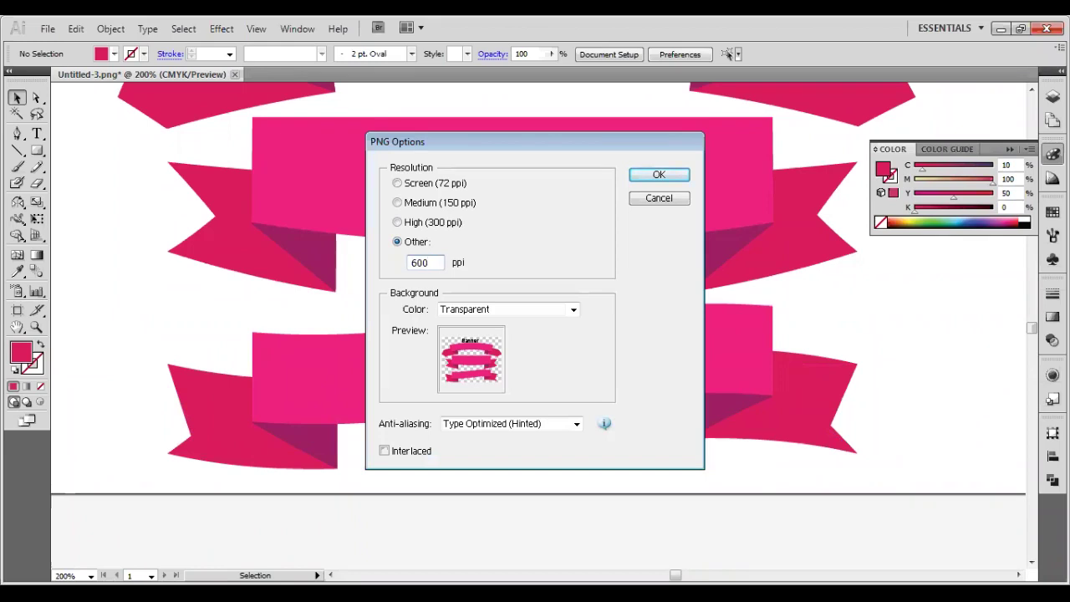
click(660, 175)
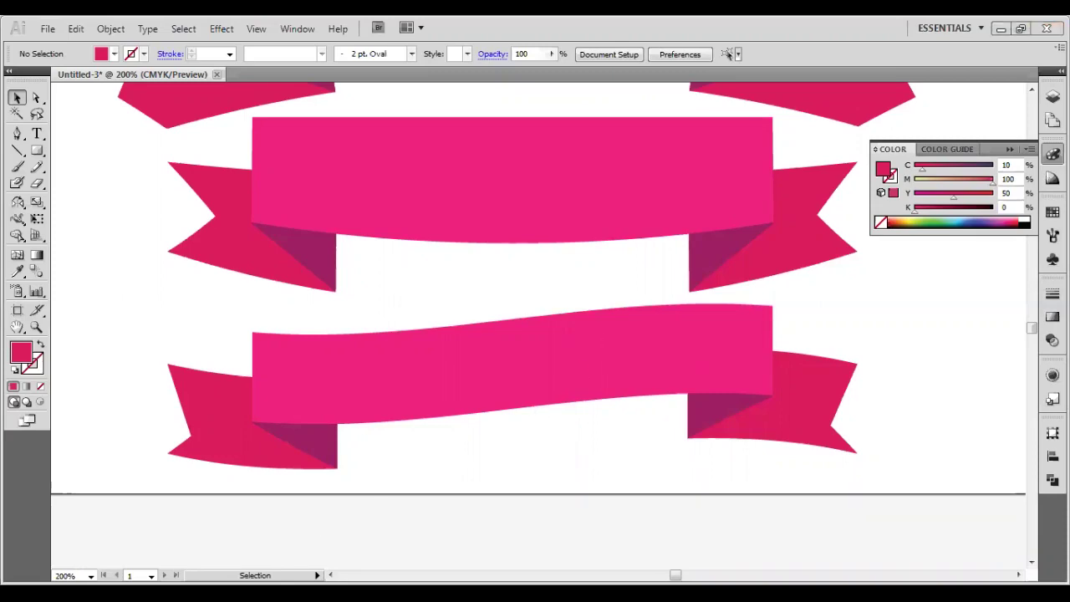
click(515, 527)
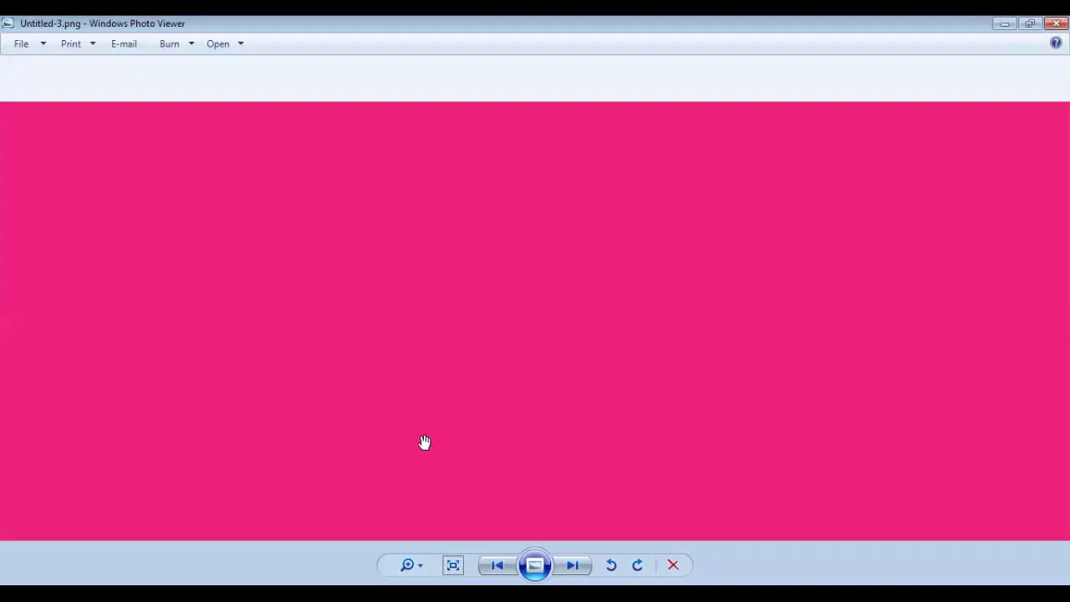
Zoom into Untitled-3.png, fit it to the window, and drag to the lower-left ribbon tail
scroll(448, 377, down, 1)
scroll(447, 378, down, 1)
scroll(448, 378, down, 1)
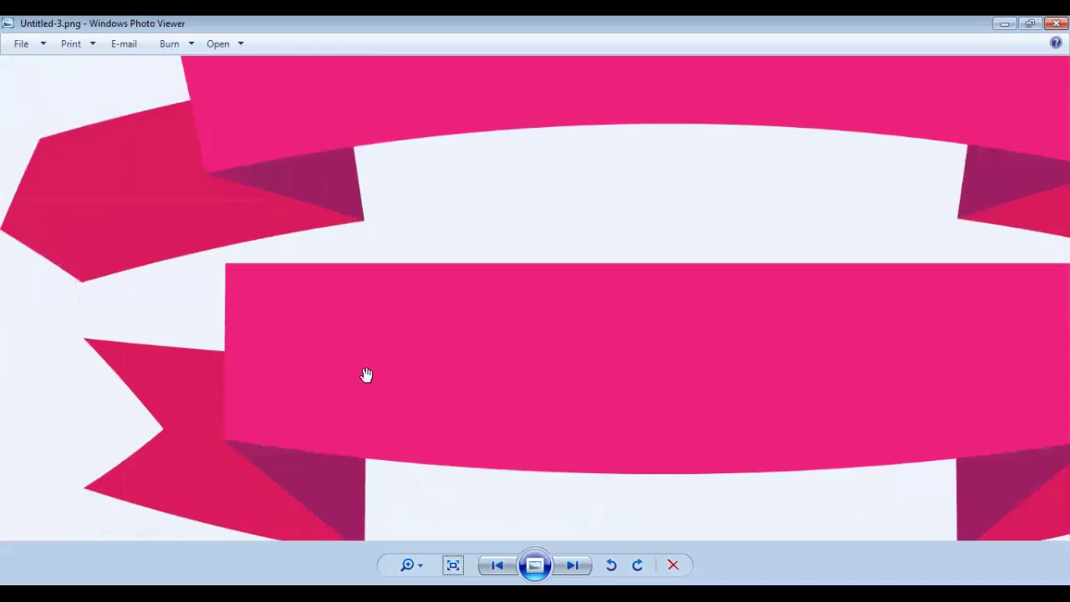
scroll(372, 375, up, 1)
drag(554, 394, 660, 263)
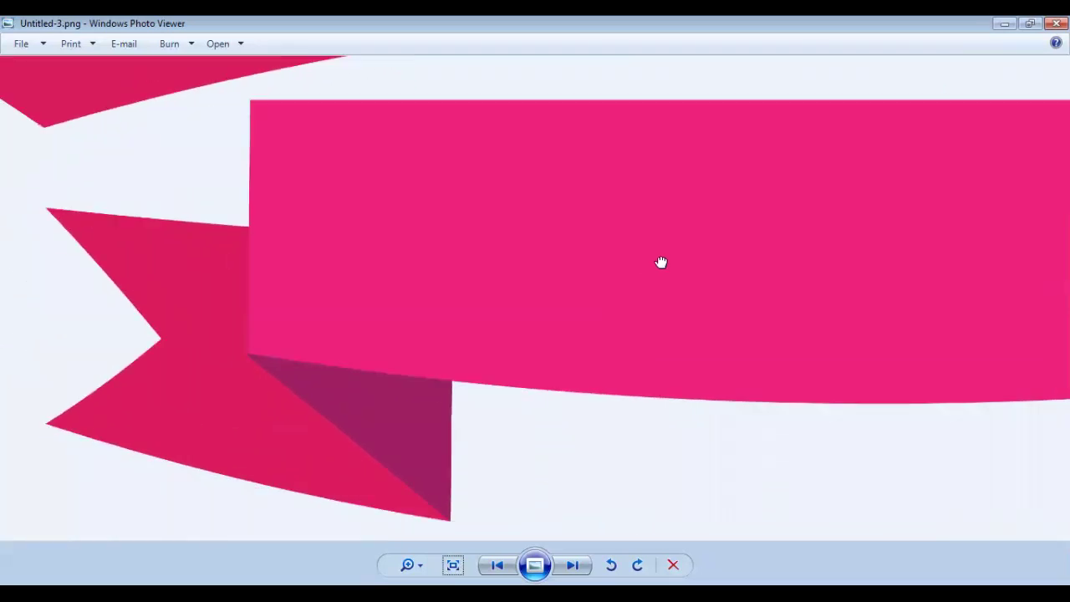
scroll(444, 245, down, 2)
scroll(457, 356, down, 1)
scroll(445, 448, down, 1)
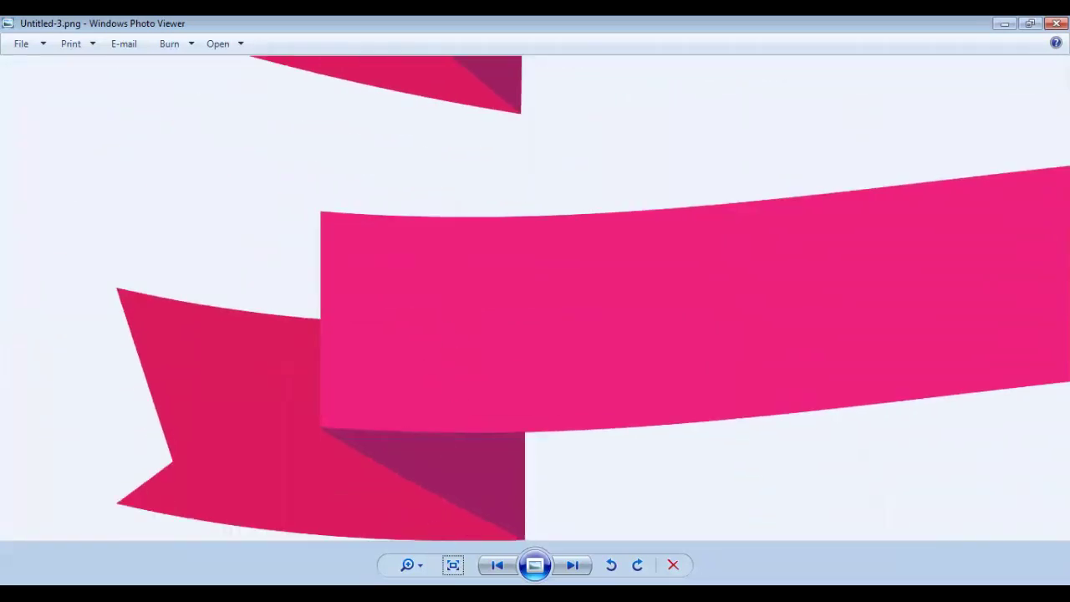
click(453, 565)
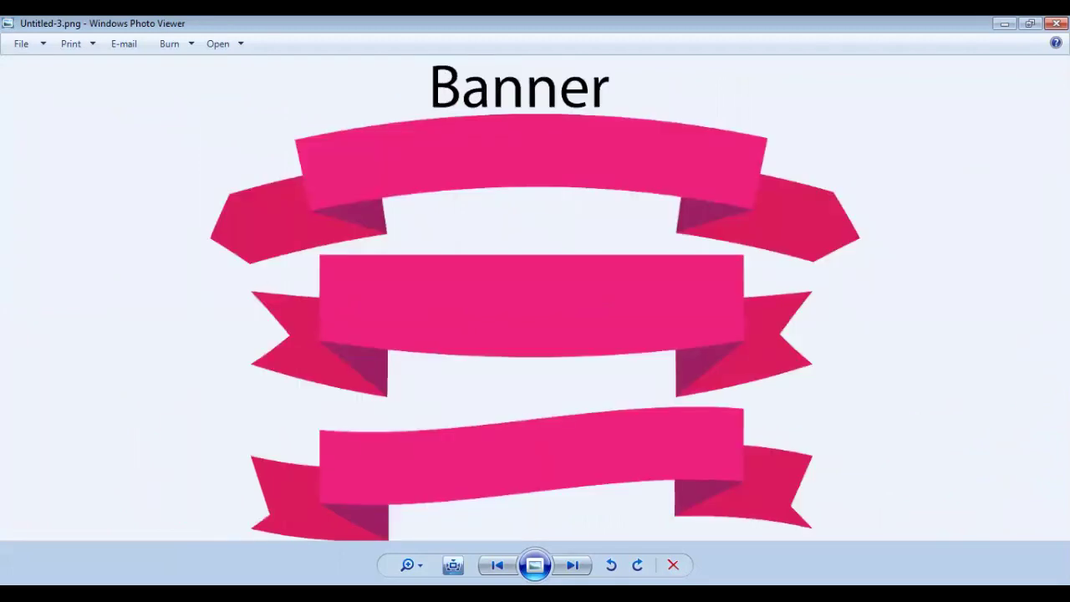
scroll(380, 339, up, 5)
scroll(655, 196, down, 1)
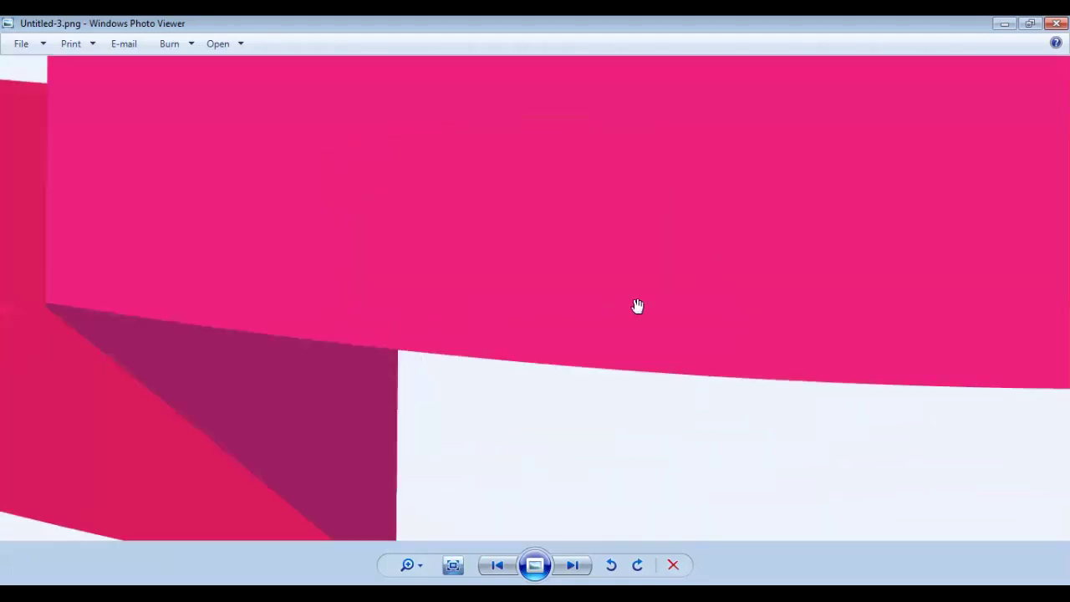
drag(711, 265, 747, 309)
drag(576, 295, 596, 115)
scroll(432, 98, up, 2)
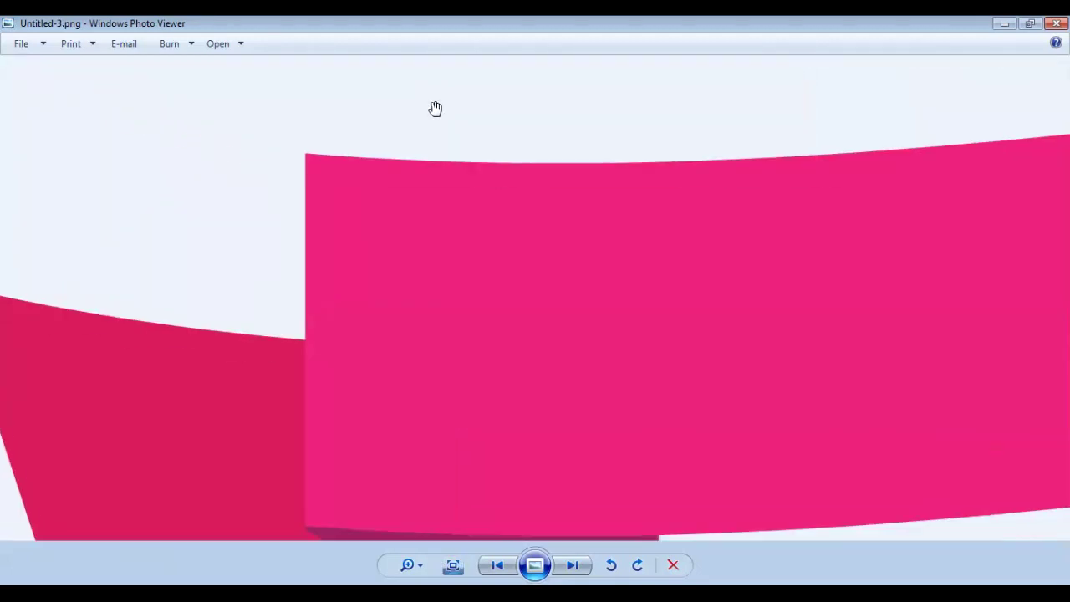
Pan with arrow keys across the folded tail, the Banner title, and the ribbon's right tail
key(Left)
key(Down)
key(Left)
key(Left)
key(Left)
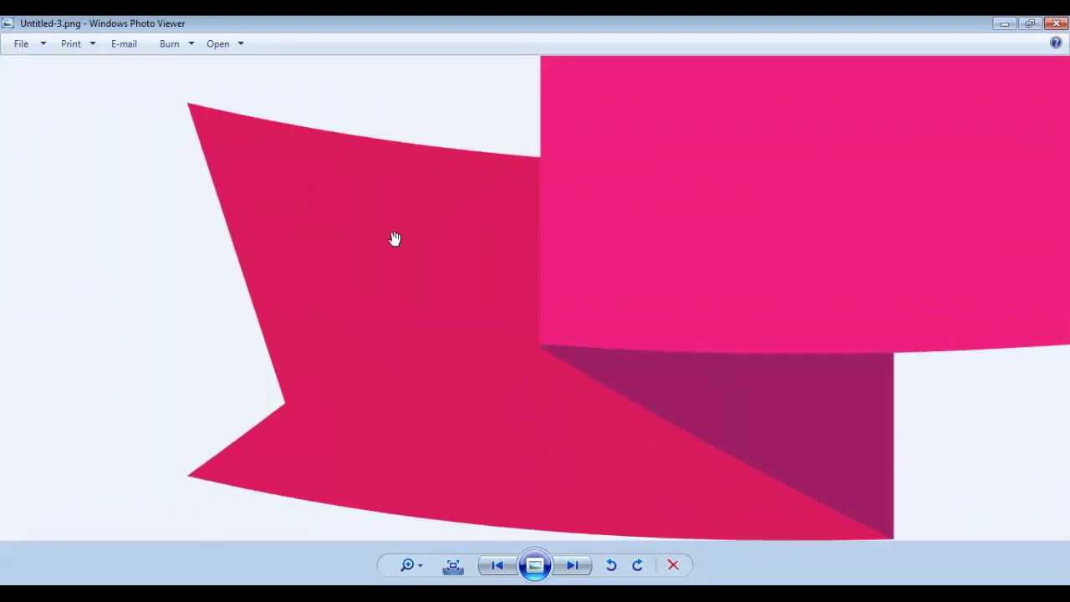
key(Up)
key(Up)
key(Up)
key(Up)
key(Up)
key(Up)
key(Right)
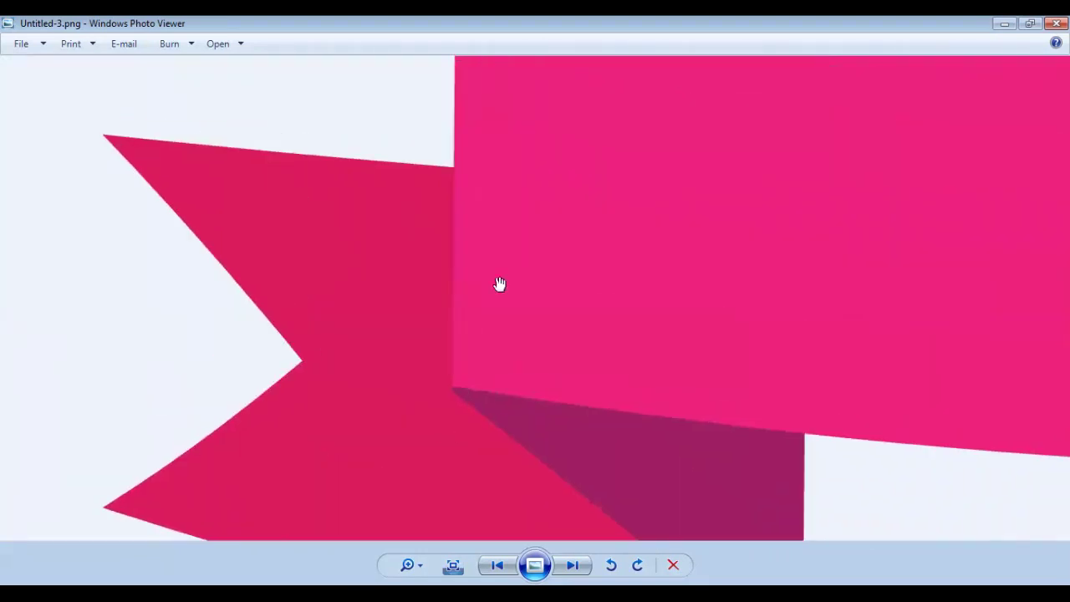
key(Up)
key(Right)
key(Up)
key(Up)
key(Left)
key(Up)
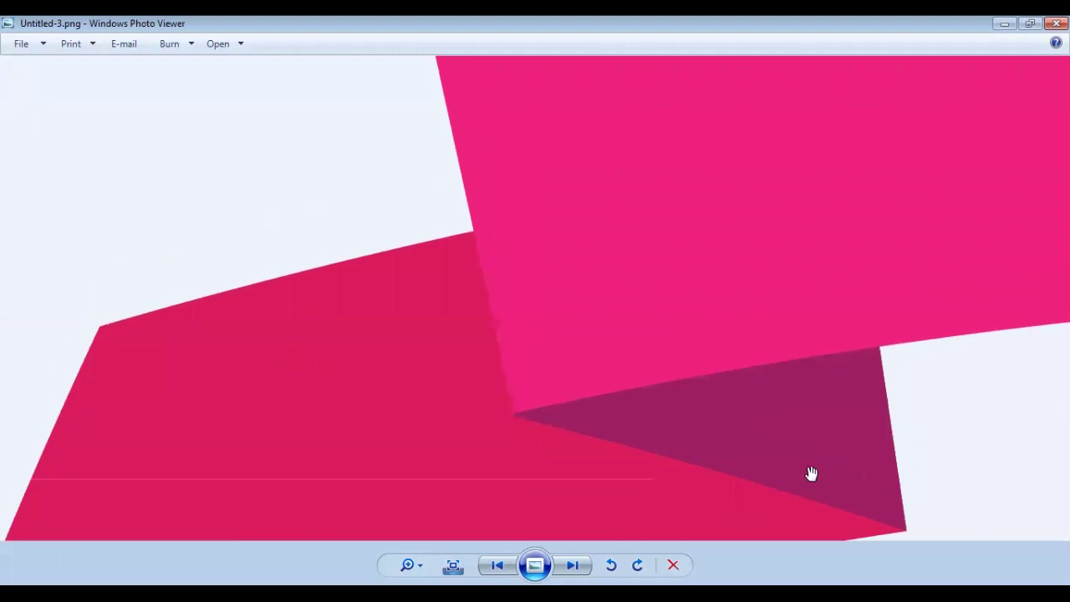
key(Up)
key(Up)
key(Right)
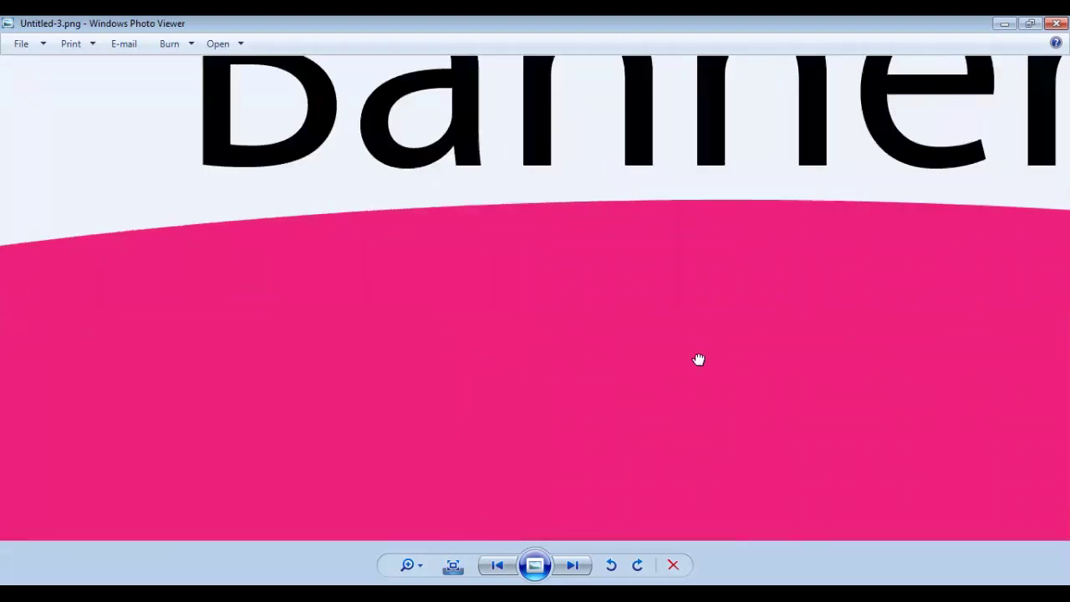
key(Up)
key(Right)
key(Right)
key(Down)
key(Right)
key(Down)
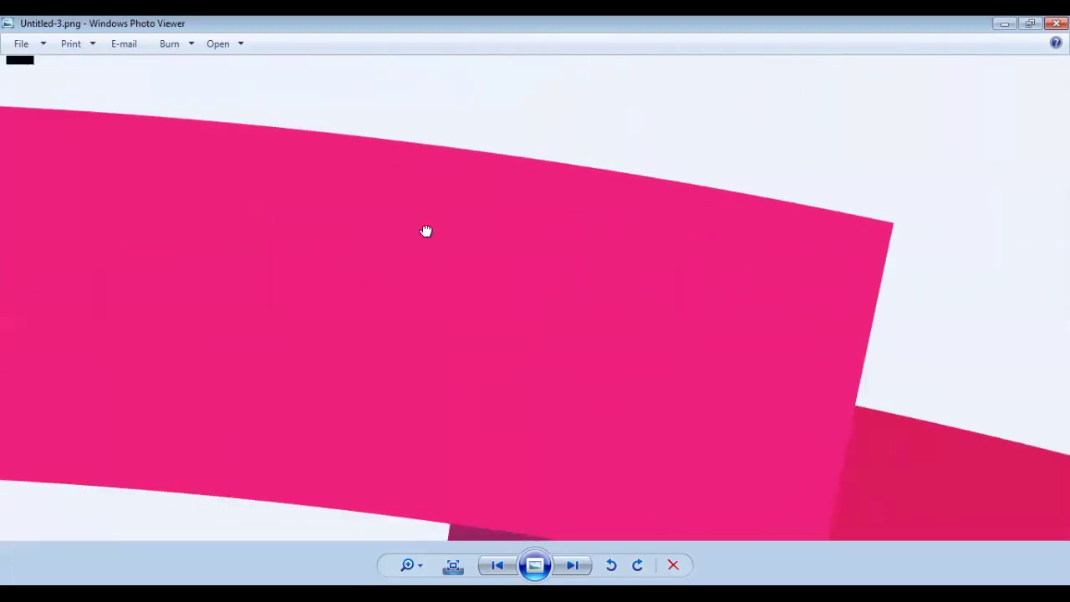
key(Right)
key(Down)
key(Right)
key(Down)
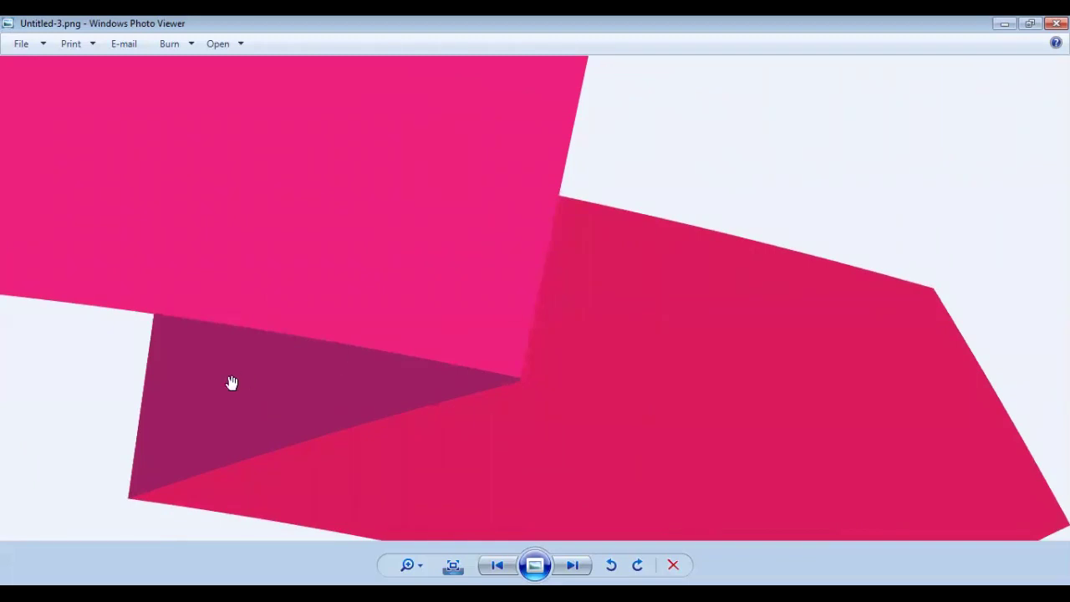
key(Down)
key(Down)
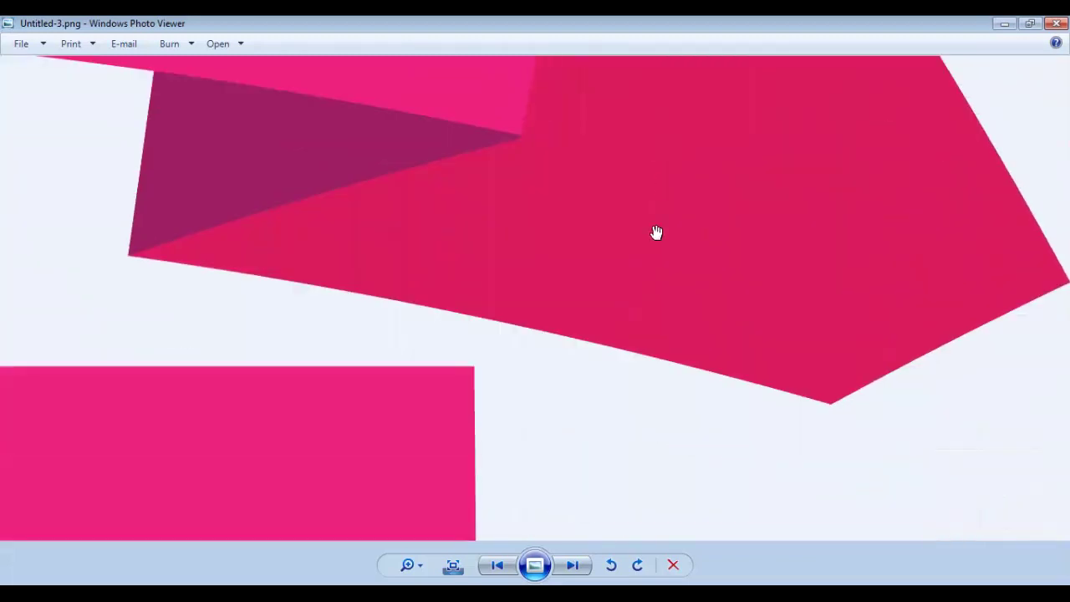
key(Down)
key(Down)
key(Down)
key(Down)
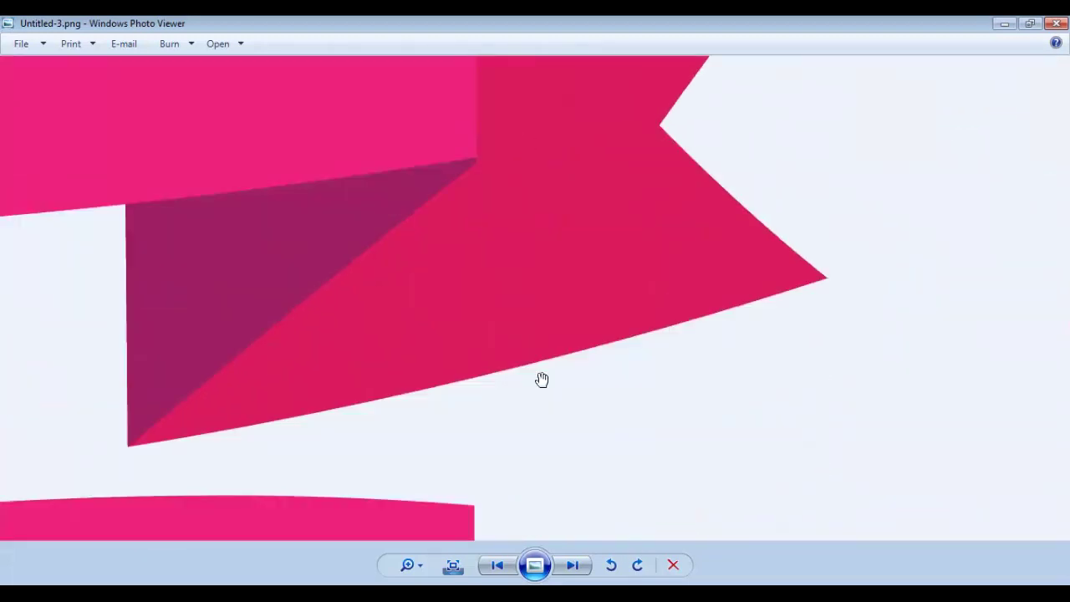
key(Down)
key(Down)
key(Down)
key(Down)
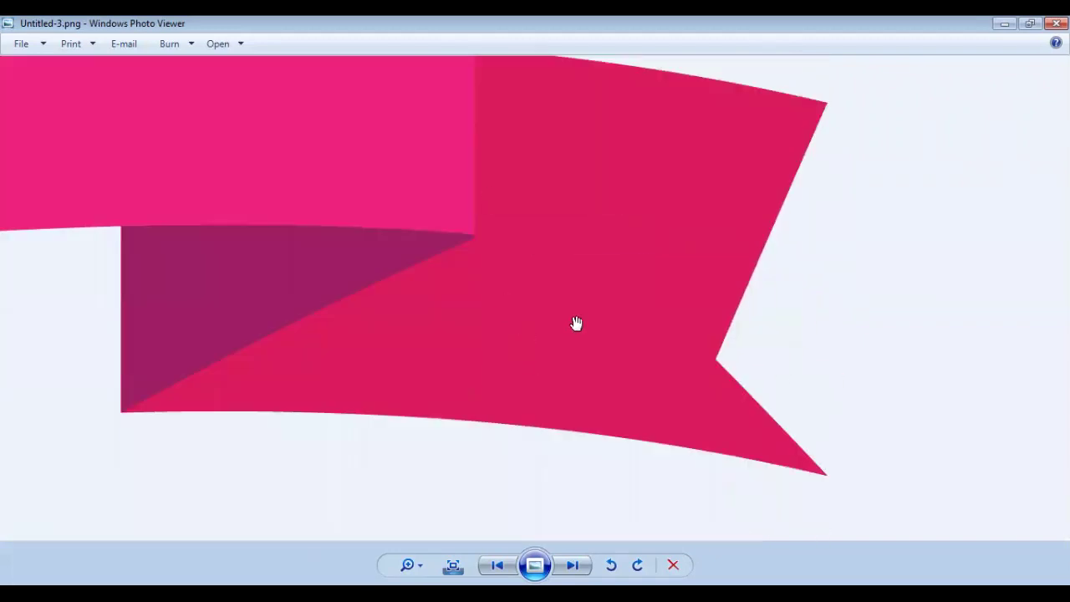